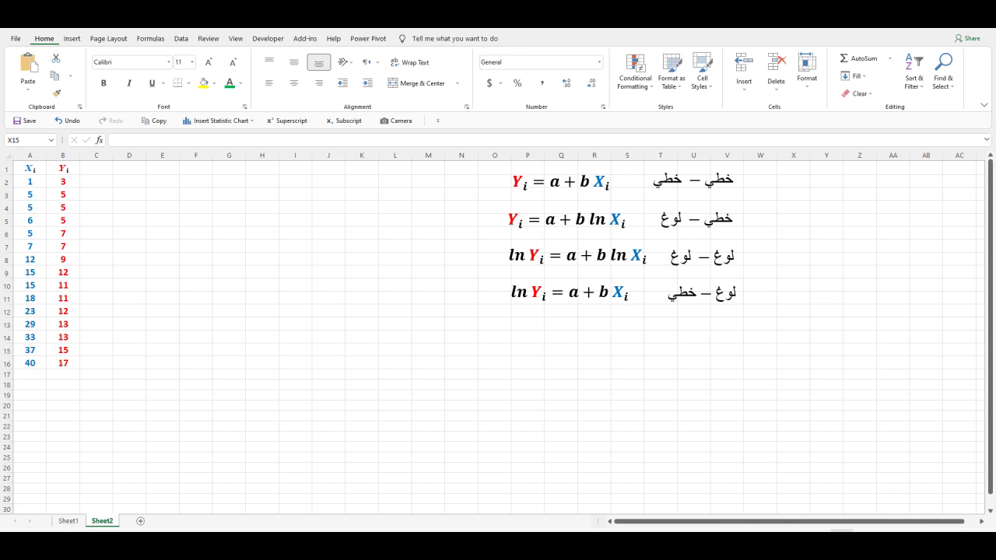
- Select the X and Y data with their headers in A1:B16 on Sheet2
{"action": "scroll", "coordinate": [960, 523], "scroll_direction": "up", "scroll_amount": 2}
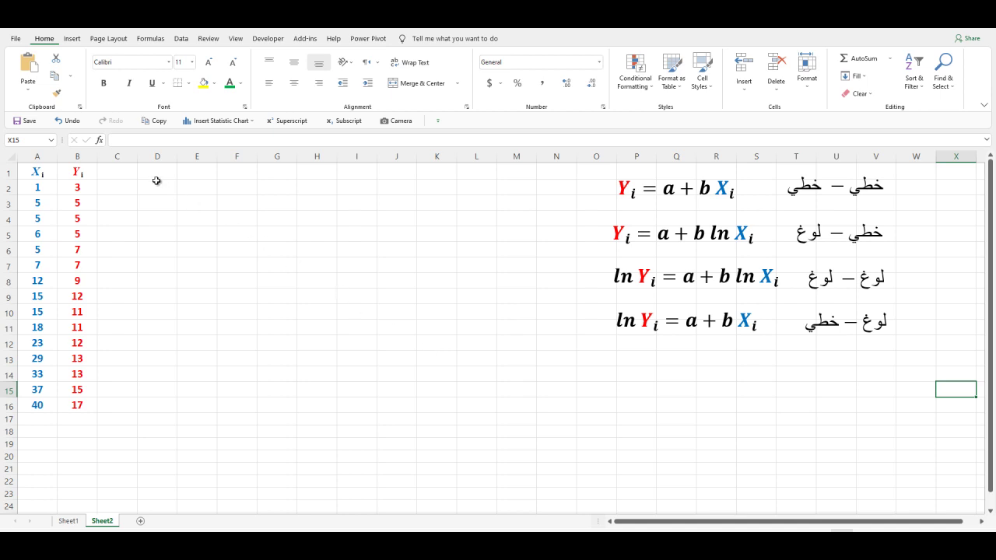
{"action": "left_click", "coordinate": [72, 39]}
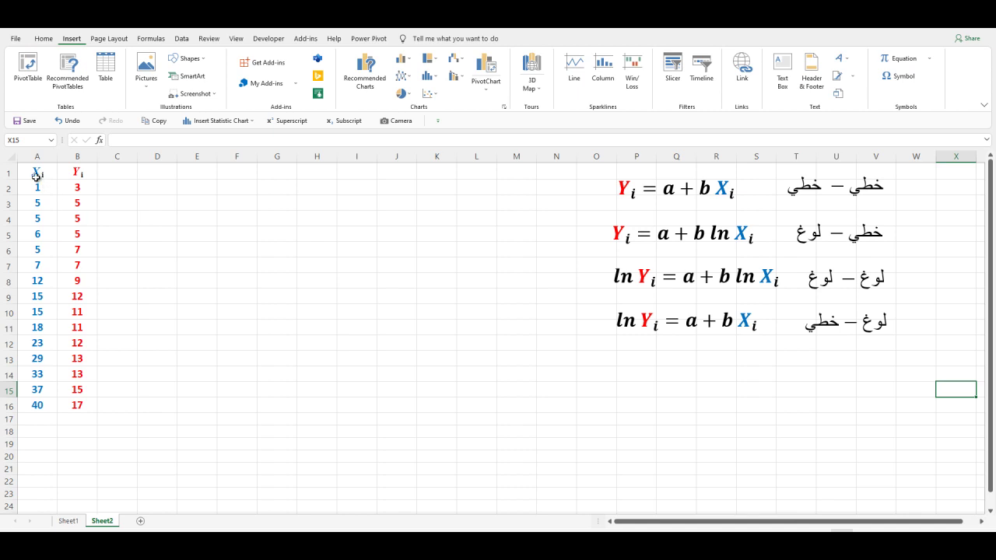
{"action": "left_click_drag", "start_coordinate": [36, 176], "coordinate": [97, 404]}
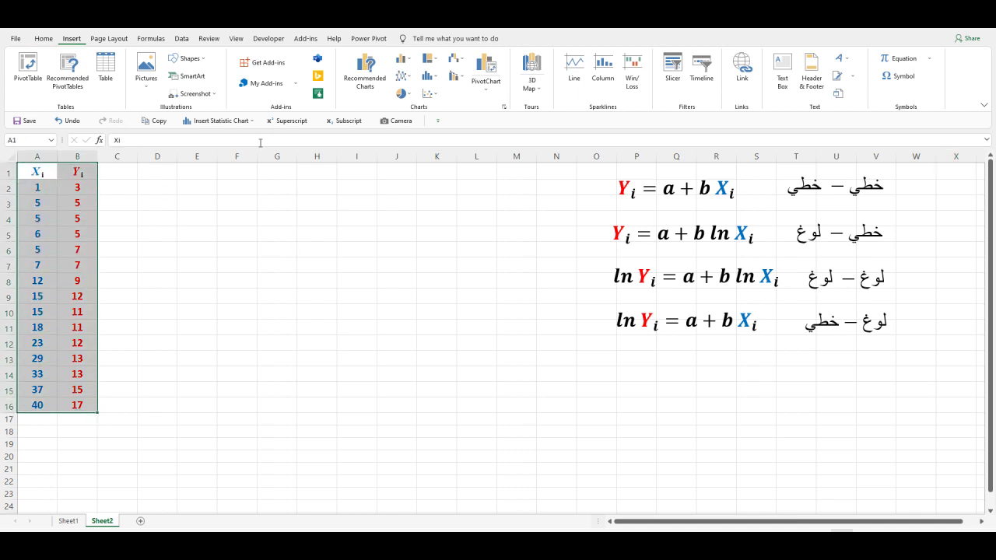
{"action": "left_click", "coordinate": [430, 94]}
{"action": "left_click", "coordinate": [488, 128]}
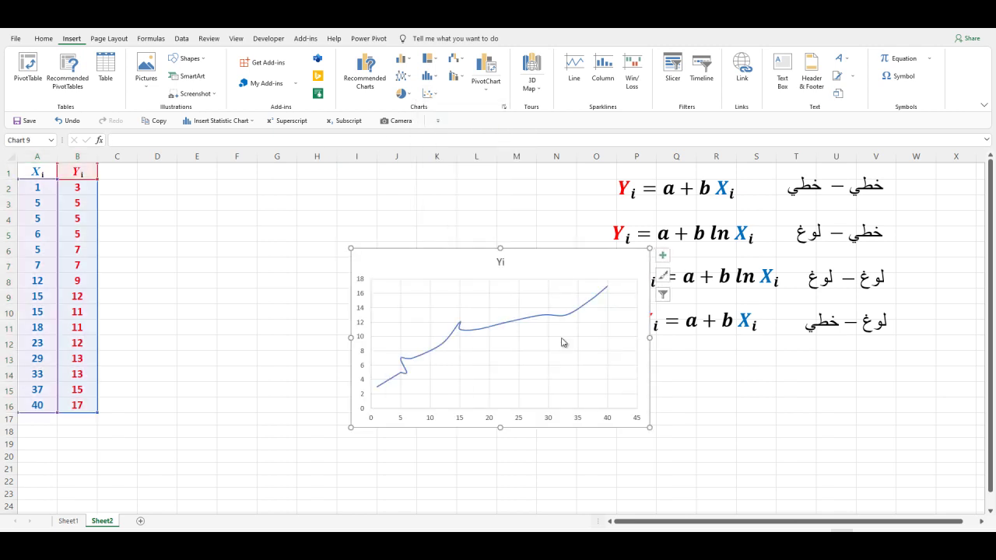
{"action": "left_click_drag", "start_coordinate": [568, 262], "coordinate": [471, 256]}
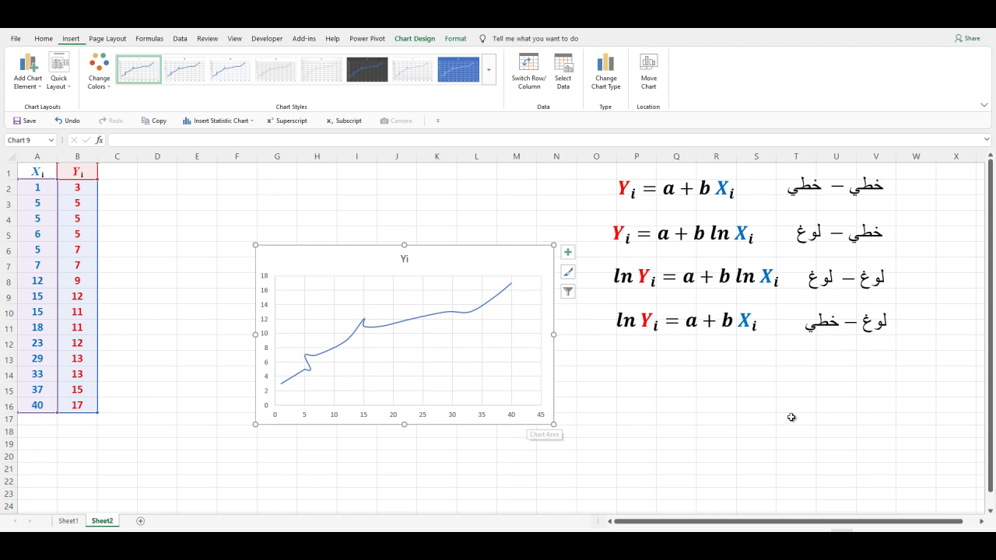
{"action": "key", "text": "Escape"}
{"action": "key", "text": "Delete"}
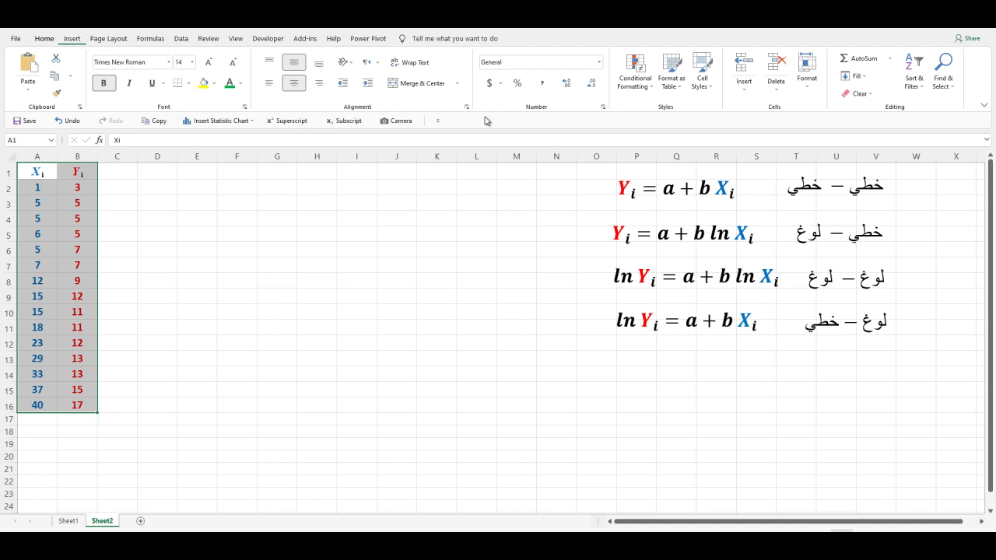
- Insert a scatter chart with smooth lines from the selected data and place it between the data and the equations
{"action": "left_click", "coordinate": [73, 38]}
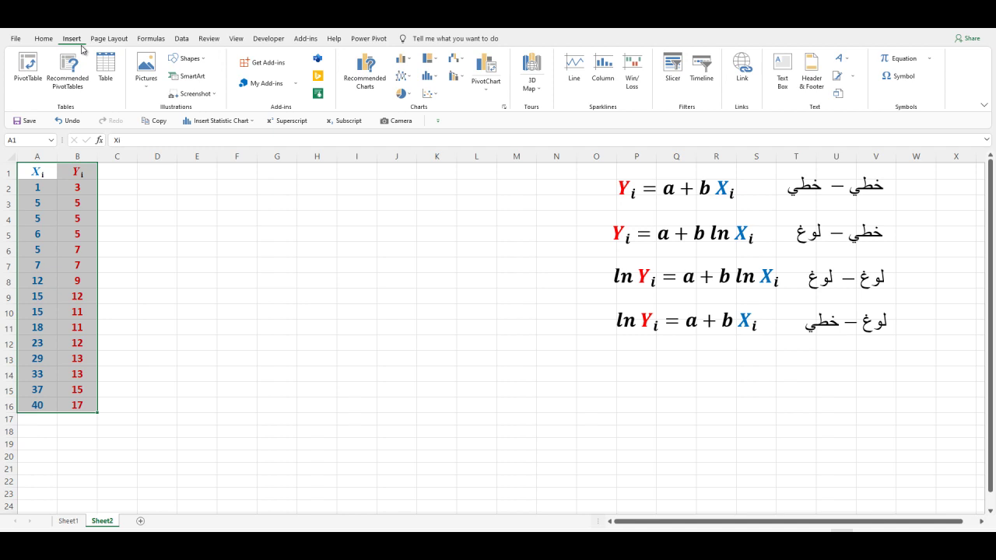
{"action": "left_click", "coordinate": [429, 93]}
{"action": "left_click", "coordinate": [460, 129]}
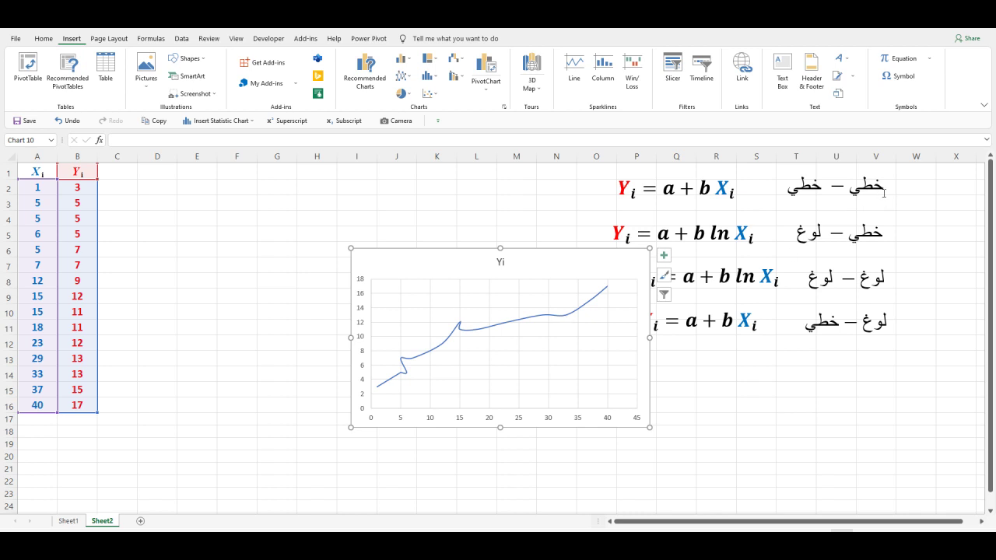
{"action": "left_click", "coordinate": [809, 456]}
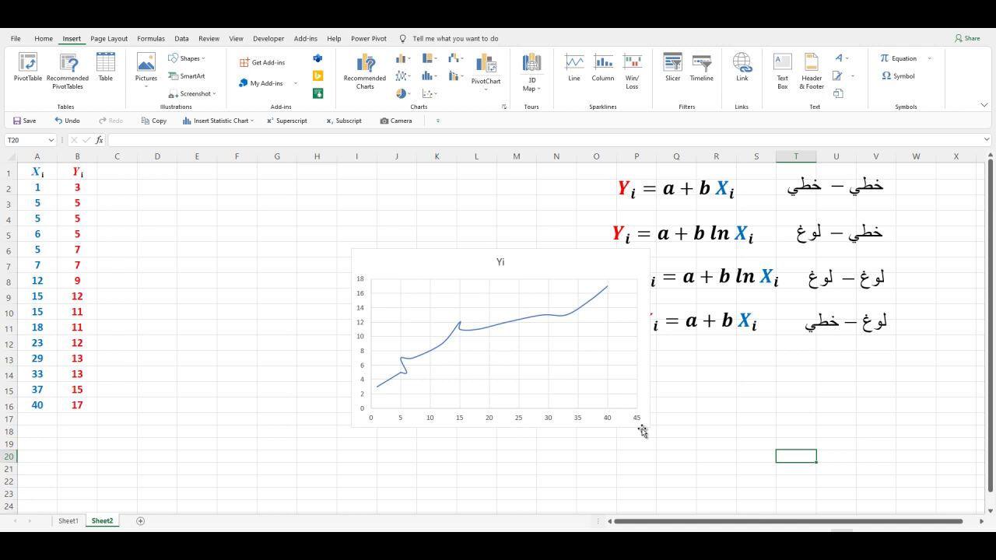
{"action": "left_click_drag", "start_coordinate": [642, 429], "coordinate": [551, 422]}
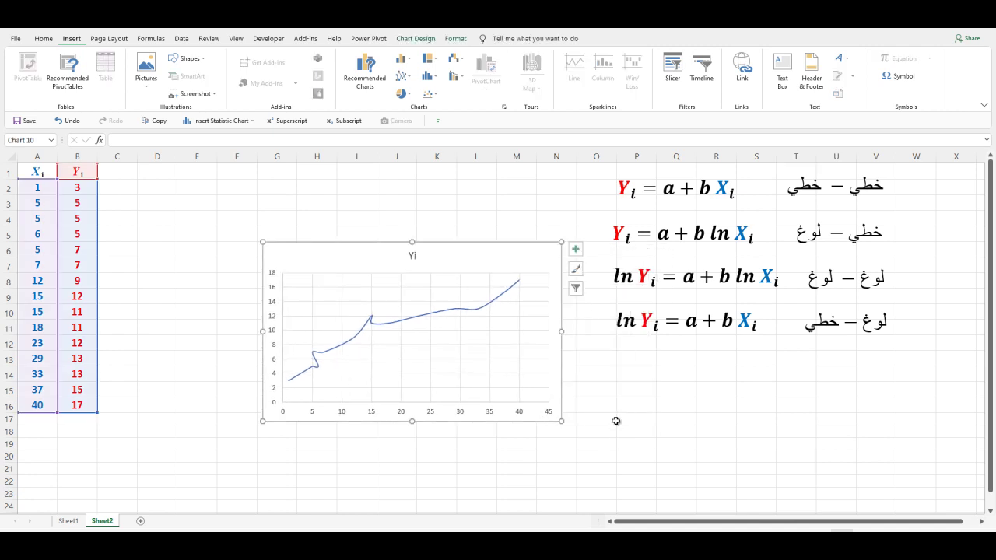
- Open the Regression tool from the Data Analysis tools
{"action": "left_click", "coordinate": [182, 39]}
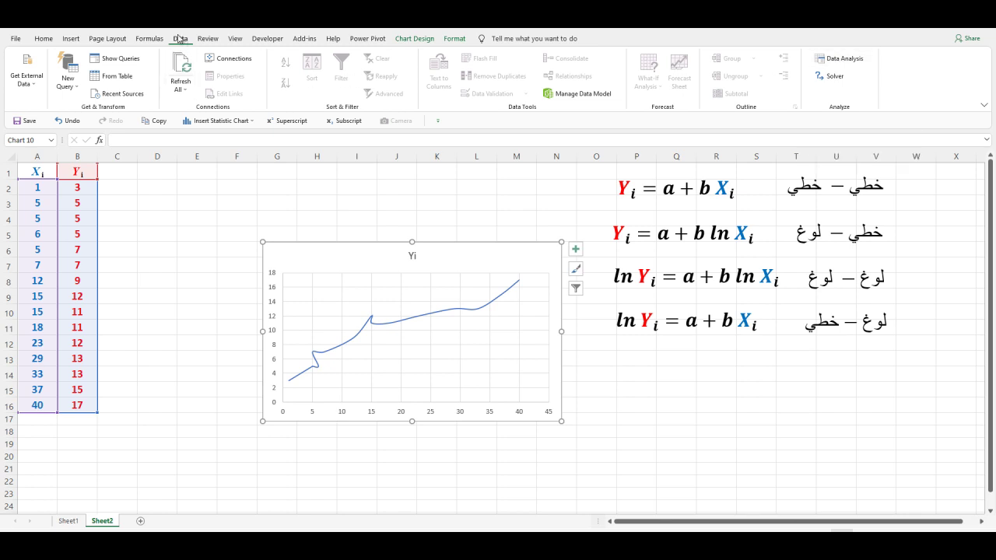
{"action": "left_click", "coordinate": [844, 60]}
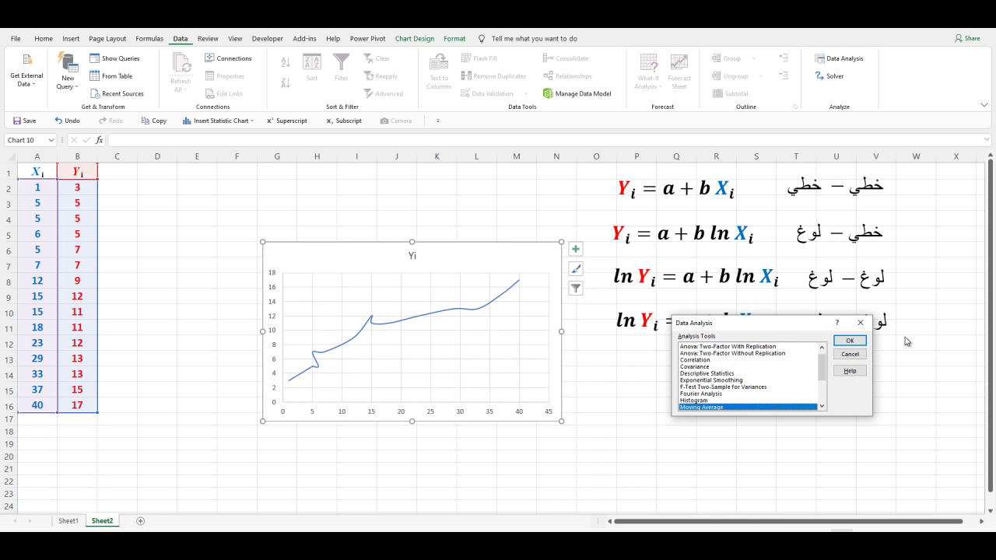
{"action": "left_click", "coordinate": [821, 406]}
{"action": "left_click", "coordinate": [822, 406]}
{"action": "left_click", "coordinate": [821, 406]}
{"action": "left_click", "coordinate": [821, 406]}
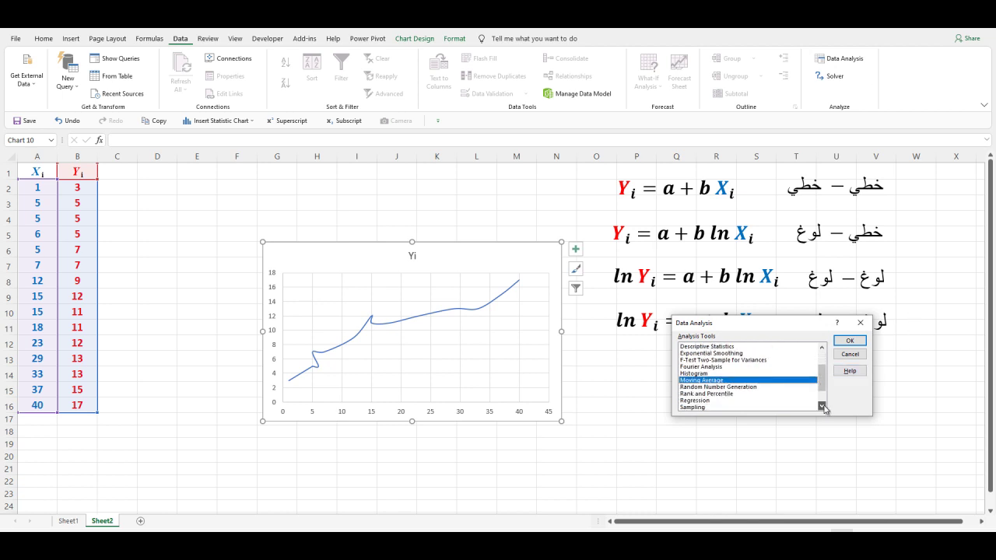
{"action": "left_click", "coordinate": [701, 401]}
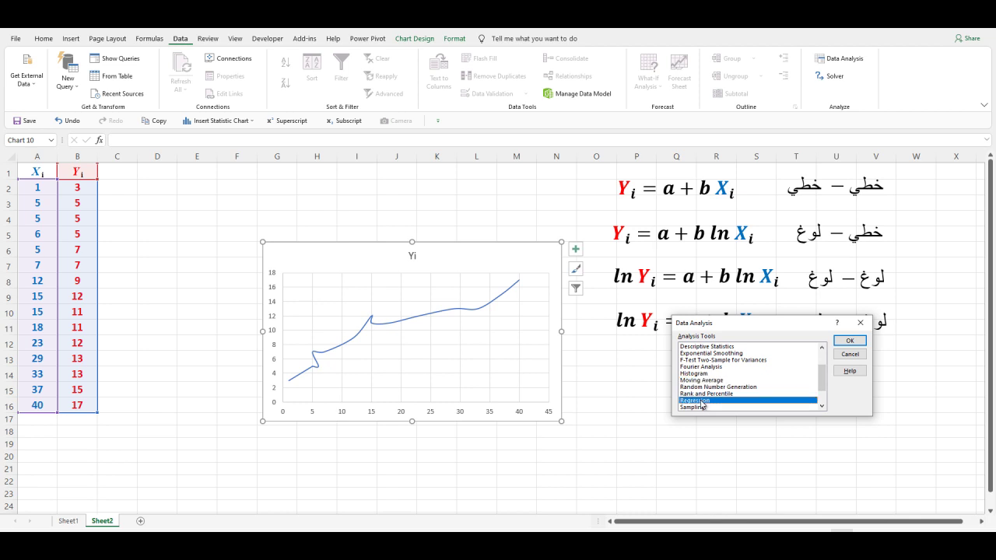
{"action": "left_click", "coordinate": [849, 341]}
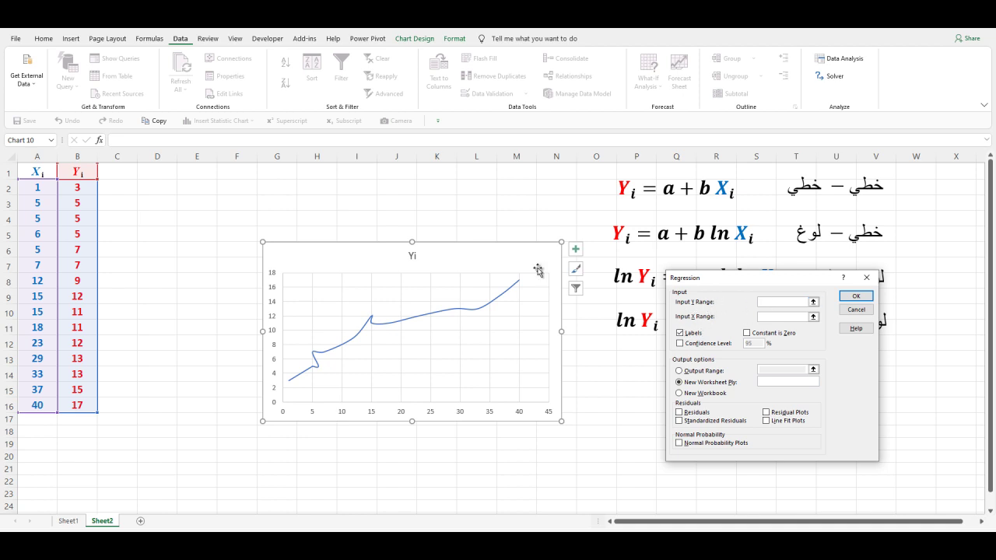
- Run the regression with Y range B1:B16 and X range A1:A16, labels included, output to a new worksheet
{"action": "left_click", "coordinate": [85, 172]}
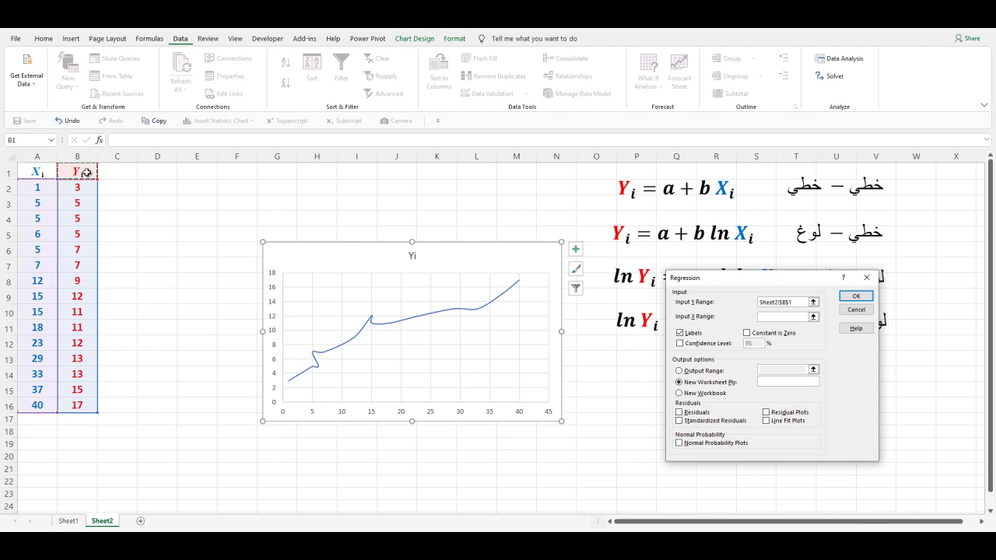
{"action": "key", "text": "BackSpace"}
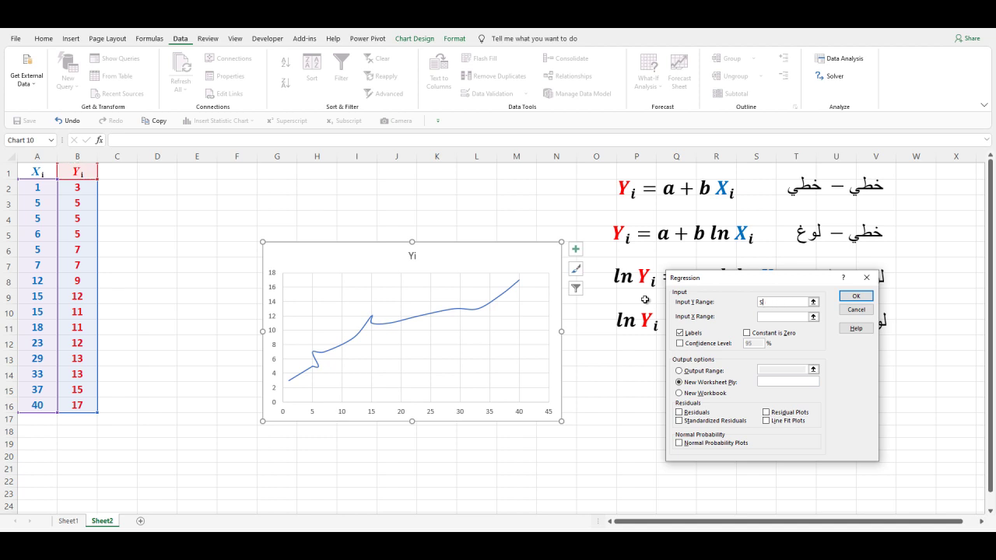
{"action": "key", "text": "BackSpace"}
{"action": "left_click_drag", "start_coordinate": [96, 178], "coordinate": [92, 402]}
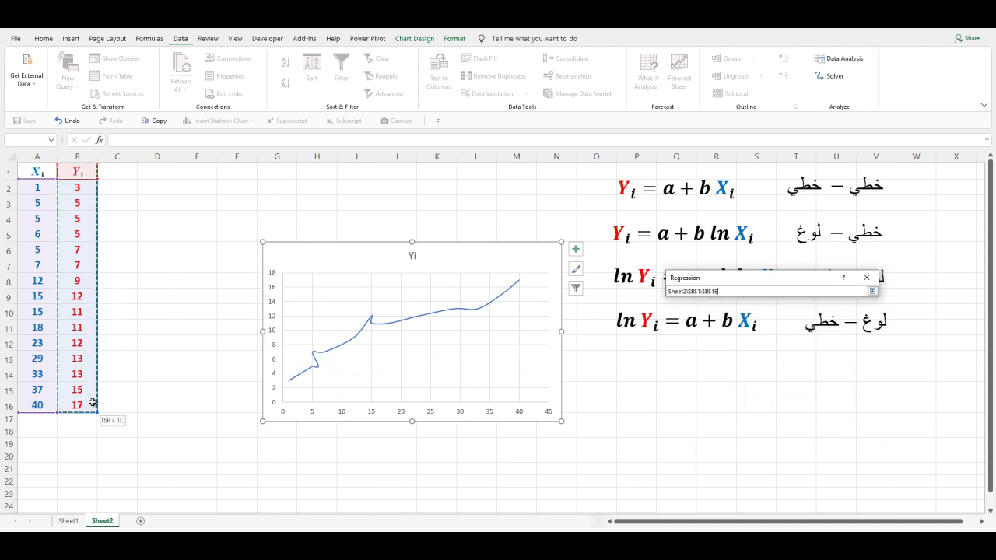
{"action": "left_click", "coordinate": [777, 319]}
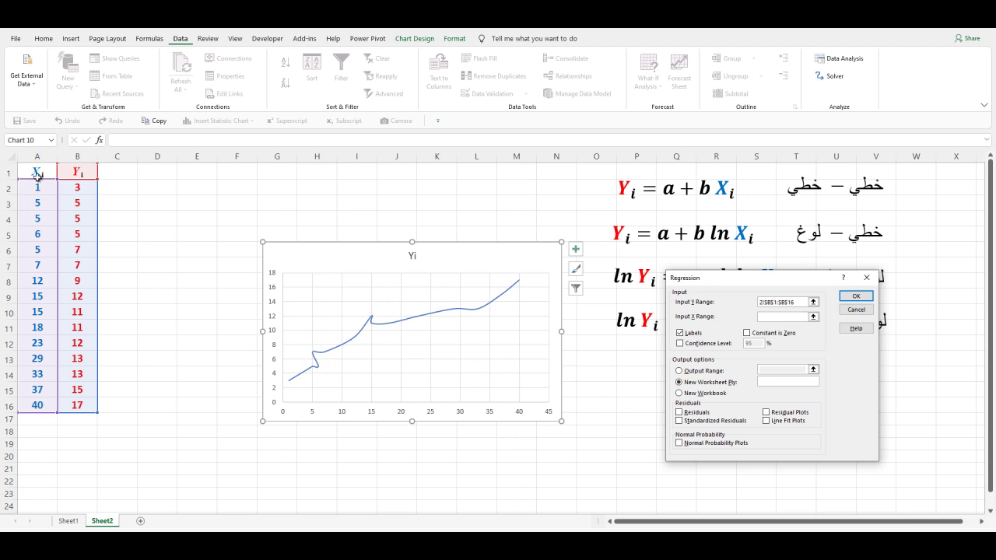
{"action": "left_click_drag", "start_coordinate": [38, 172], "coordinate": [46, 402]}
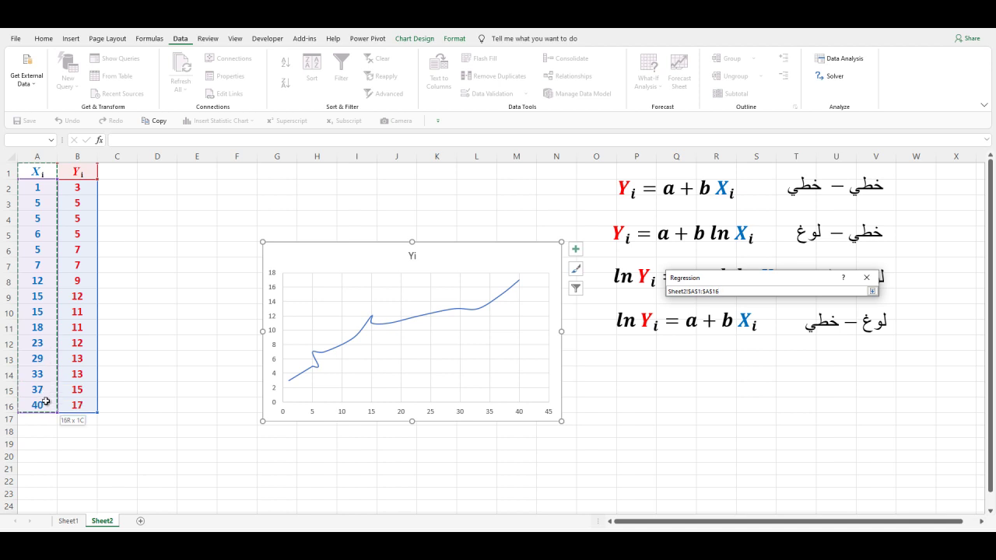
{"action": "left_click_drag", "start_coordinate": [46, 402], "coordinate": [46, 402]}
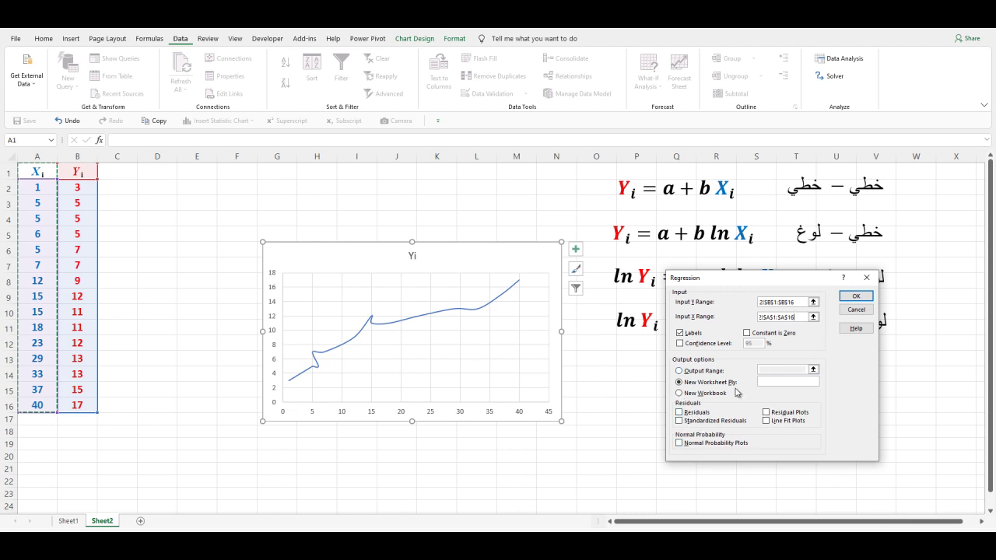
{"action": "left_click", "coordinate": [856, 297]}
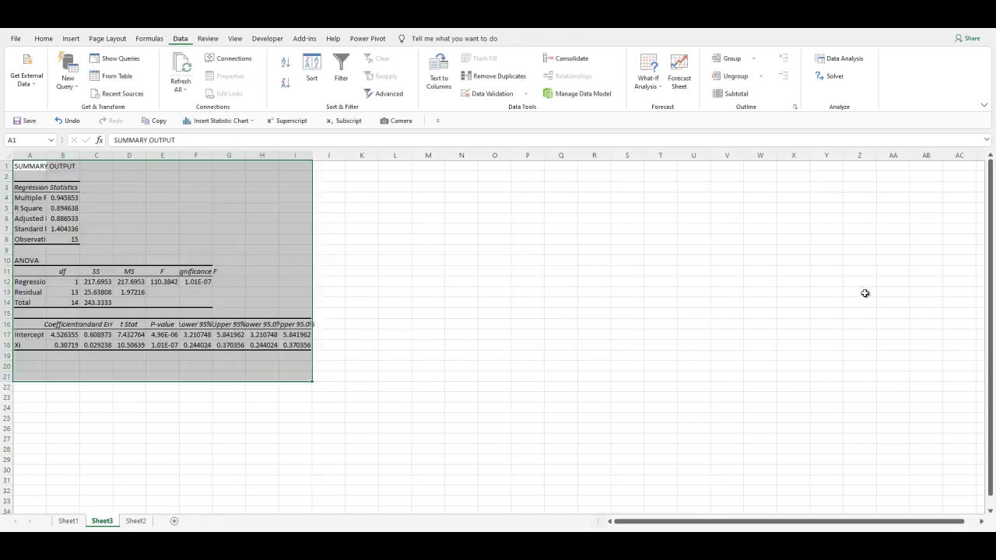
- Autofit the widths of columns A through F in the regression output sheet
{"action": "double_click", "coordinate": [76, 155]}
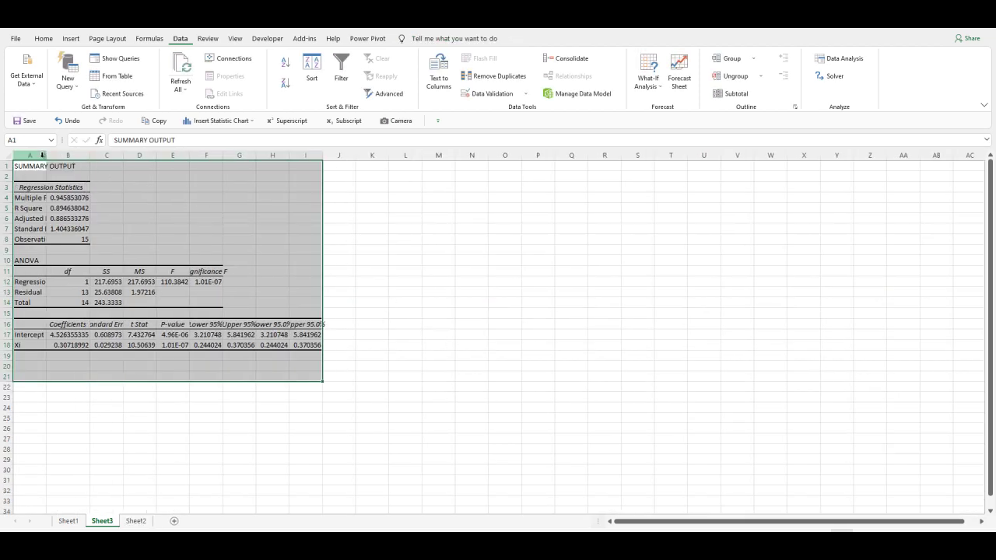
{"action": "double_click", "coordinate": [46, 155]}
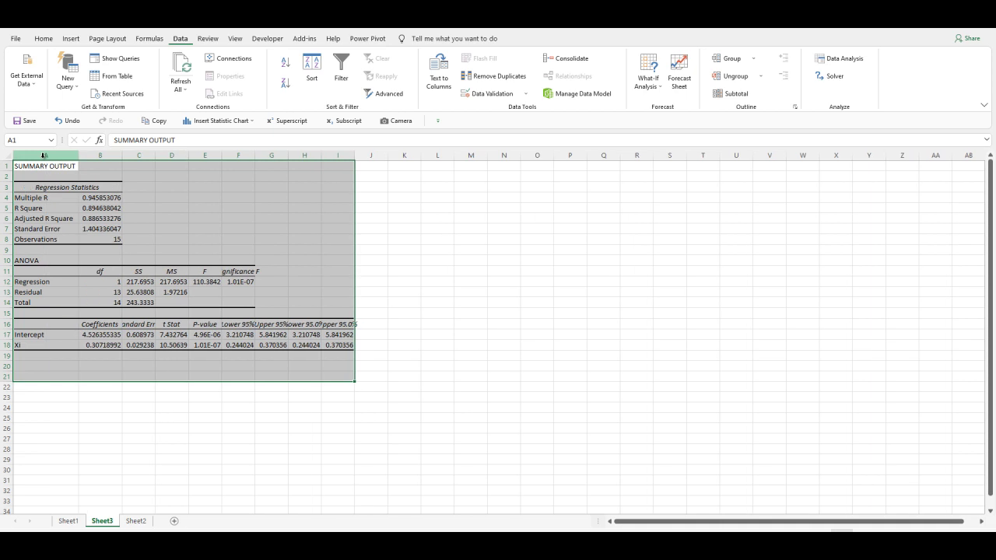
{"action": "double_click", "coordinate": [155, 155]}
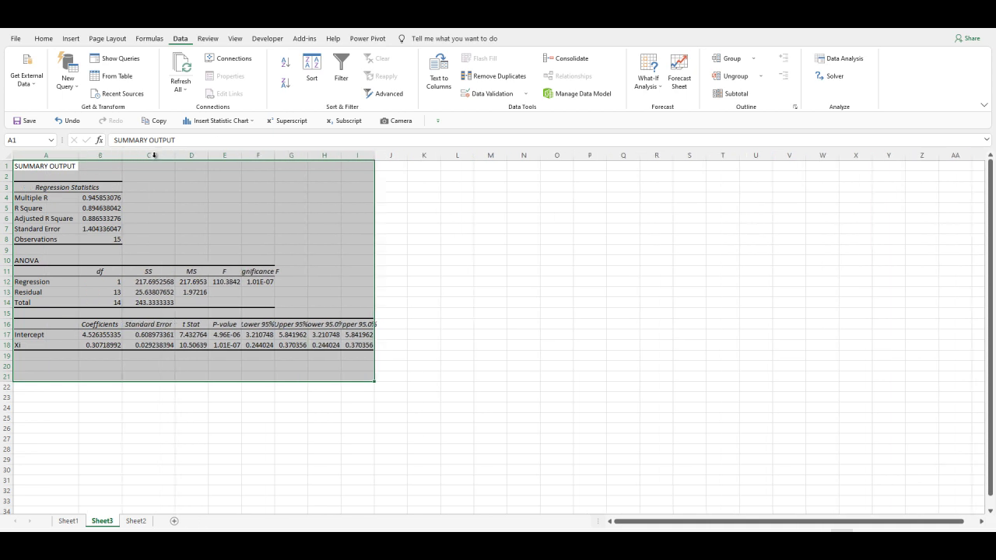
{"action": "double_click", "coordinate": [208, 156]}
{"action": "double_click", "coordinate": [250, 156]}
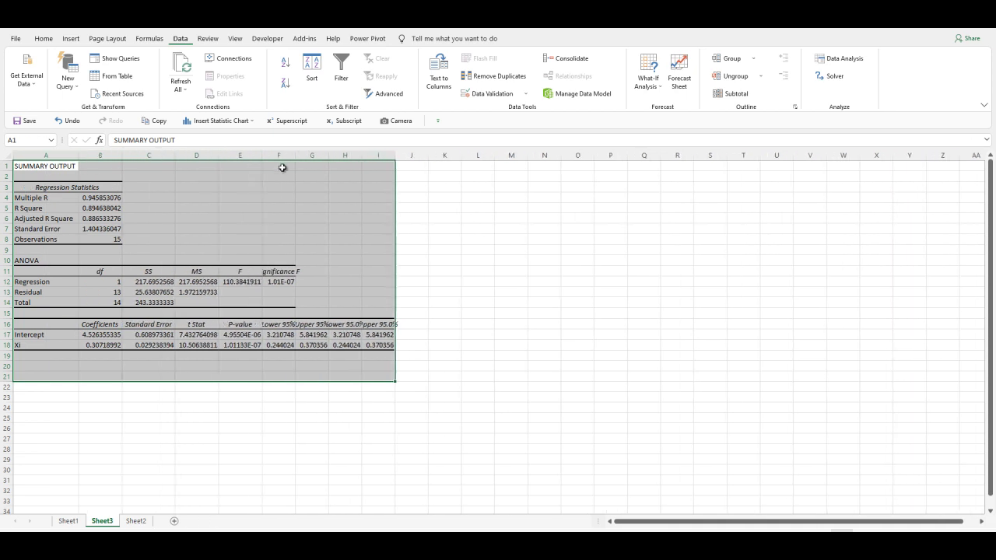
{"action": "double_click", "coordinate": [295, 156]}
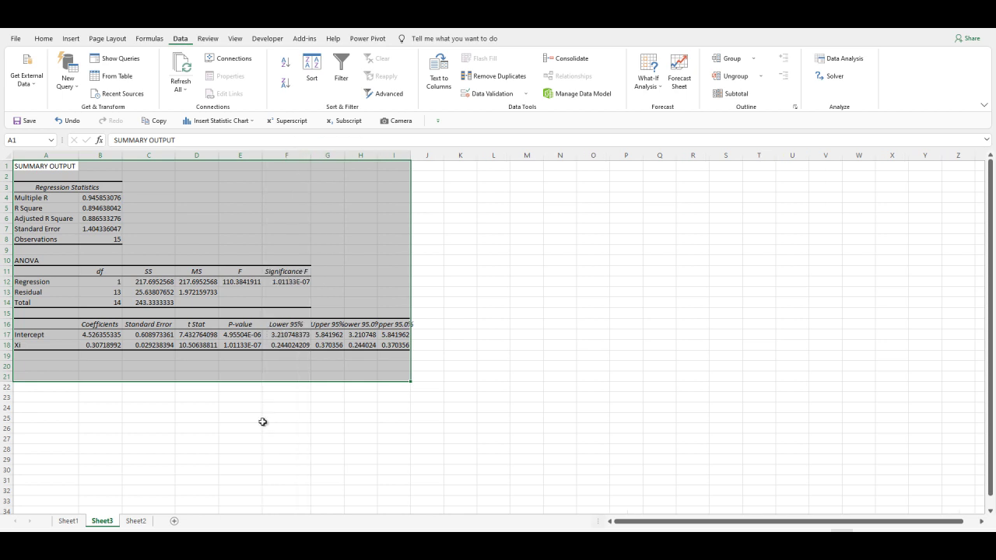
- Center the regression output in A3:F18 horizontally and vertically
{"action": "left_click_drag", "start_coordinate": [28, 189], "coordinate": [271, 340]}
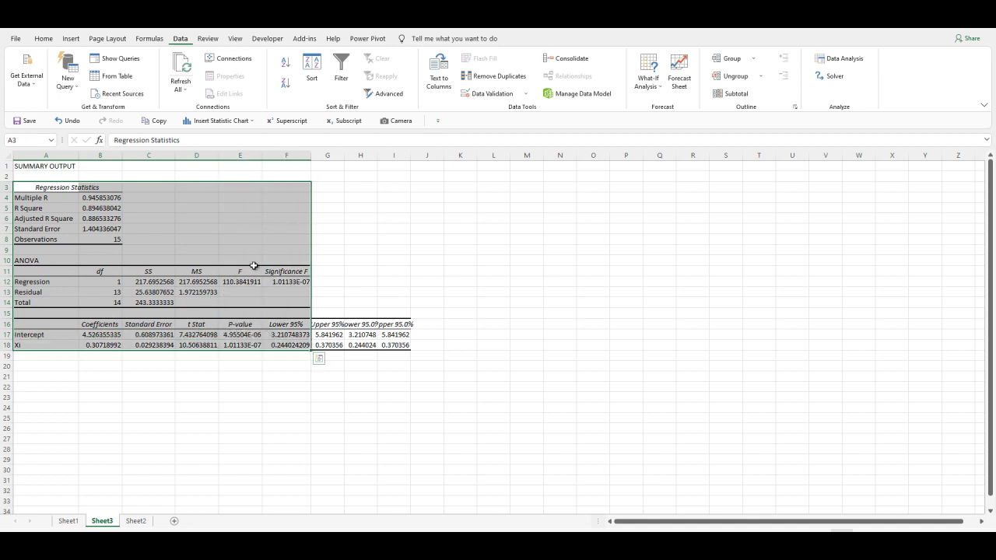
{"action": "left_click", "coordinate": [46, 39]}
{"action": "left_click", "coordinate": [293, 83]}
{"action": "left_click", "coordinate": [293, 62]}
{"action": "left_click", "coordinate": [237, 430]}
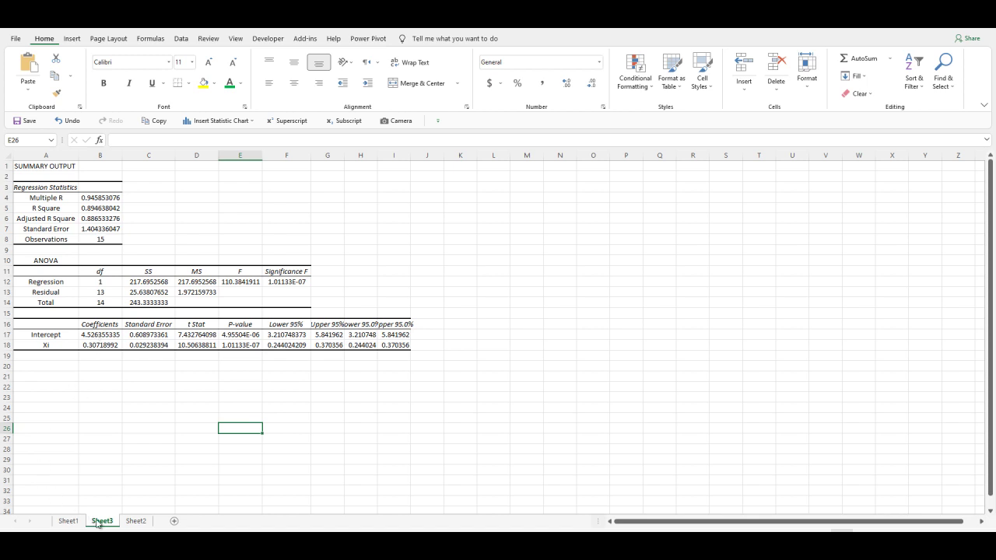
- Copy the linear equation Yi = a + b Xi from Sheet2 into Sheet3, beside the regression output around column O
{"action": "left_click", "coordinate": [135, 521]}
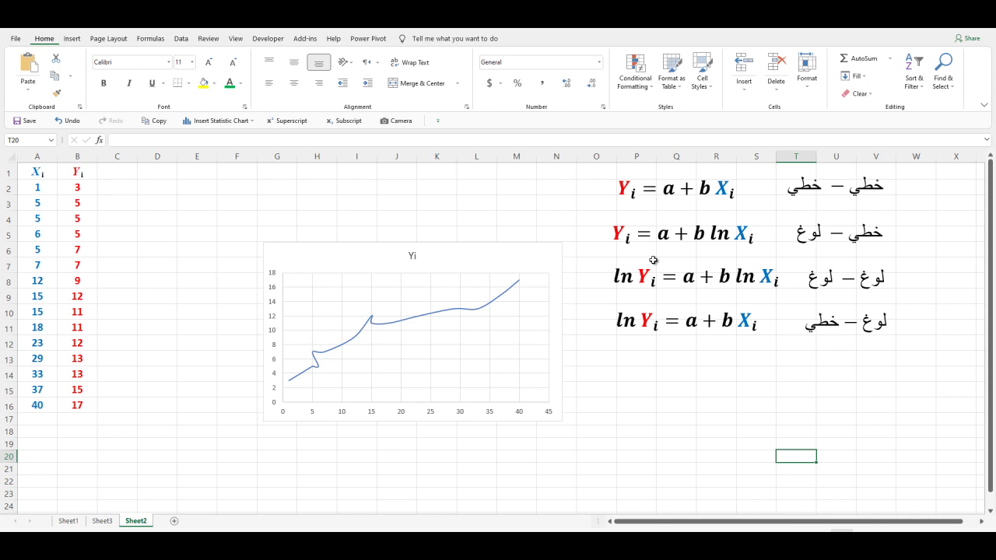
{"action": "left_click", "coordinate": [682, 192]}
{"action": "left_click", "coordinate": [684, 200]}
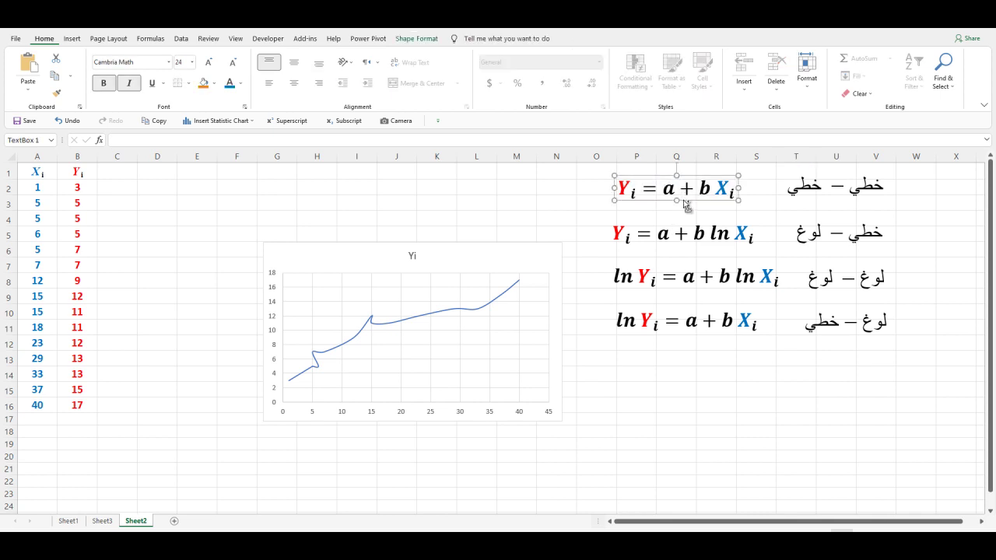
{"action": "left_click", "coordinate": [102, 521]}
{"action": "left_click", "coordinate": [594, 208]}
{"action": "key", "text": "ctrl+v"}
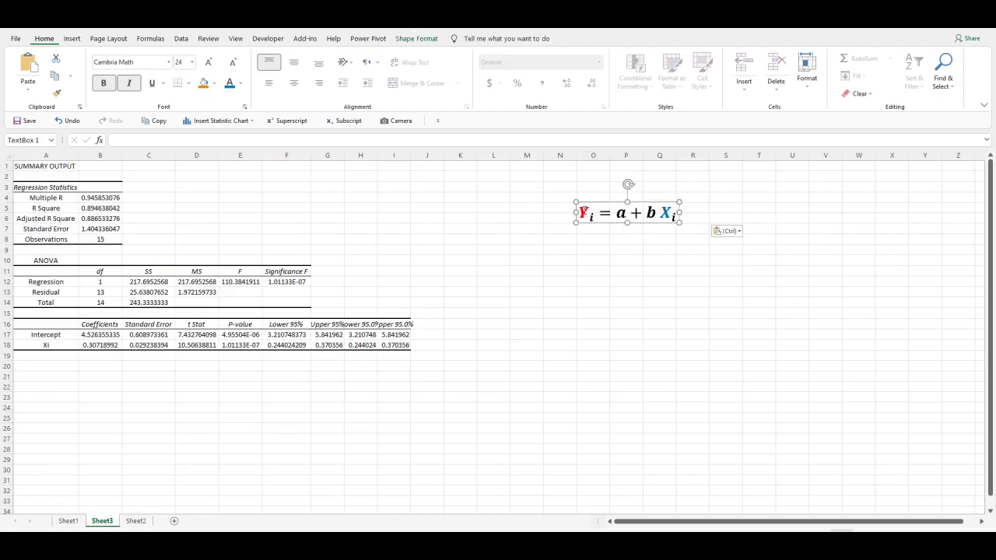
- Try to place a hat accent over the Y in the copied equation on Sheet3
{"action": "double_click", "coordinate": [583, 211]}
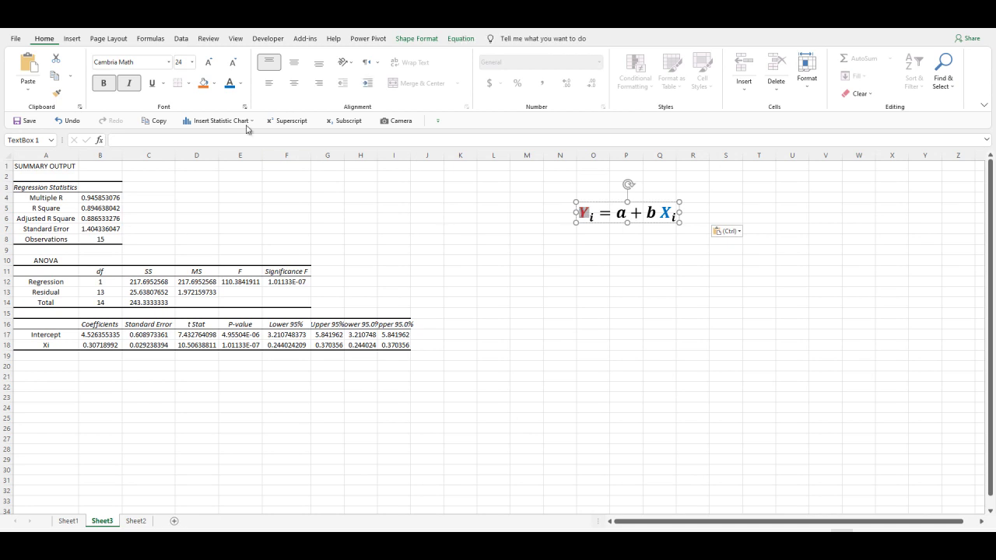
{"action": "left_click", "coordinate": [457, 39]}
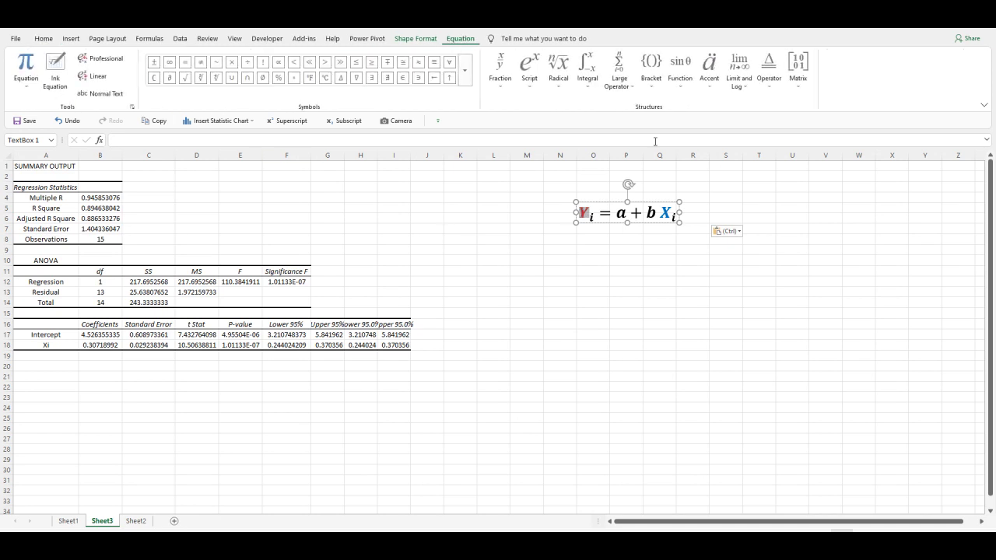
{"action": "left_click", "coordinate": [709, 70]}
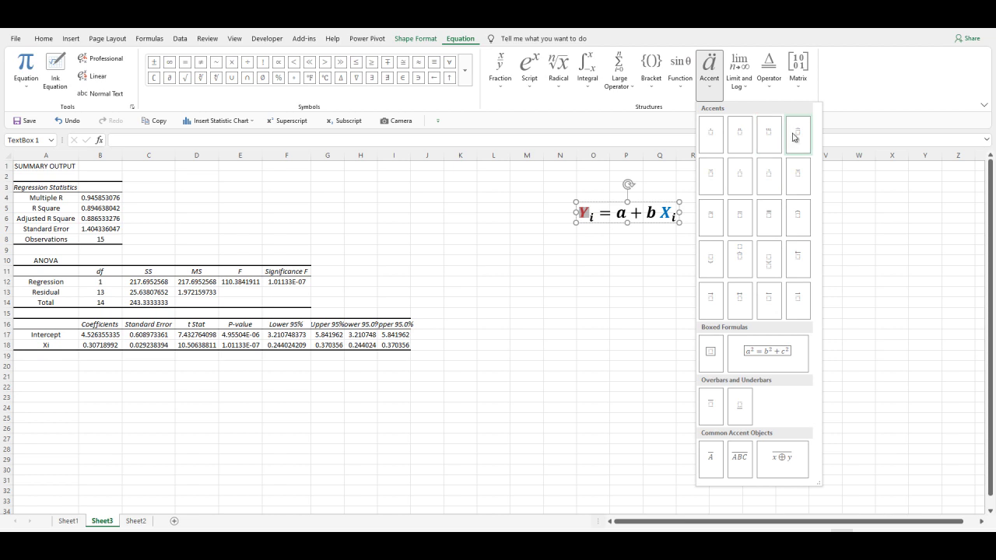
{"action": "left_click", "coordinate": [796, 136]}
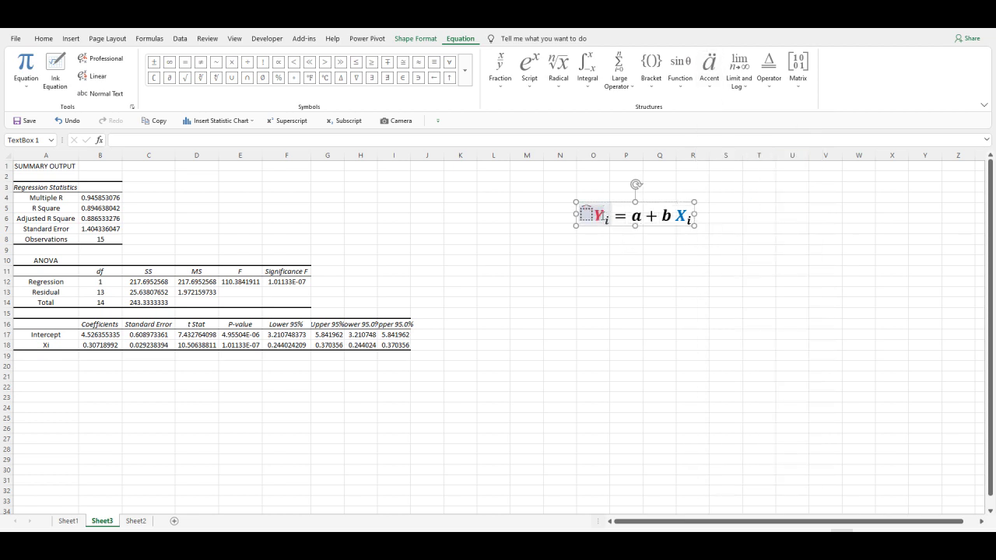
{"action": "key", "text": "shift+Left"}
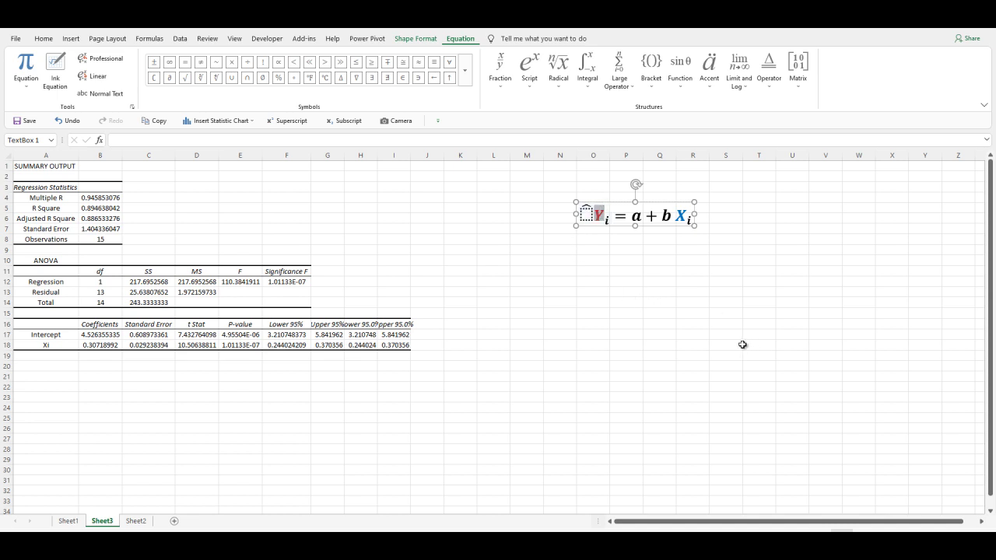
{"action": "key", "text": "BackSpace"}
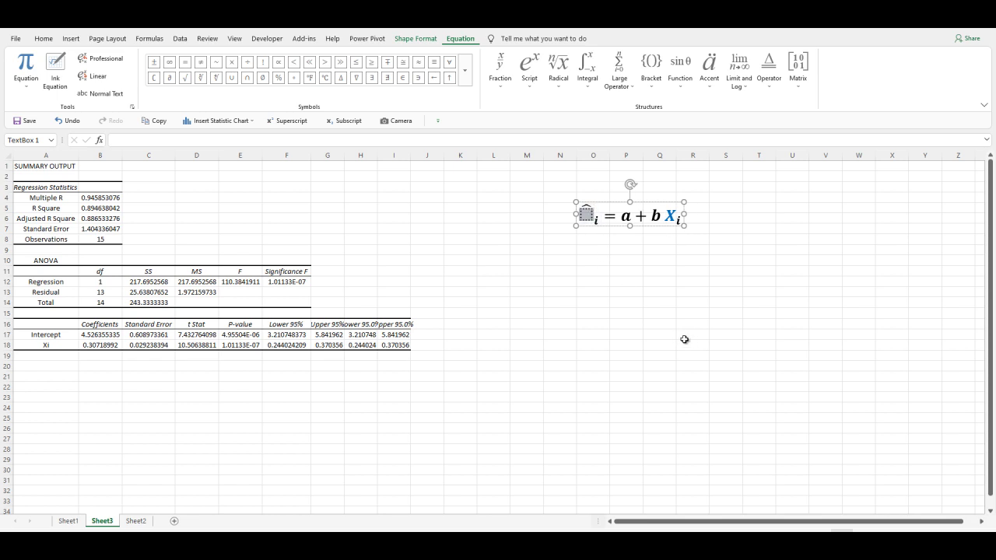
{"action": "key", "text": "ctrl+v"}
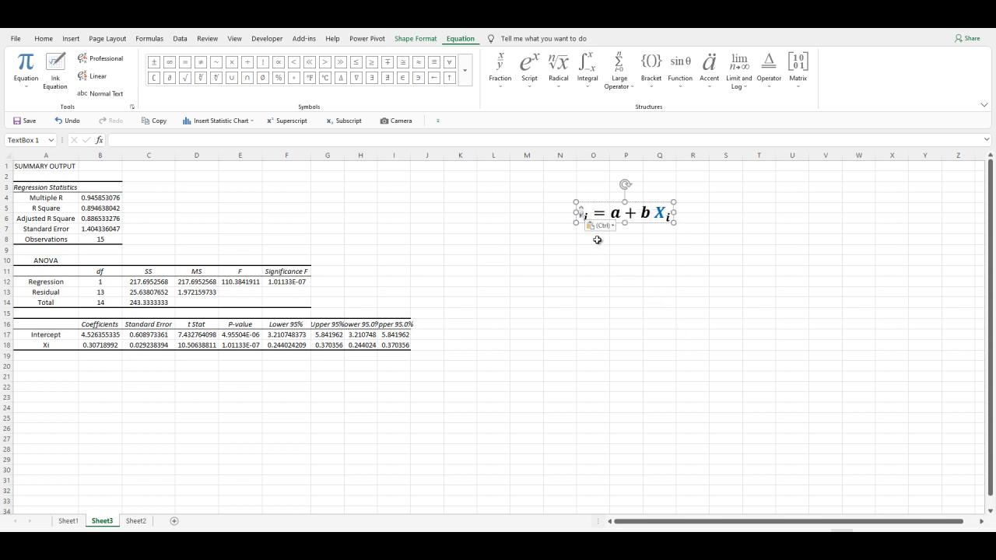
{"action": "left_click", "coordinate": [63, 123]}
{"action": "left_click", "coordinate": [62, 122]}
{"action": "left_click", "coordinate": [63, 122]}
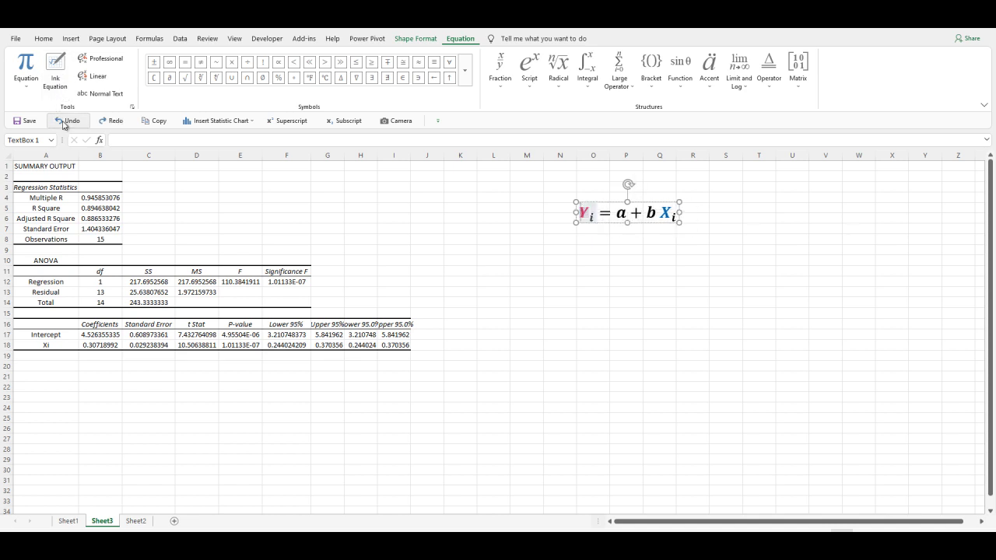
- Replace the intercept a in the Sheet3 equation with the estimated value 4.5263
{"action": "double_click", "coordinate": [622, 214]}
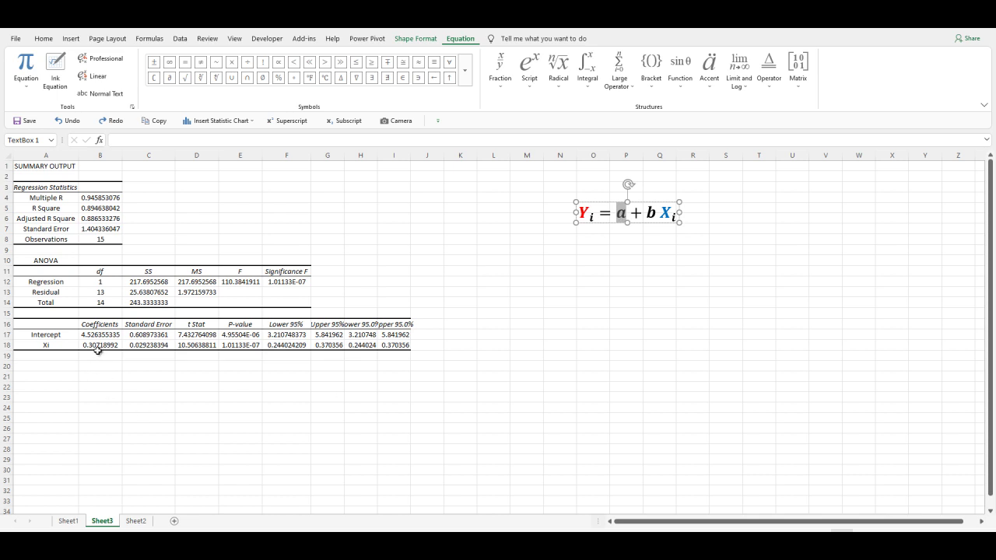
{"action": "type", "text": "4"}
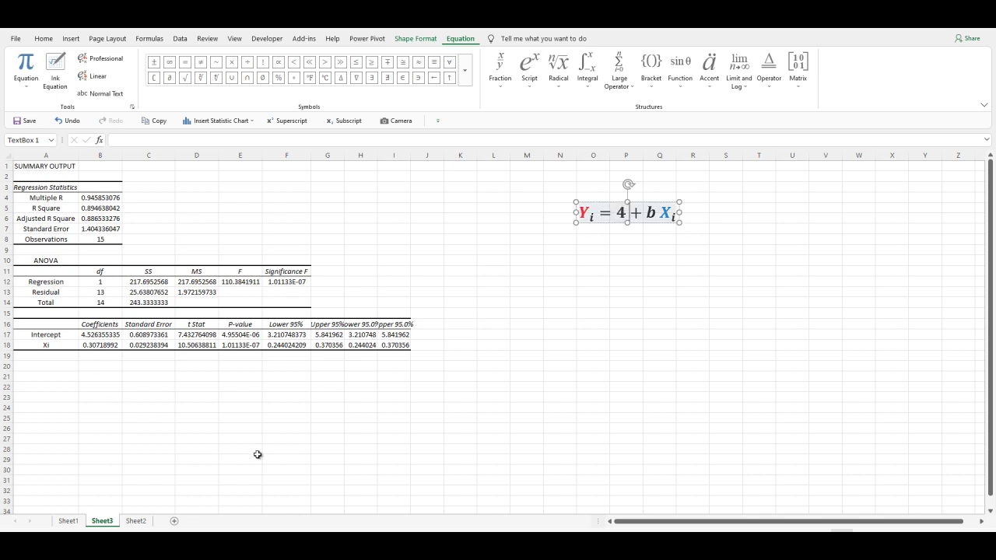
{"action": "key", "text": "BackSpace"}
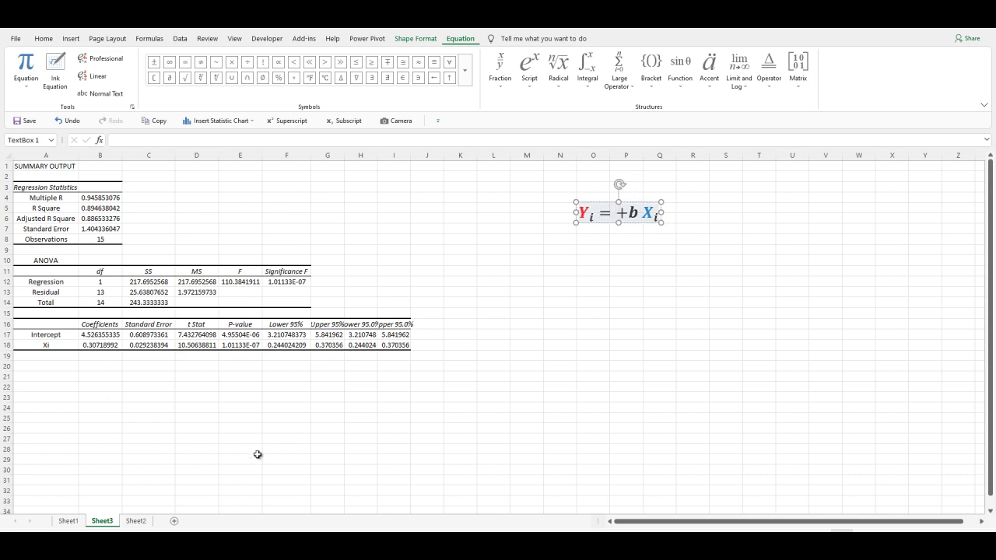
{"action": "type", "text": "4."}
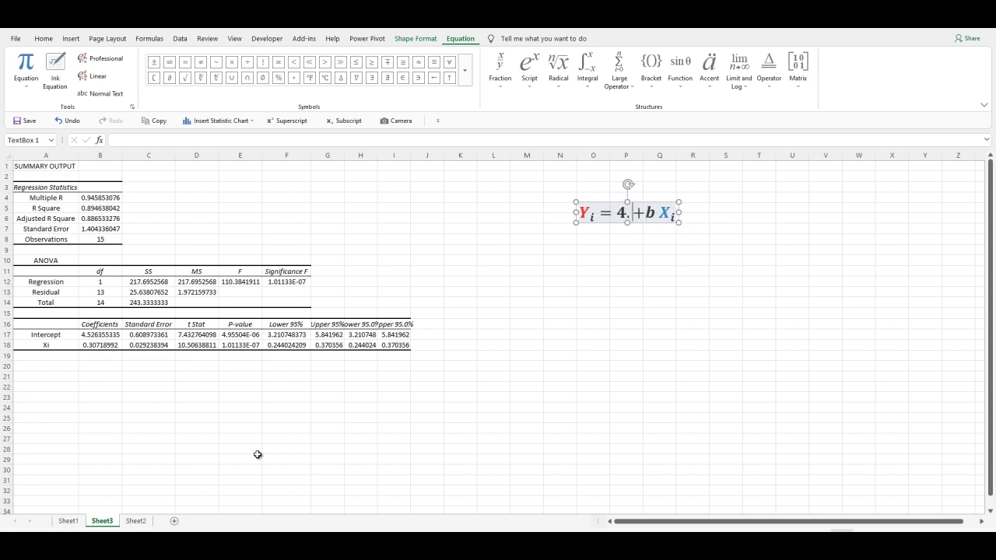
{"action": "type", "text": "52 "}
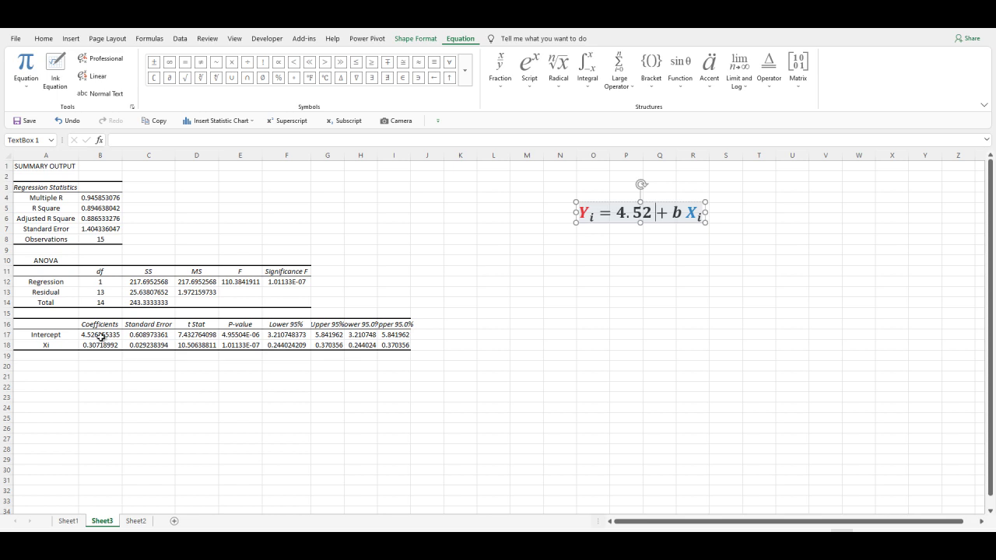
{"action": "type", "text": "63"}
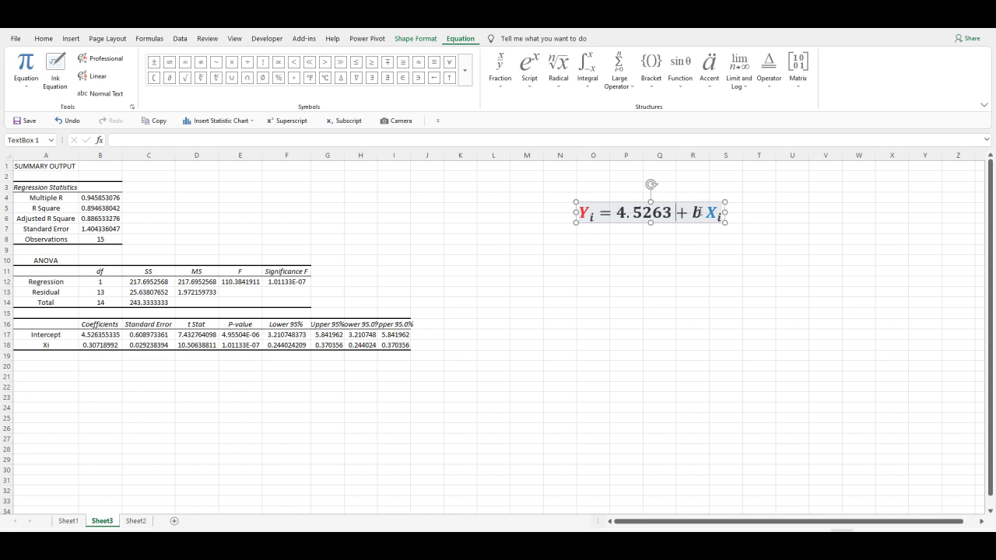
- Replace the slope b in the equation with 0.3072 and move the equation box slightly, to start around column N near row 5
{"action": "double_click", "coordinate": [697, 213]}
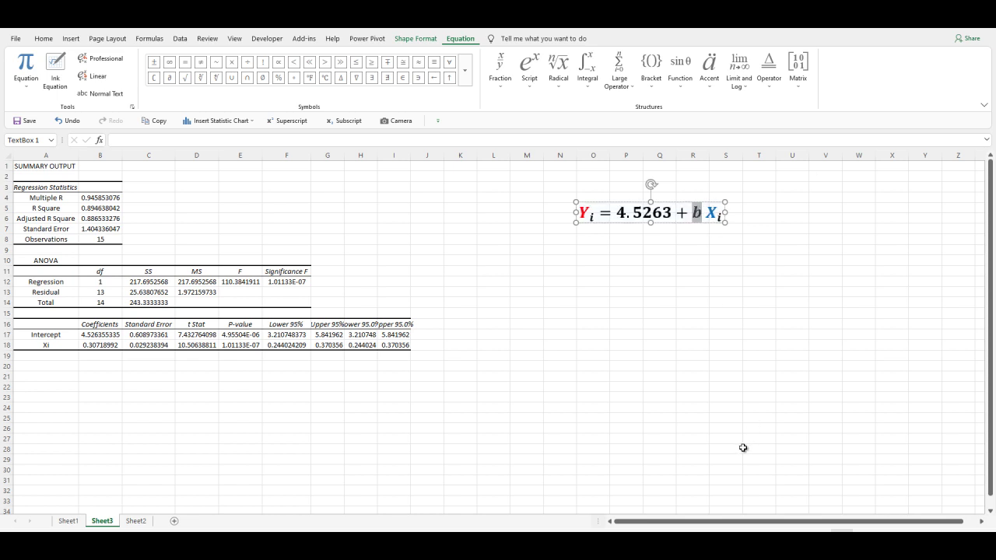
{"action": "type", "text": "0."}
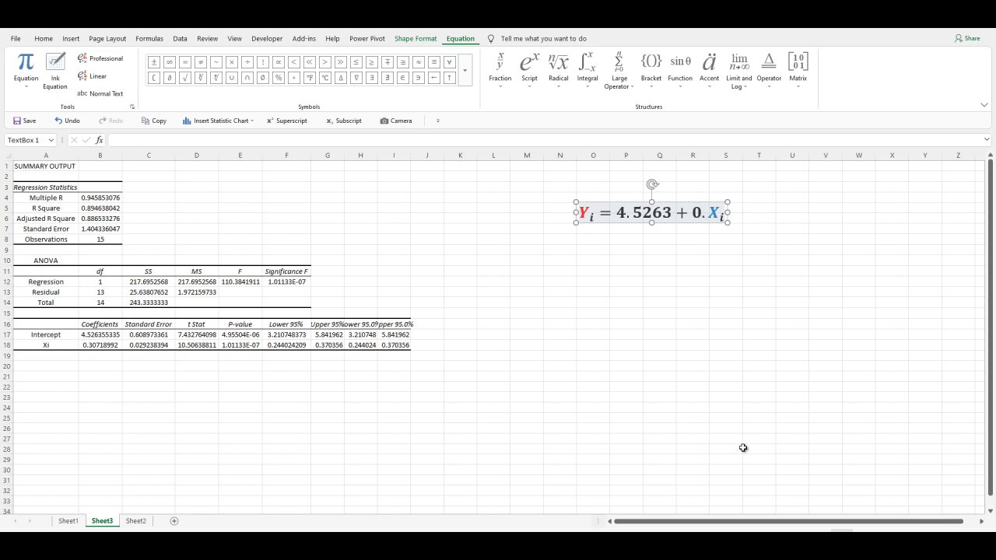
{"action": "type", "text": "30"}
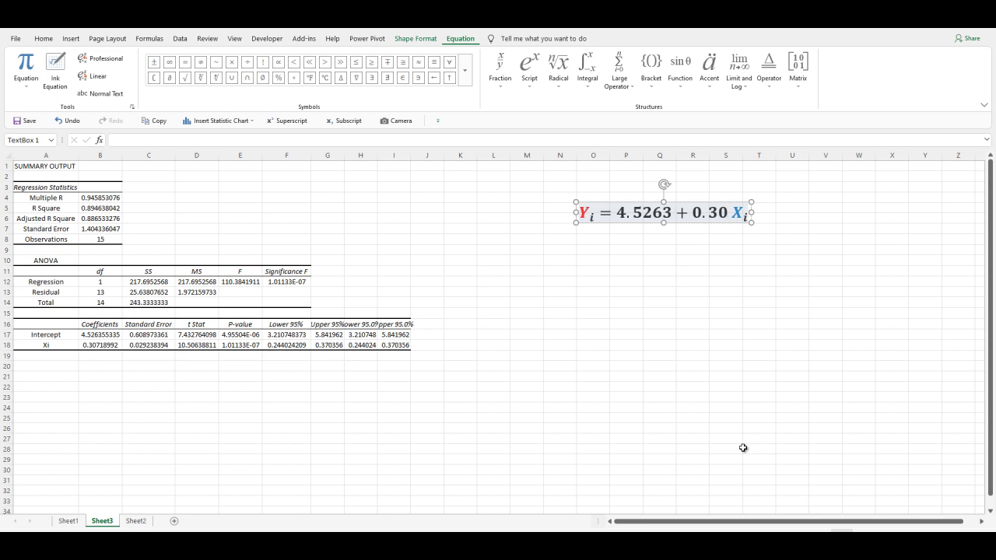
{"action": "type", "text": "72"}
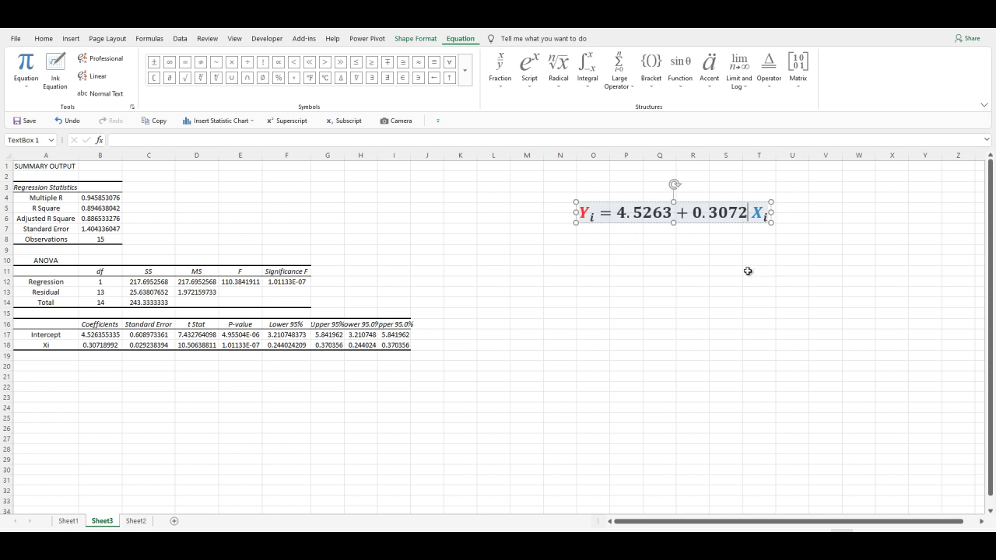
{"action": "left_click_drag", "start_coordinate": [727, 223], "coordinate": [710, 215]}
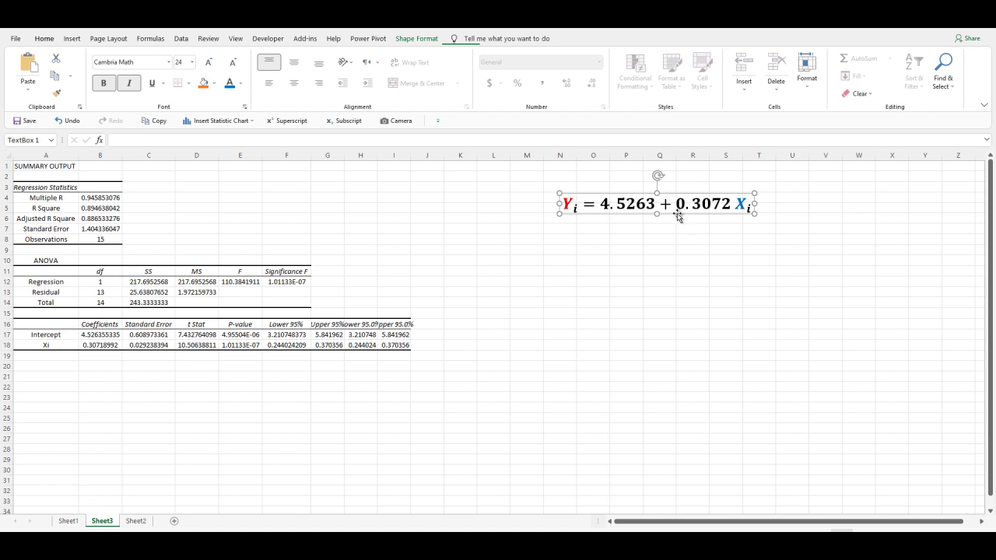
- Draw a straight line about 3.6" wide and 1.83" high rising diagonally across the Yi chart on Sheet2
{"action": "left_click", "coordinate": [136, 521]}
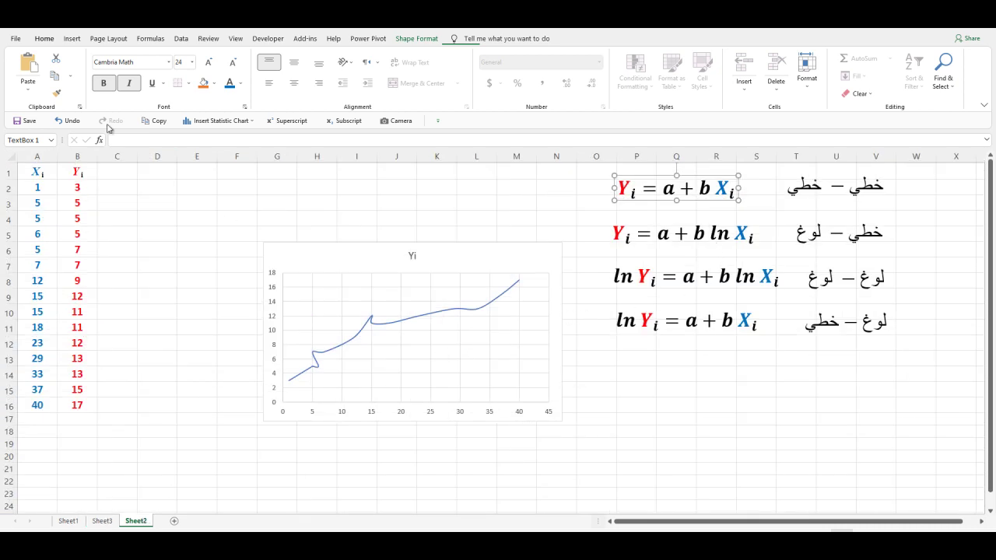
{"action": "left_click", "coordinate": [78, 41]}
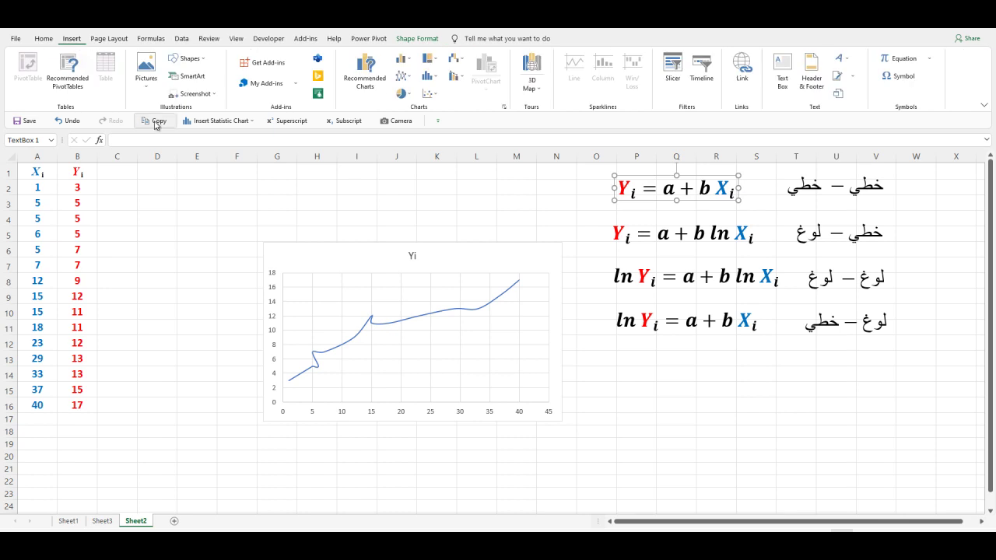
{"action": "left_click", "coordinate": [184, 61]}
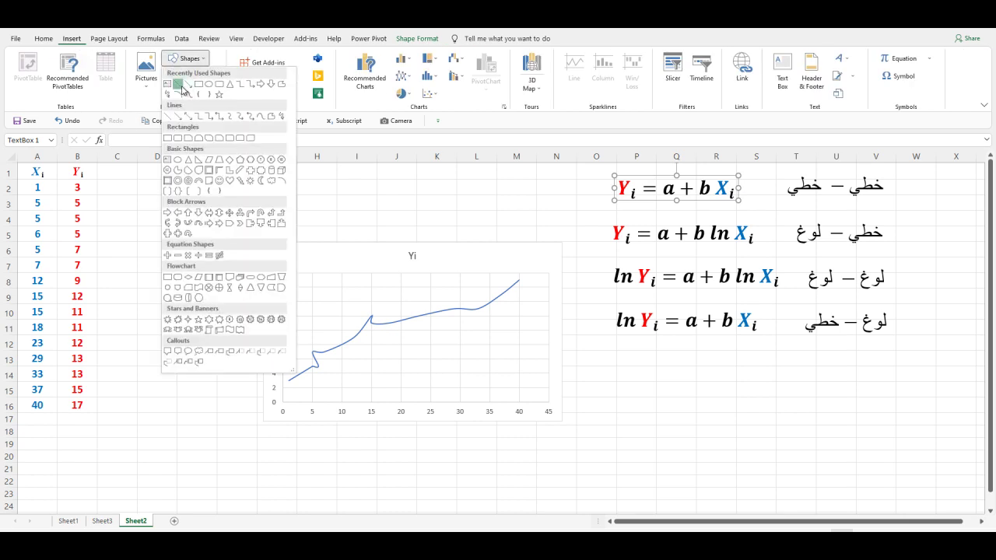
{"action": "left_click", "coordinate": [182, 86]}
{"action": "mouse_move", "coordinate": [294, 386]}
{"action": "left_mouse_down"}
{"action": "mouse_move", "coordinate": [409, 340]}
{"action": "mouse_move", "coordinate": [507, 278]}
{"action": "left_mouse_up"}
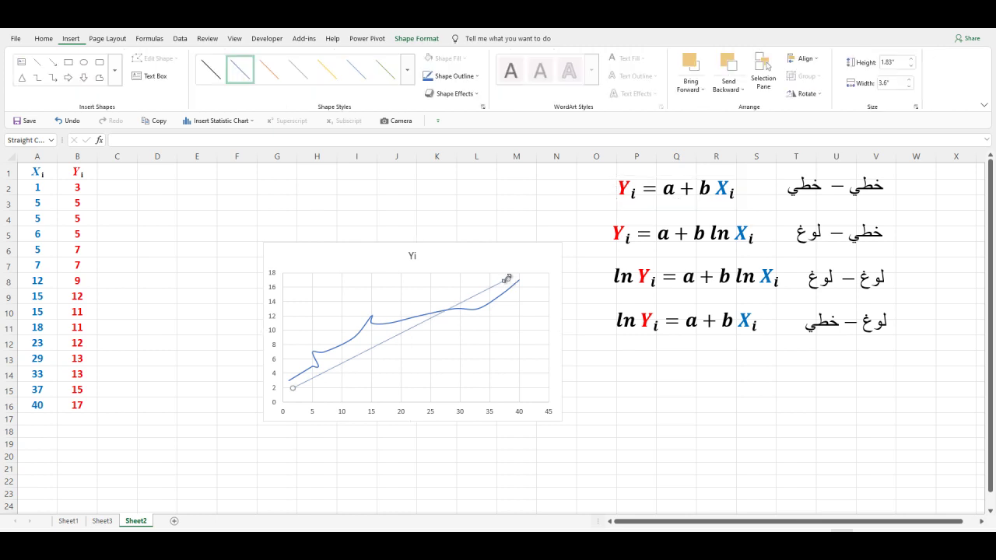
- Change the Yi chart to a scatter chart that shows only the data points
{"action": "left_click", "coordinate": [483, 311]}
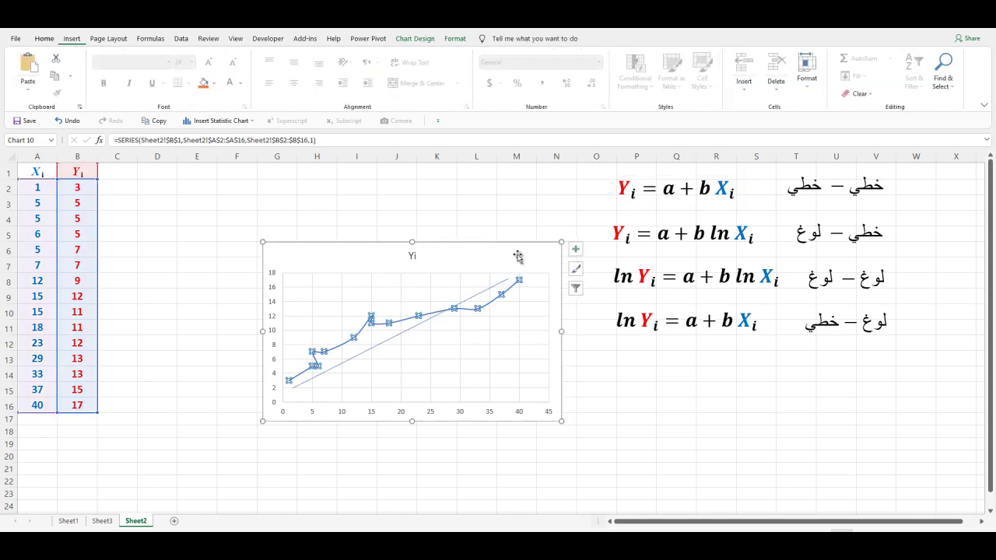
{"action": "left_click", "coordinate": [425, 41]}
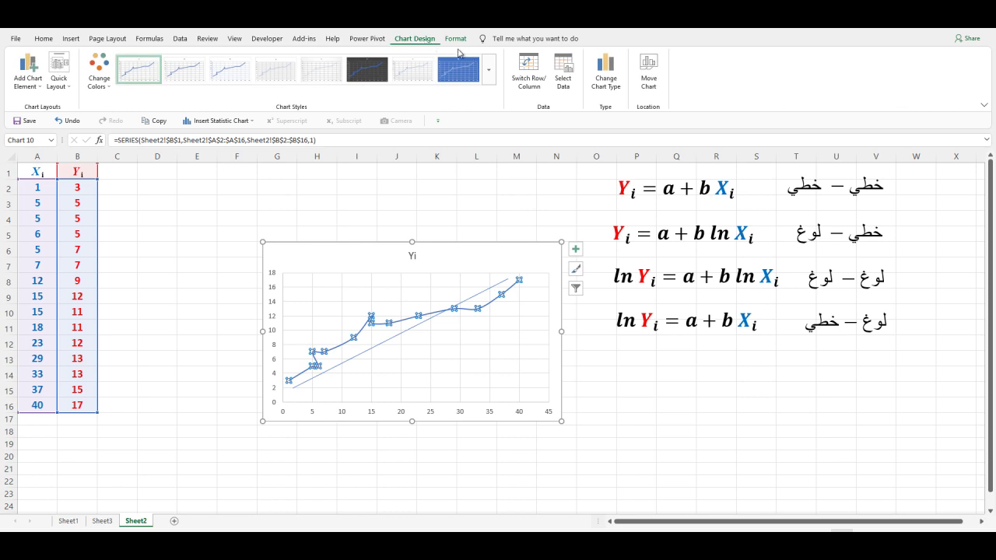
{"action": "left_click", "coordinate": [456, 39]}
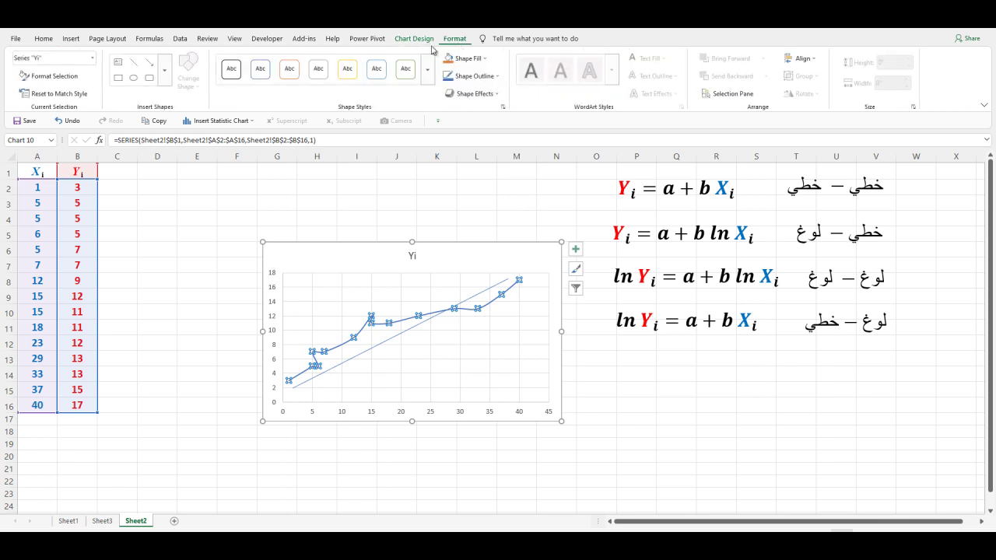
{"action": "left_click", "coordinate": [76, 43]}
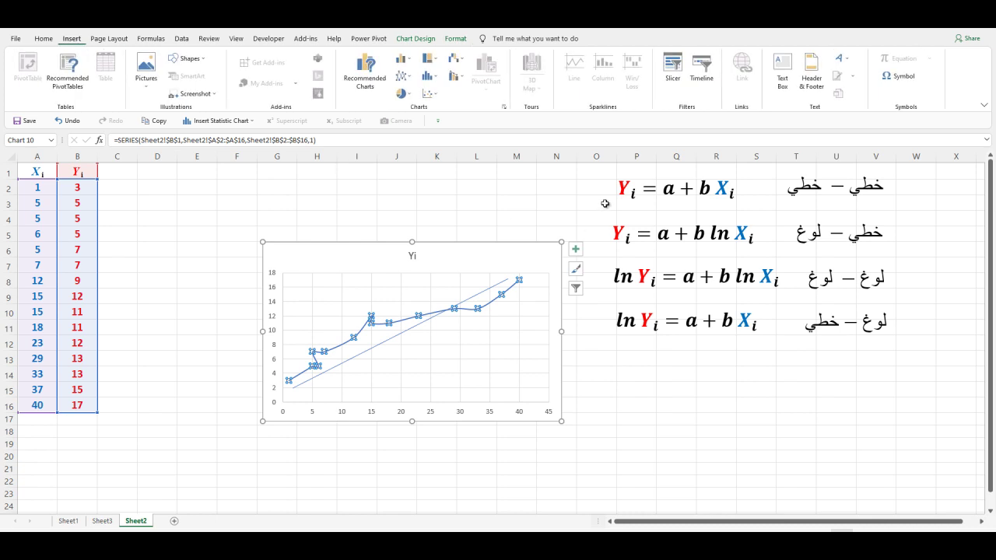
{"action": "left_click", "coordinate": [428, 94]}
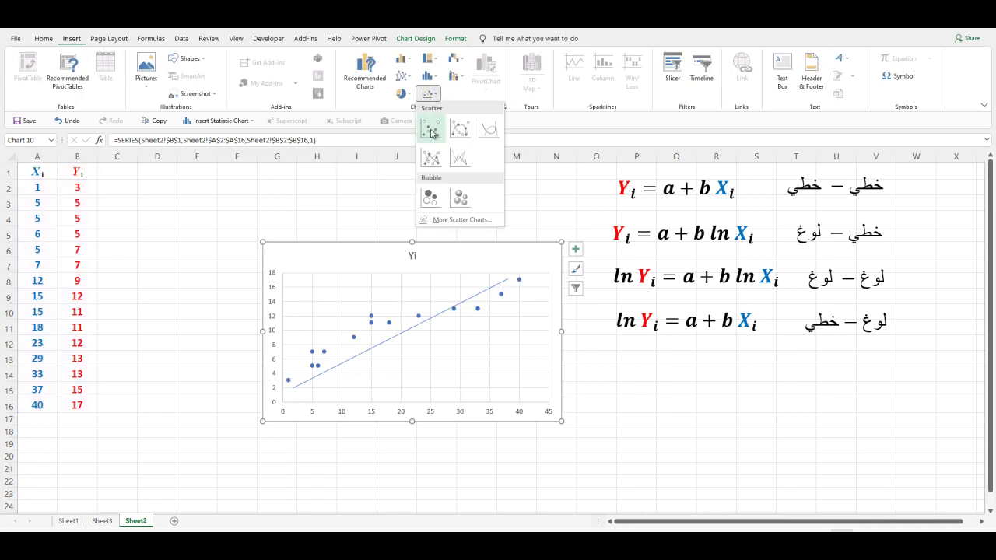
{"action": "left_click", "coordinate": [431, 133]}
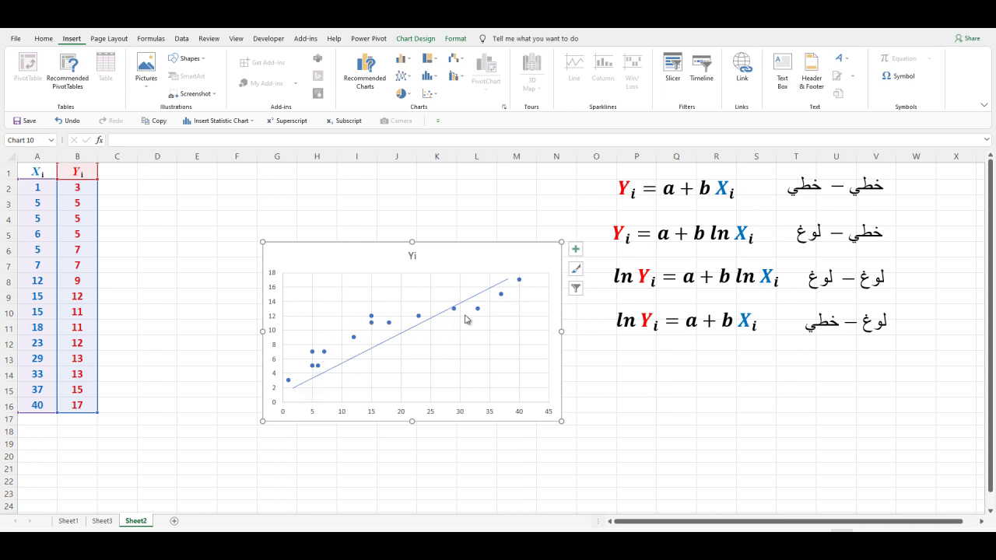
- Steepen the drawn line by moving its upper end to about x = 35, and check the regression results on Sheet3
{"action": "left_click", "coordinate": [479, 292]}
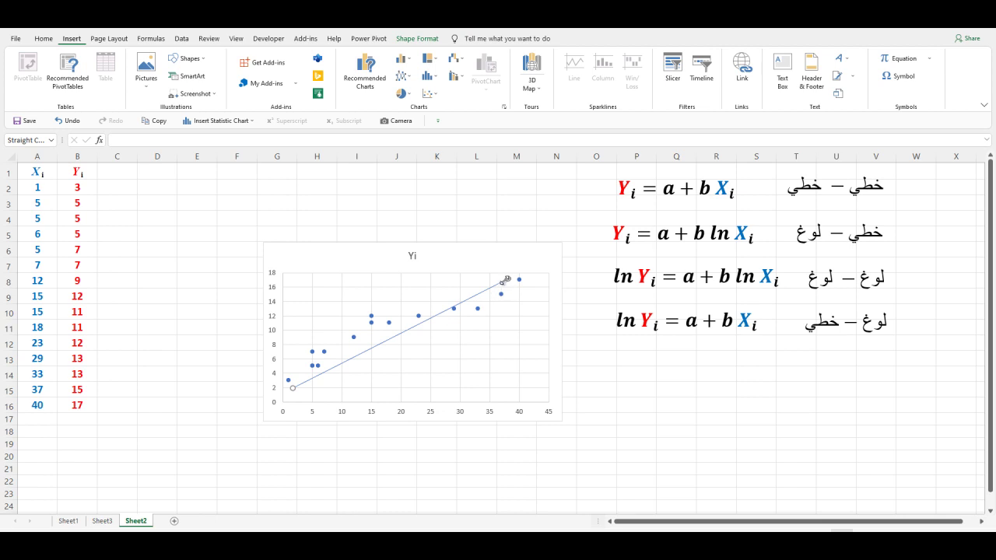
{"action": "left_click_drag", "start_coordinate": [504, 279], "coordinate": [491, 279]}
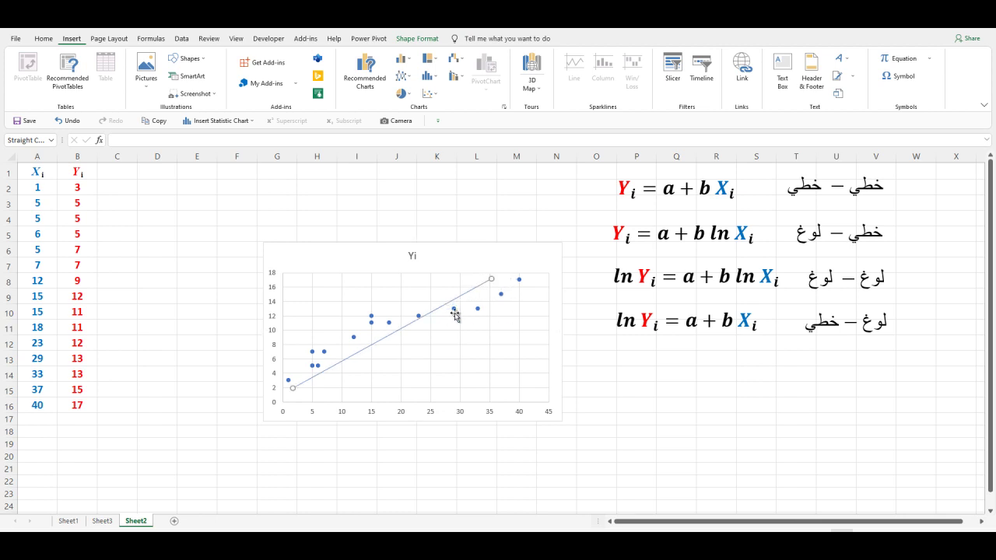
{"action": "left_click", "coordinate": [113, 521]}
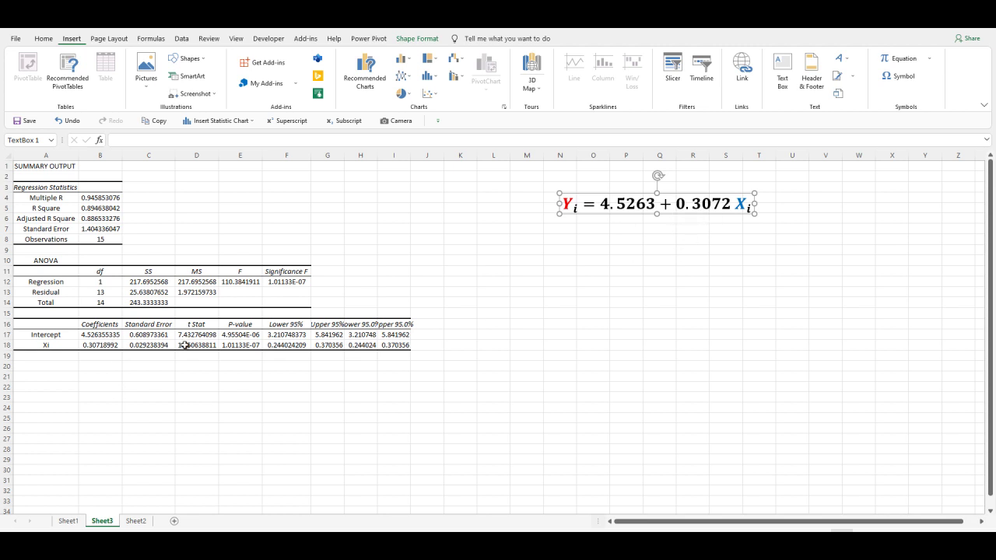
{"action": "left_click", "coordinate": [136, 521]}
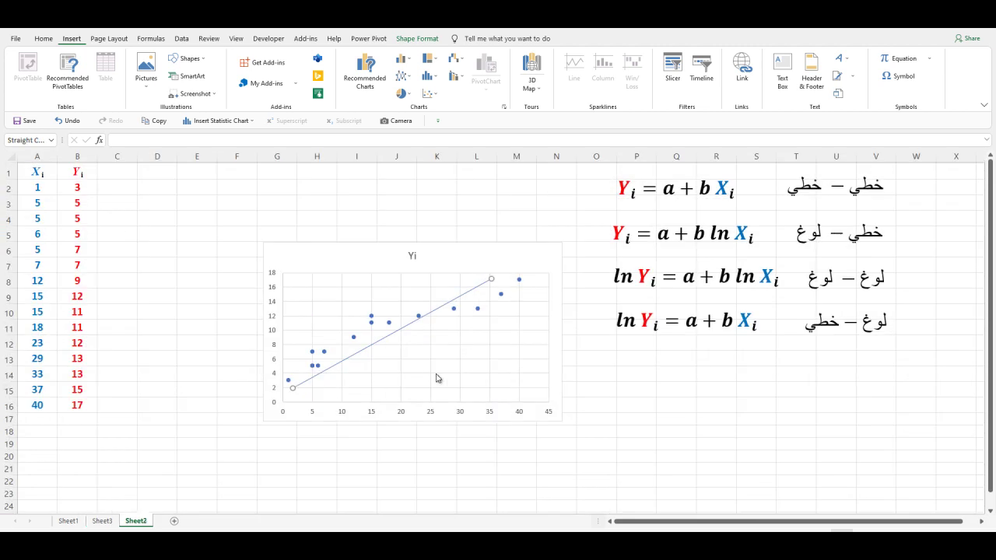
- Delete the Yi scatter chart and the straight line drawn over it from Sheet2
{"action": "left_click", "coordinate": [503, 421]}
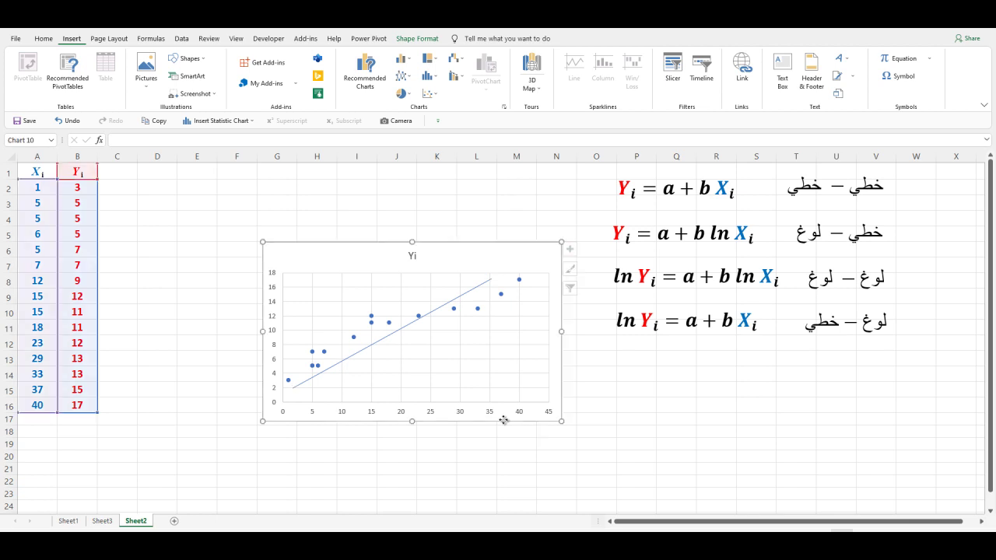
{"action": "key", "text": "Delete"}
{"action": "left_click", "coordinate": [436, 311]}
{"action": "key", "text": "Delete"}
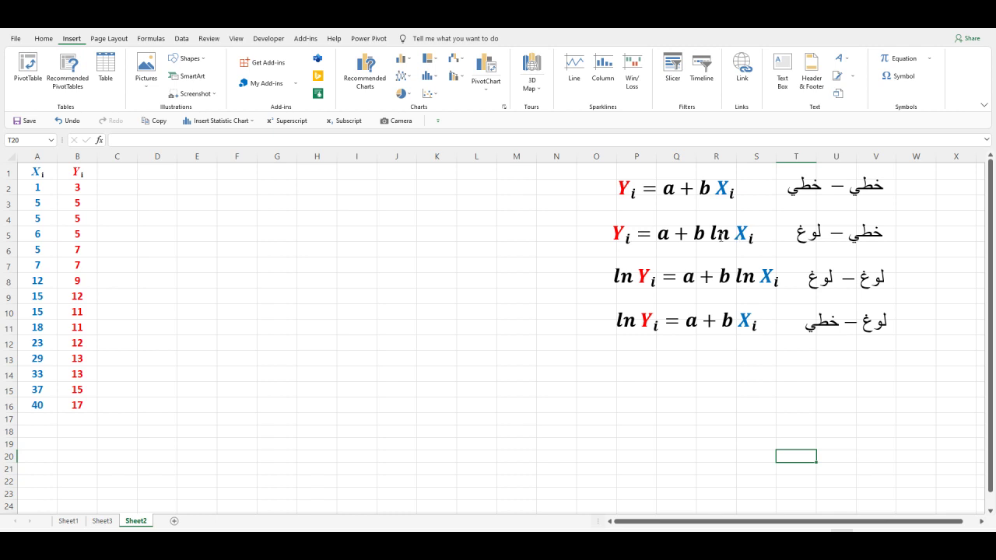
- Enter the heading lnXi in cell C1 of Sheet2 with the i formatted as a subscript
{"action": "left_click", "coordinate": [127, 172]}
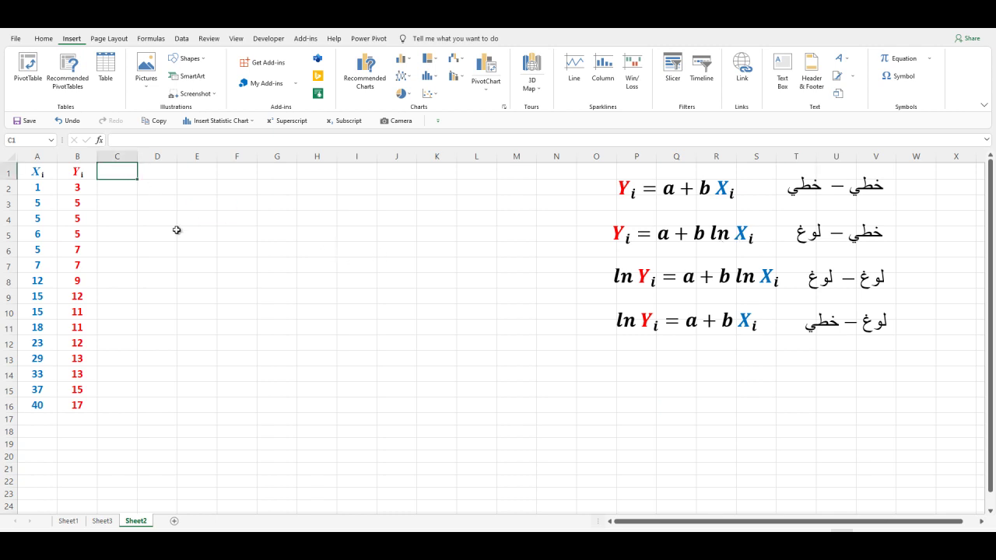
{"action": "type", "text": "lnXi"}
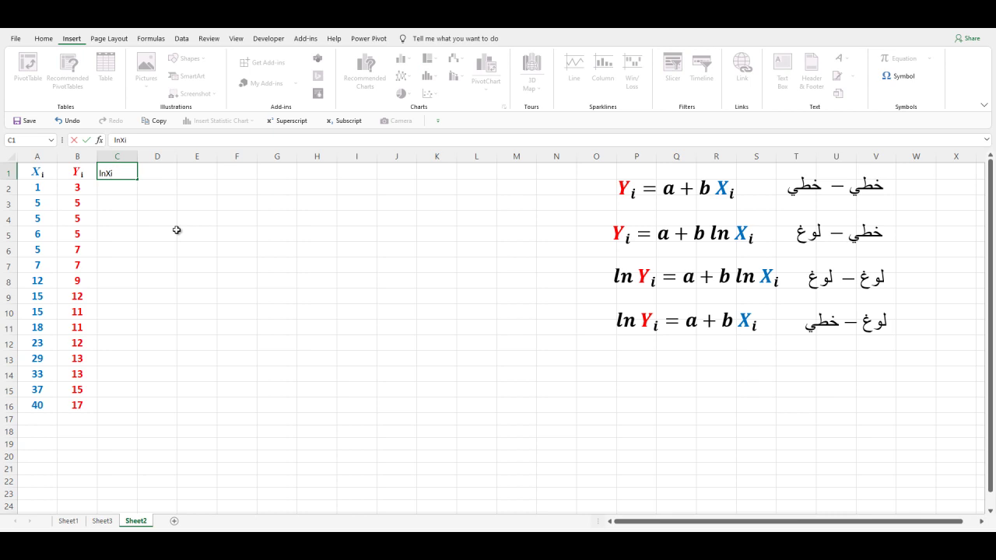
{"action": "key", "text": "shift+Left"}
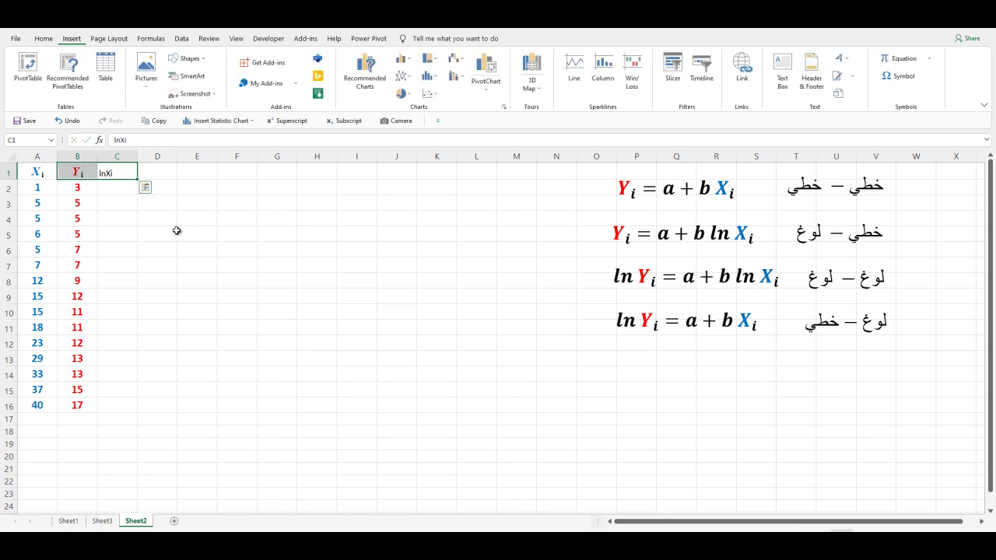
{"action": "left_click", "coordinate": [131, 176]}
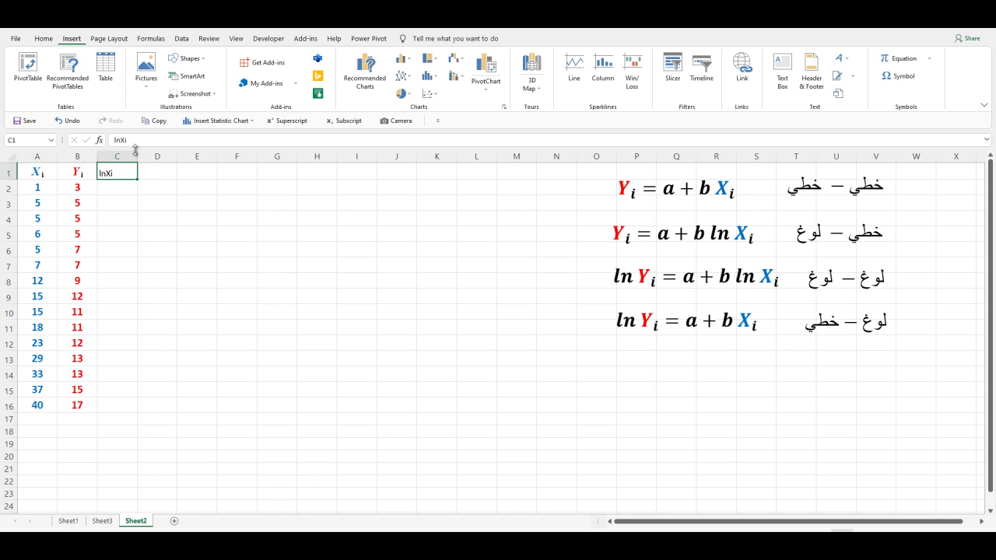
{"action": "left_click_drag", "start_coordinate": [126, 140], "coordinate": [123, 140]}
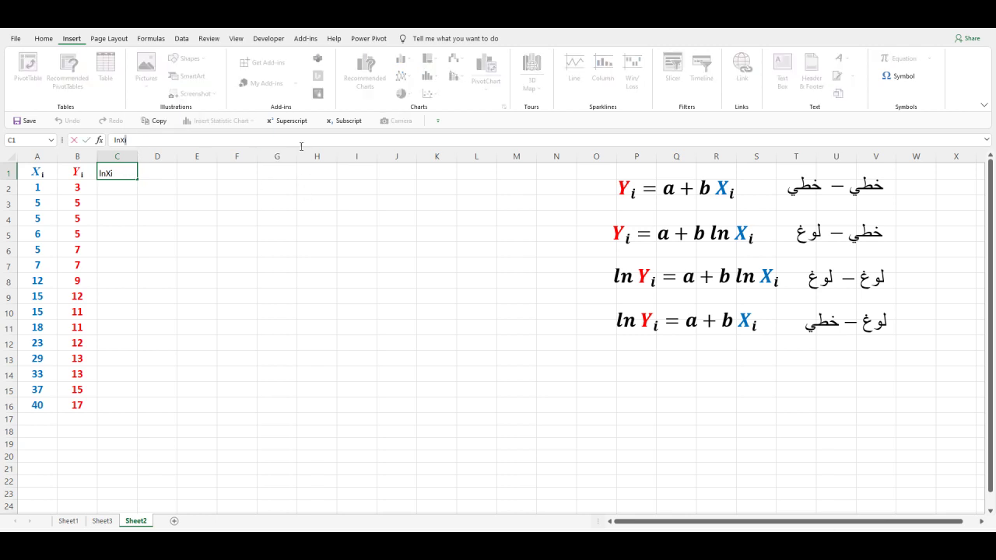
{"action": "left_click", "coordinate": [330, 123]}
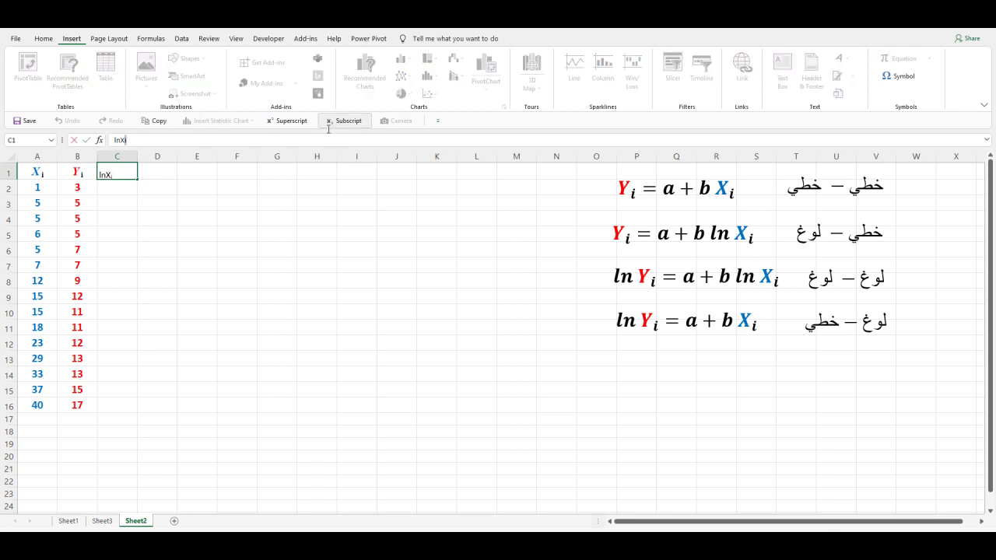
{"action": "left_click", "coordinate": [143, 187]}
- Centre the lnXi heading in C1 horizontally and vertically and enlarge its font to size 14
{"action": "left_click", "coordinate": [134, 178]}
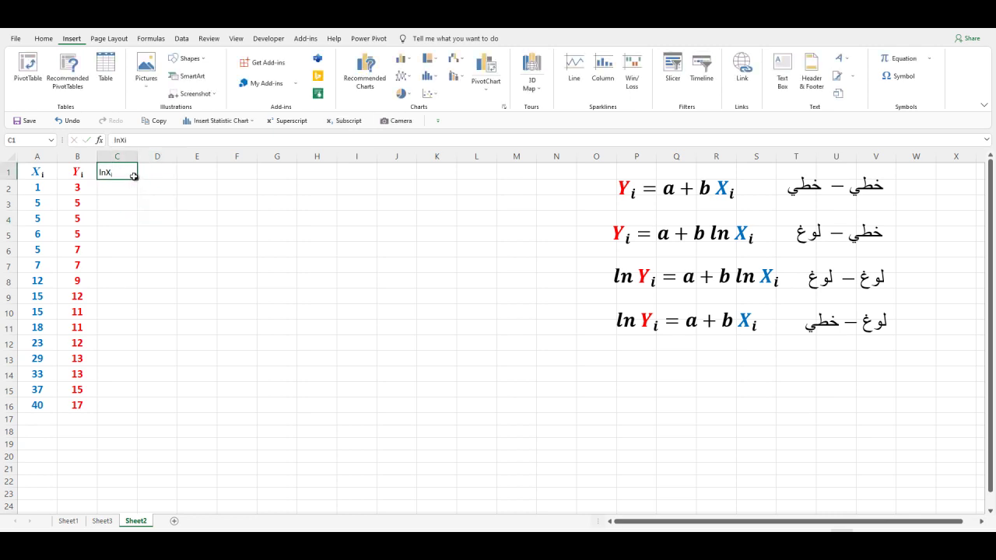
{"action": "left_click", "coordinate": [44, 38]}
{"action": "left_click", "coordinate": [294, 83]}
{"action": "left_click", "coordinate": [294, 62]}
{"action": "left_click", "coordinate": [207, 63]}
{"action": "left_click", "coordinate": [208, 62]}
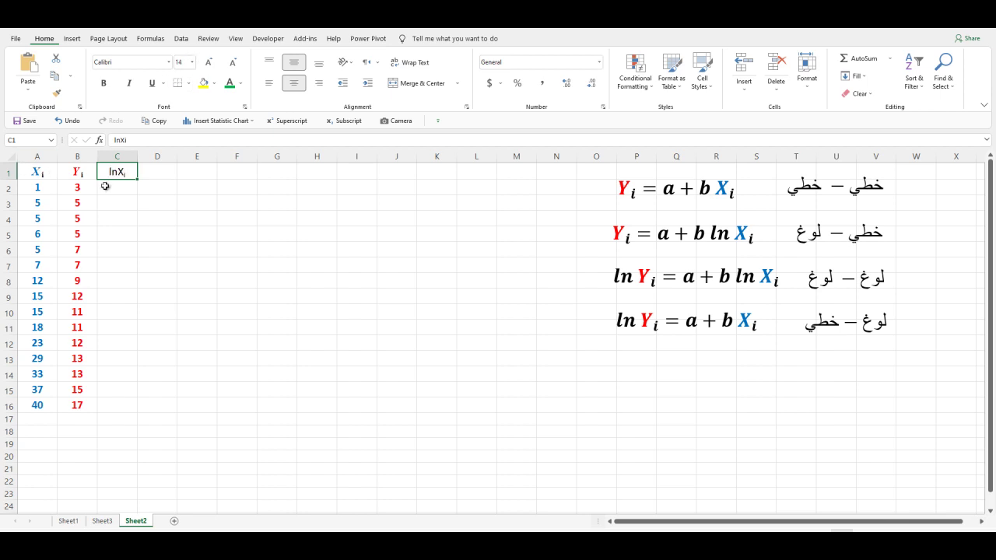
- Make the lnXi heading in C1 bold and italic in Times New Roman
{"action": "left_click", "coordinate": [129, 82]}
{"action": "left_click", "coordinate": [103, 82]}
{"action": "left_click", "coordinate": [153, 63]}
{"action": "type", "text": "Times New Roman"}
{"action": "key", "text": "Return"}
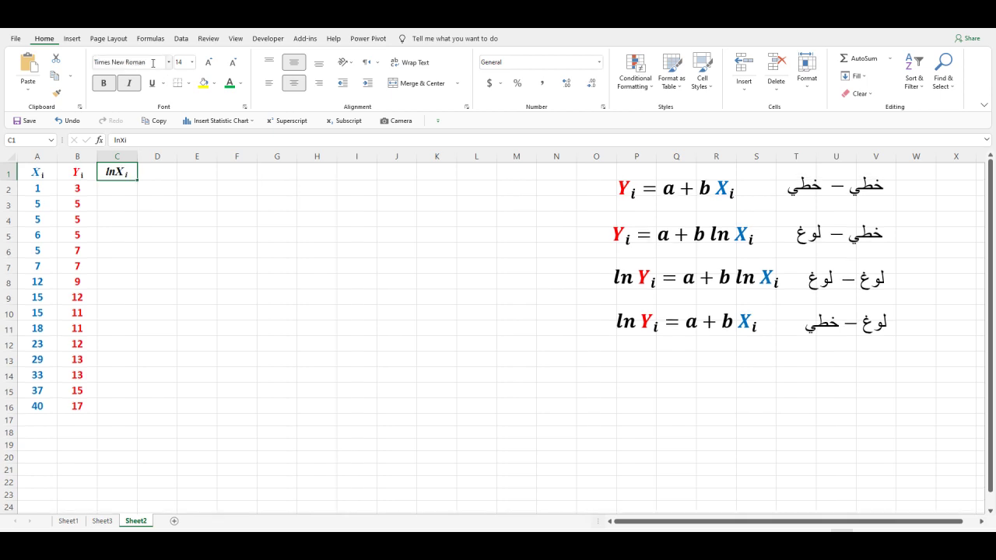
{"action": "left_click", "coordinate": [142, 204]}
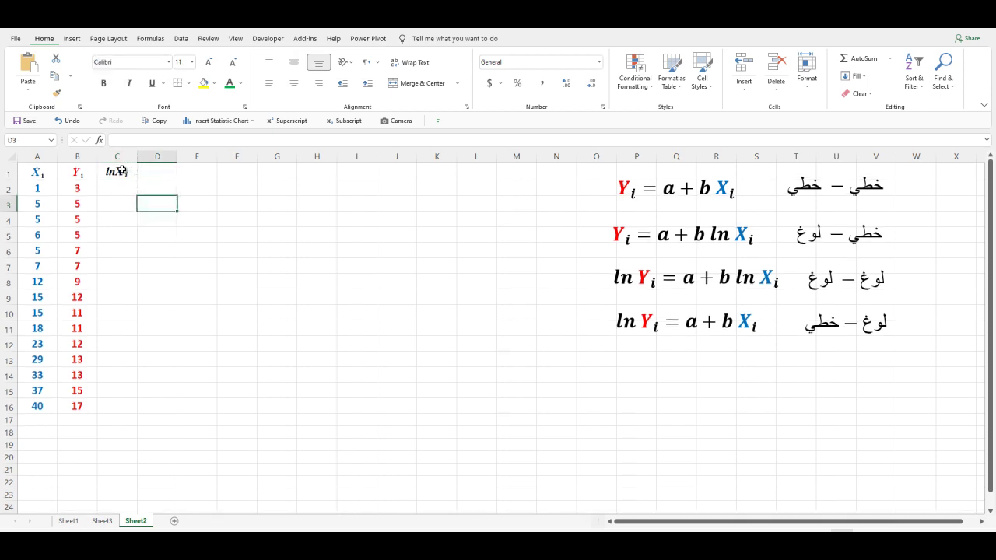
- Separate ln from Xi with a space in the C1 heading and colour the Xi part blue
{"action": "left_click", "coordinate": [122, 170]}
{"action": "left_click", "coordinate": [124, 140]}
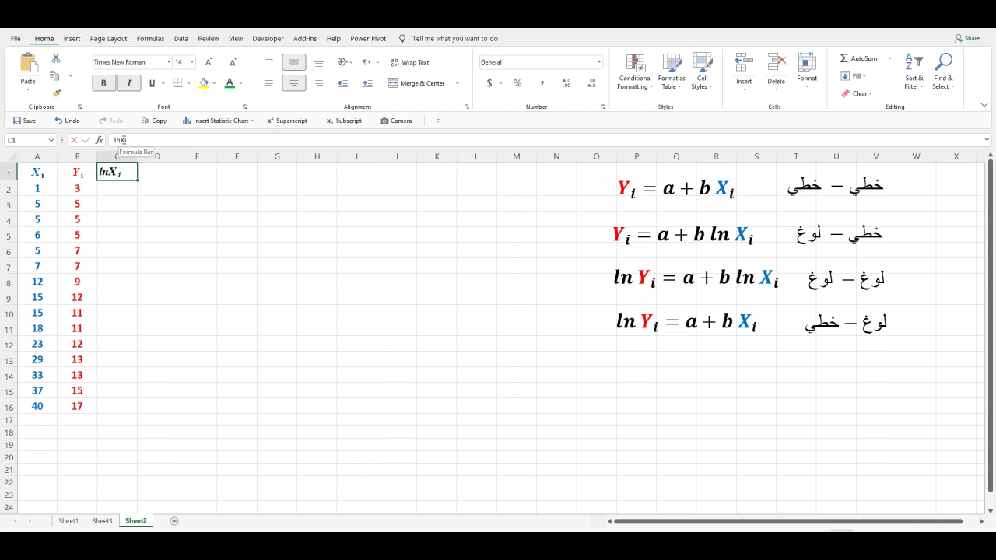
{"action": "left_click", "coordinate": [241, 84]}
{"action": "left_click", "coordinate": [286, 178]}
{"action": "left_click", "coordinate": [277, 246]}
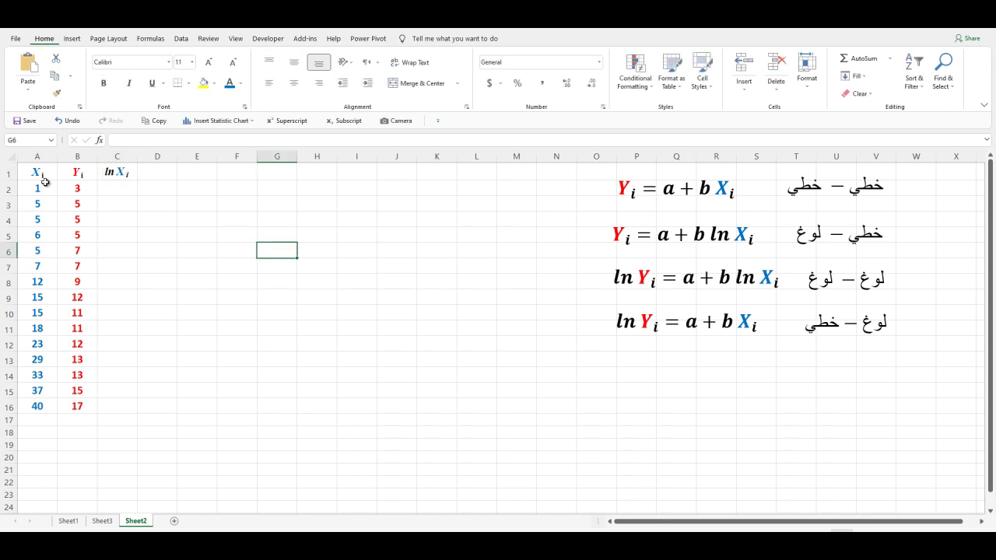
- Enter the formula =LN(A2) in cell C2 to compute the natural logarithm of the first X value
{"action": "left_click", "coordinate": [119, 189]}
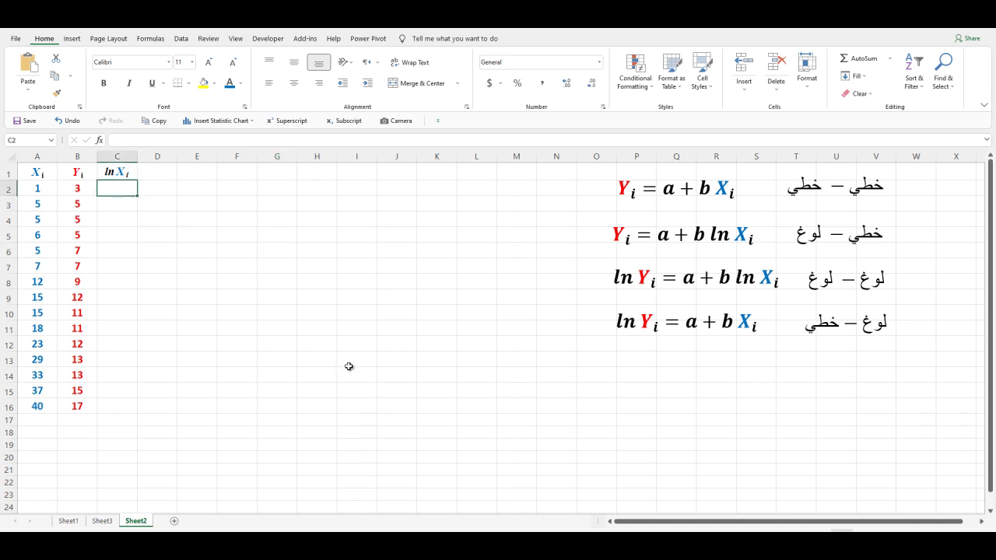
{"action": "type", "text": "="}
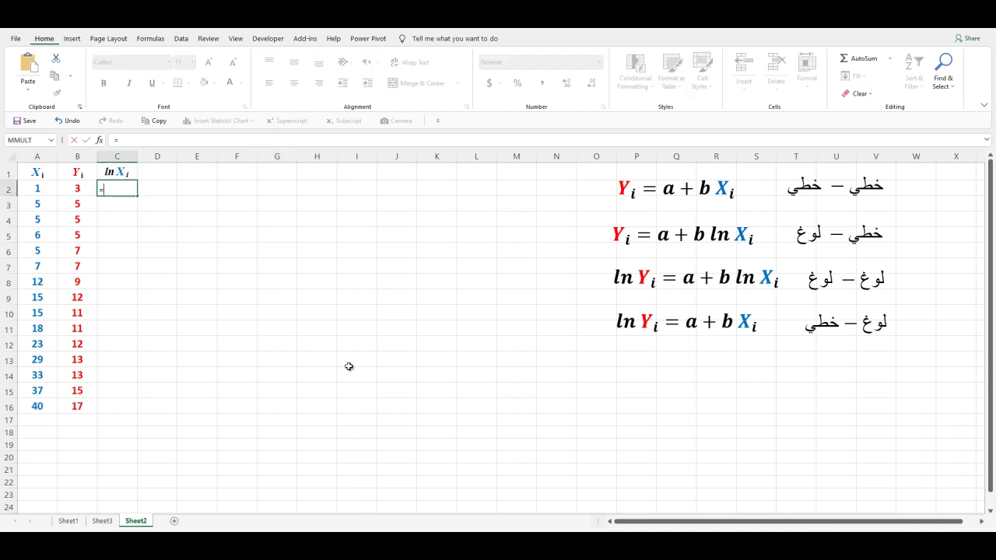
{"action": "type", "text": "ln"}
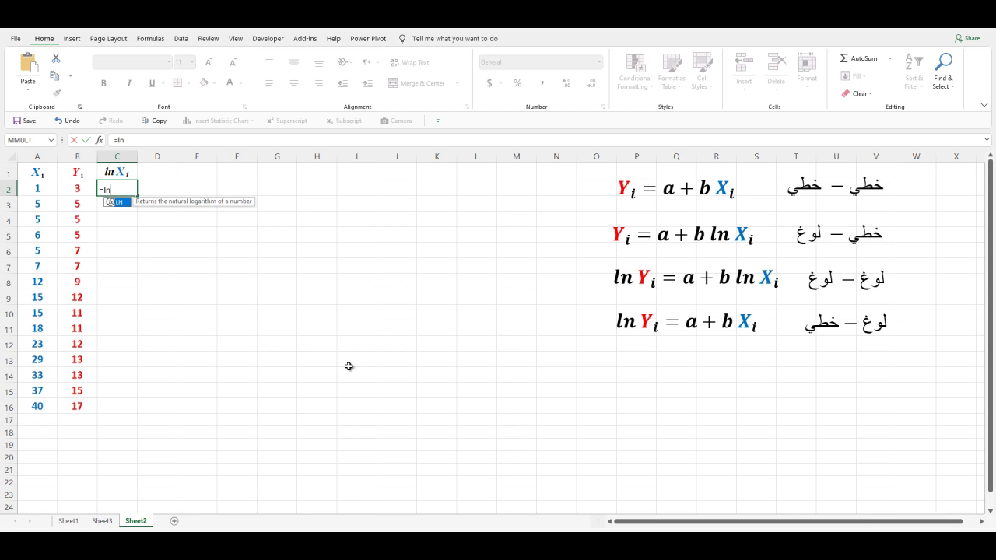
{"action": "type", "text": "("}
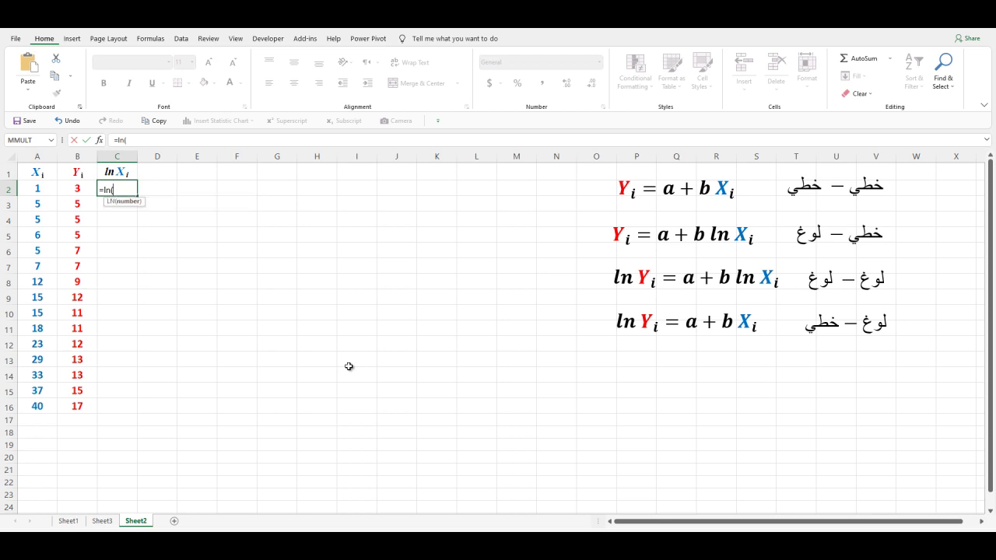
{"action": "left_click", "coordinate": [49, 191]}
{"action": "type", "text": ")"}
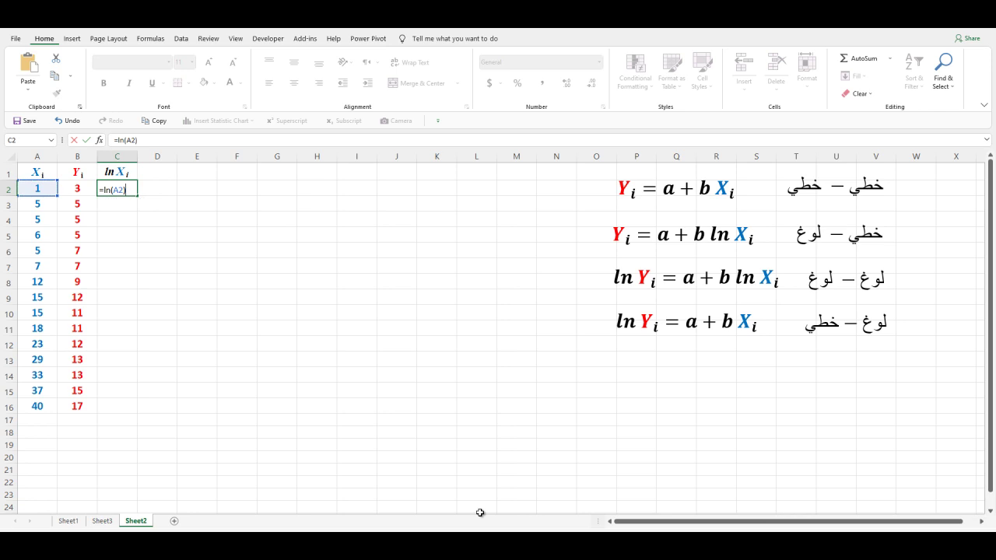
{"action": "key", "text": "Return"}
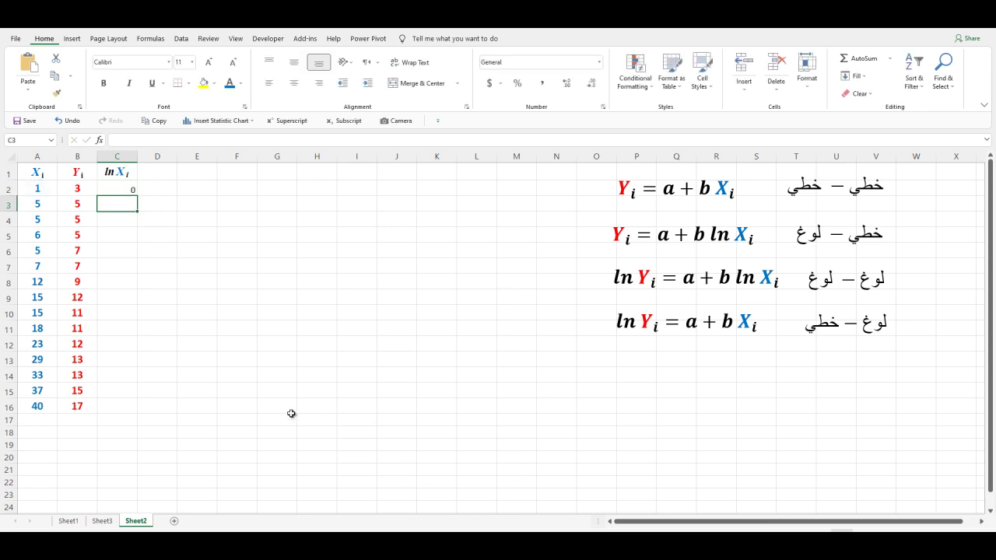
- Centre cell C2 horizontally and vertically and fill its logarithm formula down to C16
{"action": "left_click", "coordinate": [126, 188]}
{"action": "left_click", "coordinate": [294, 82]}
{"action": "left_click", "coordinate": [294, 62]}
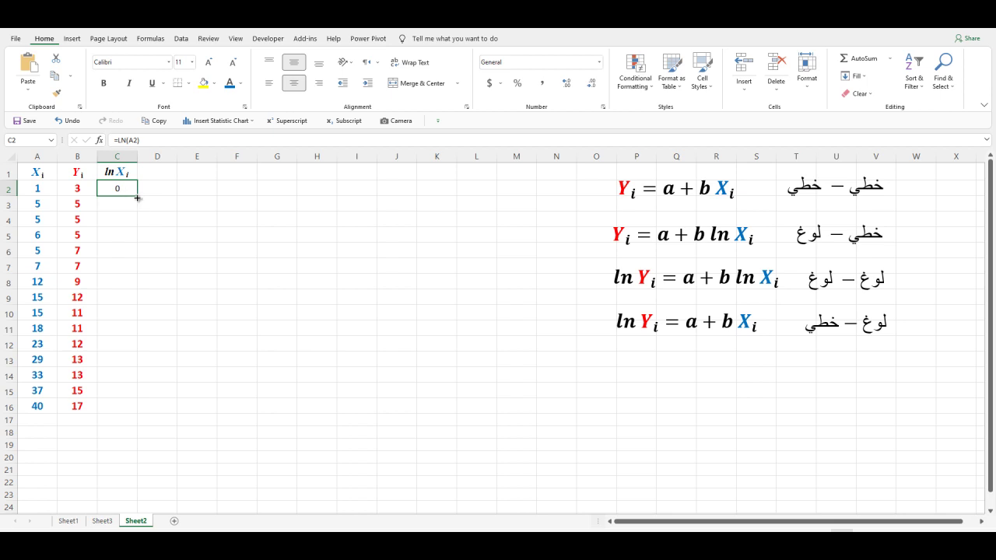
{"action": "left_click_drag", "start_coordinate": [137, 198], "coordinate": [141, 413]}
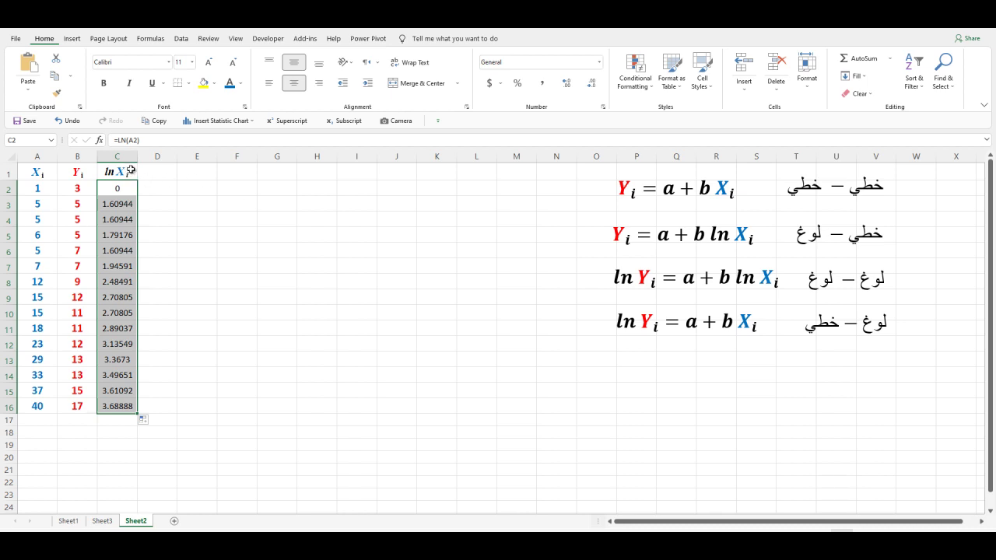
- Run a Data Analysis regression with Y range B1:B16 and X range C1:C16, including labels, output to a new worksheet
{"action": "left_click", "coordinate": [181, 39]}
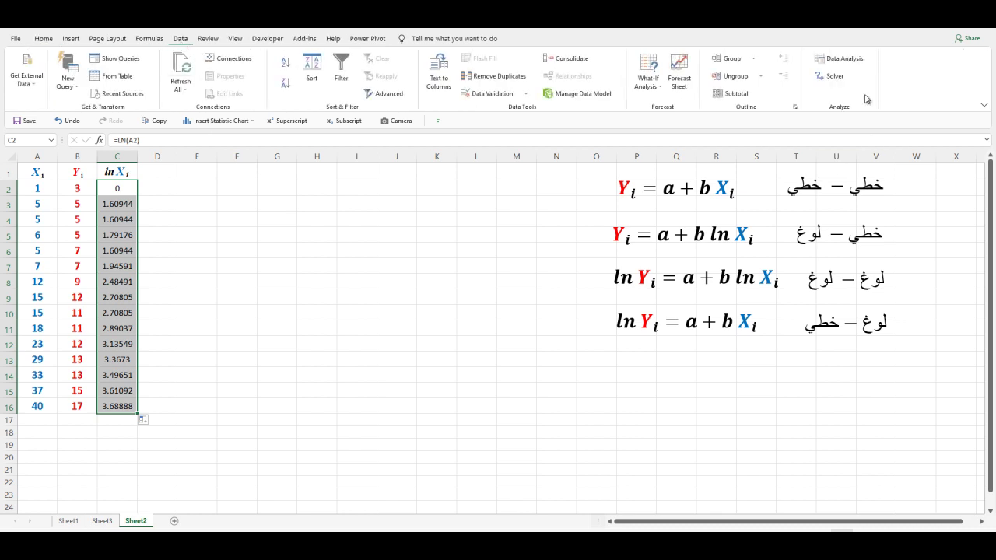
{"action": "left_click", "coordinate": [857, 67]}
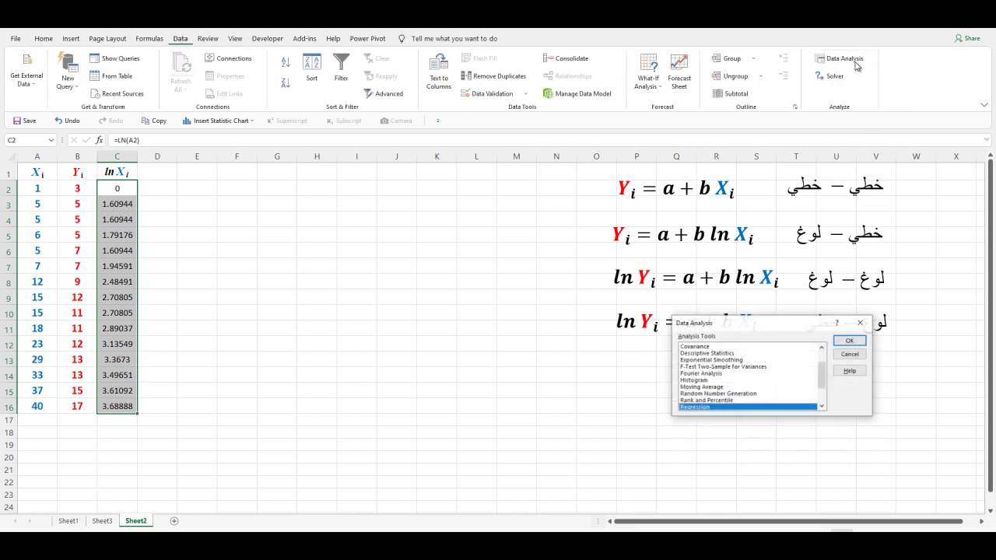
{"action": "left_click", "coordinate": [849, 341]}
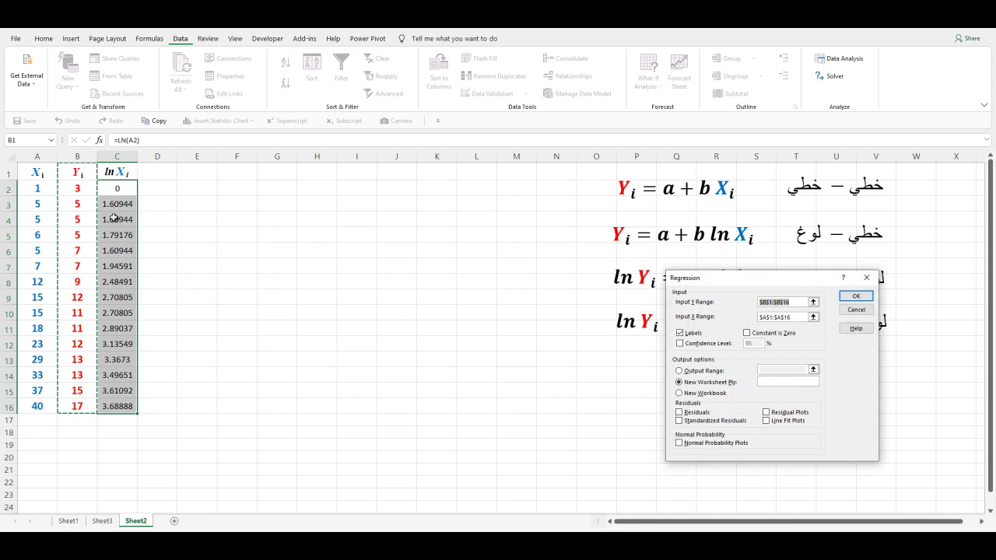
{"action": "left_click_drag", "start_coordinate": [789, 302], "coordinate": [764, 304]}
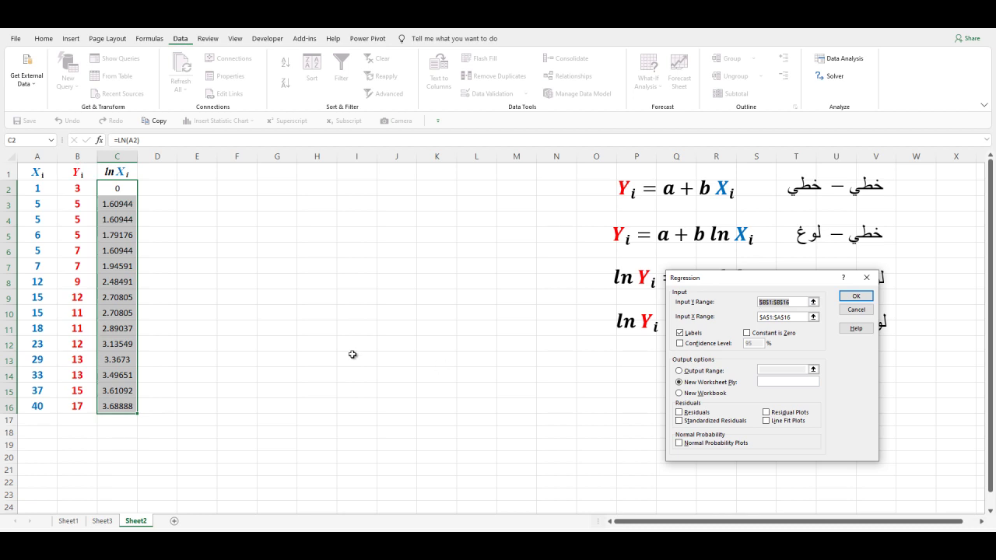
{"action": "left_click_drag", "start_coordinate": [78, 173], "coordinate": [93, 408]}
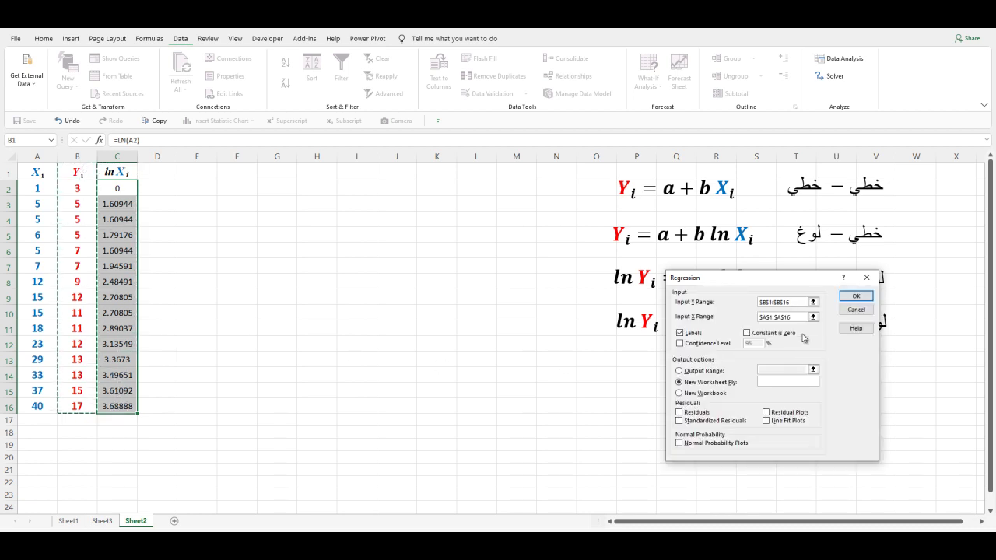
{"action": "left_click_drag", "start_coordinate": [801, 318], "coordinate": [759, 319]}
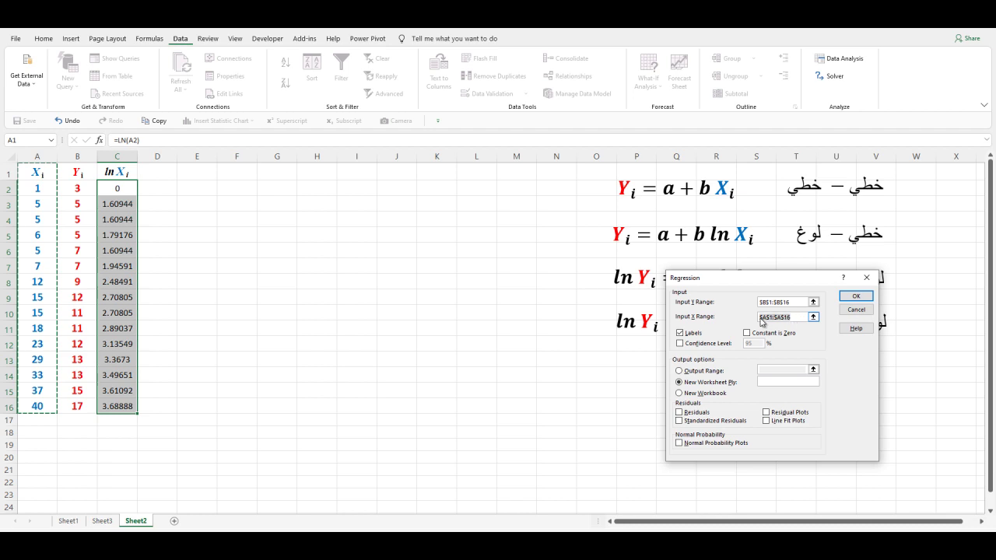
{"action": "left_click_drag", "start_coordinate": [112, 174], "coordinate": [118, 406]}
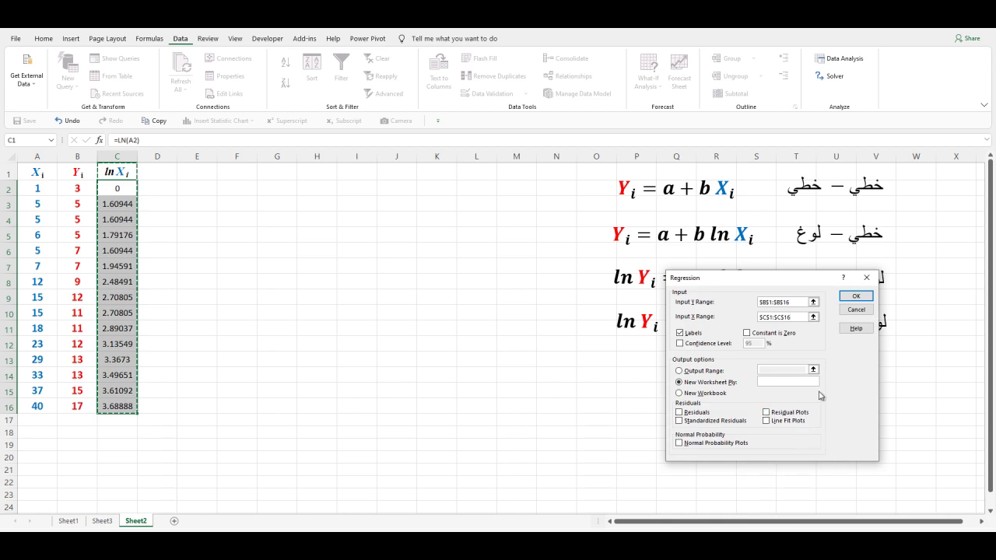
{"action": "left_click", "coordinate": [855, 296]}
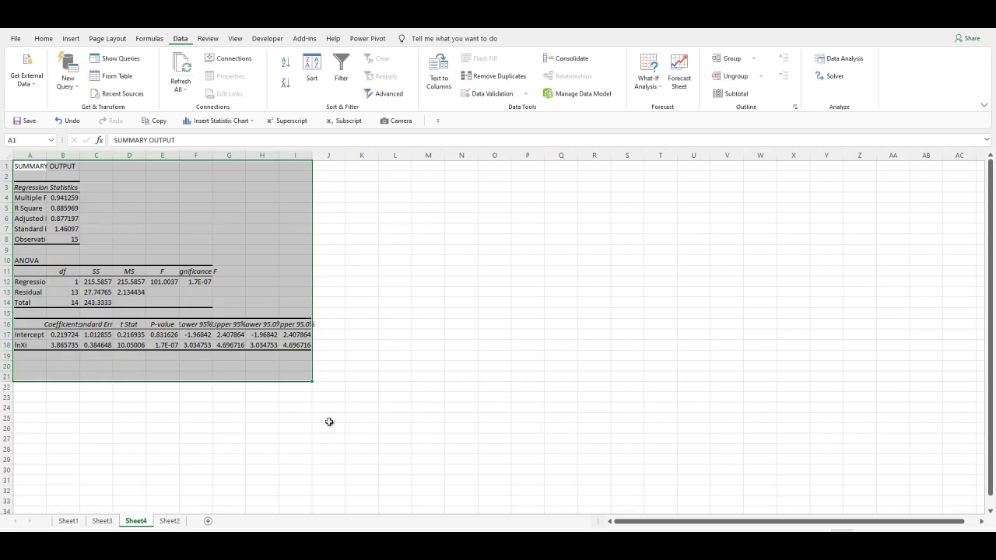
- Autofit the widths of columns B to E in the new regression output sheet
{"action": "double_click", "coordinate": [79, 155]}
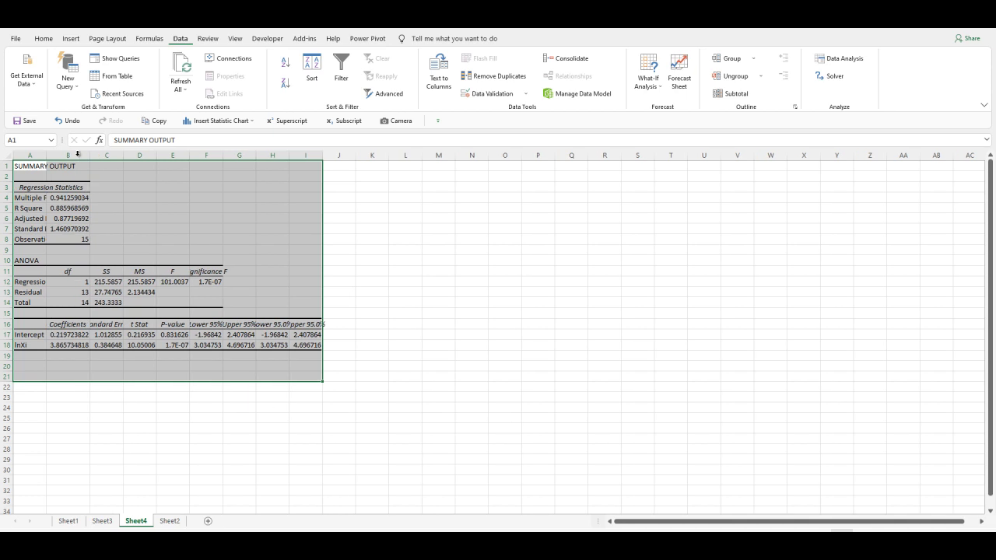
{"action": "double_click", "coordinate": [123, 155]}
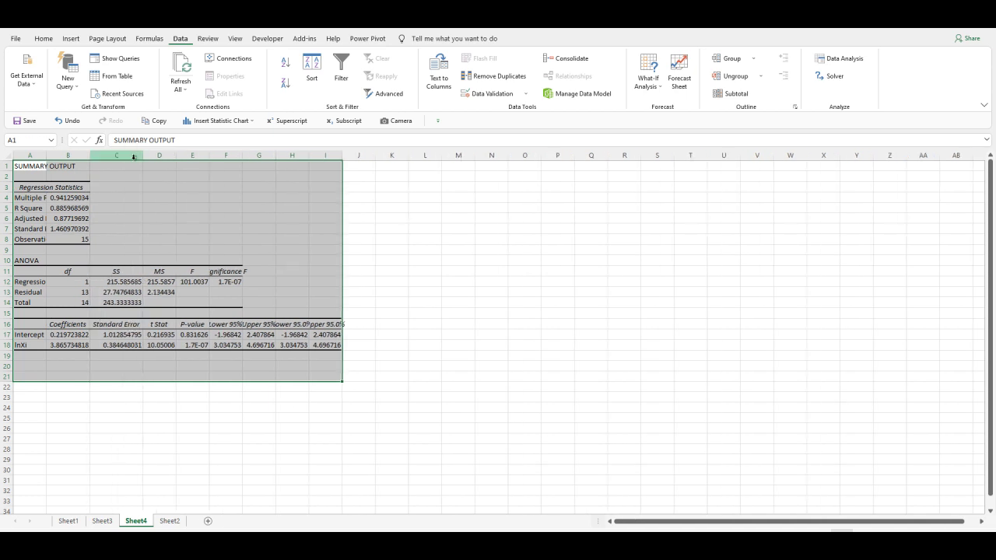
{"action": "double_click", "coordinate": [176, 154]}
{"action": "double_click", "coordinate": [218, 155]}
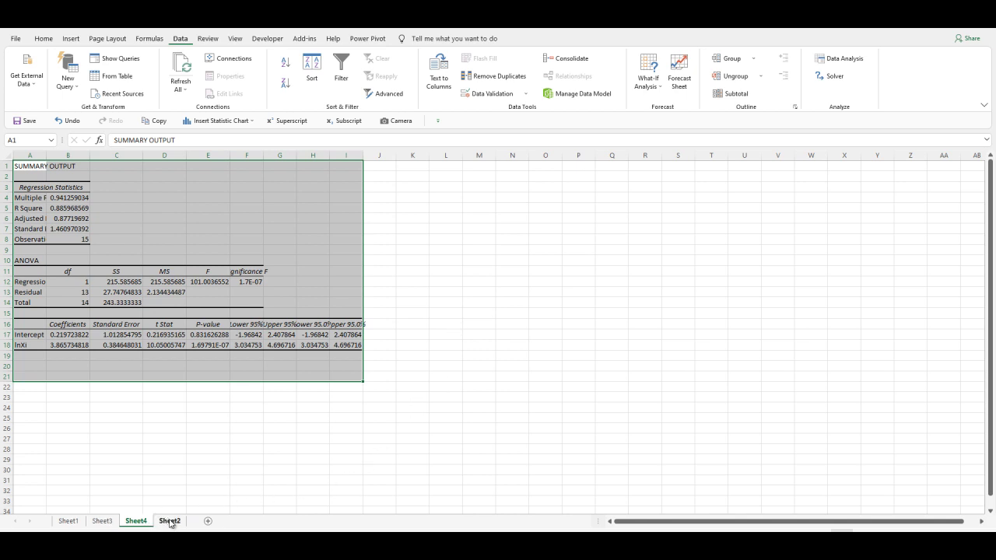
- Copy the Yi = a + b ln Xi equation box from Sheet2 and paste it at cell R5 on Sheet4
{"action": "left_click", "coordinate": [170, 521]}
{"action": "left_click", "coordinate": [730, 243]}
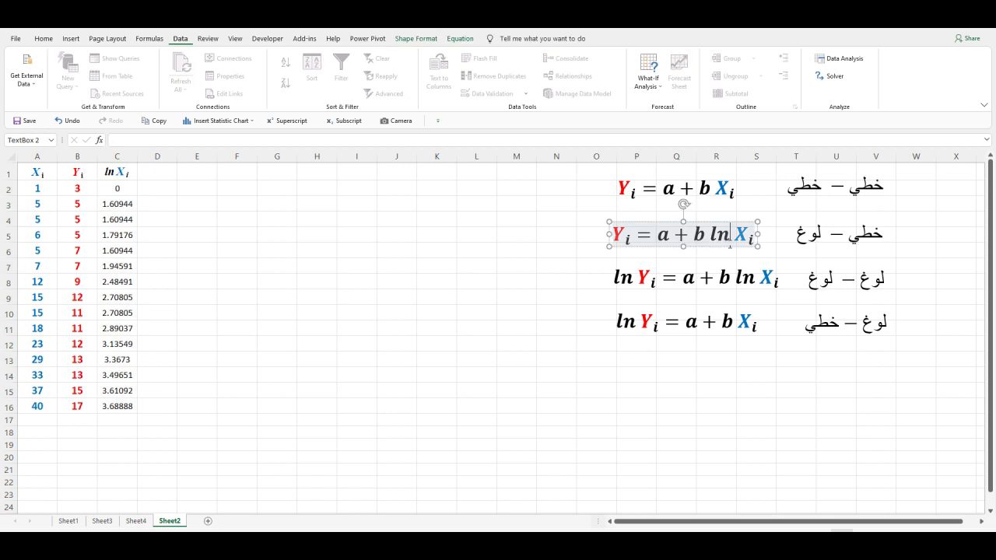
{"action": "left_click", "coordinate": [726, 247]}
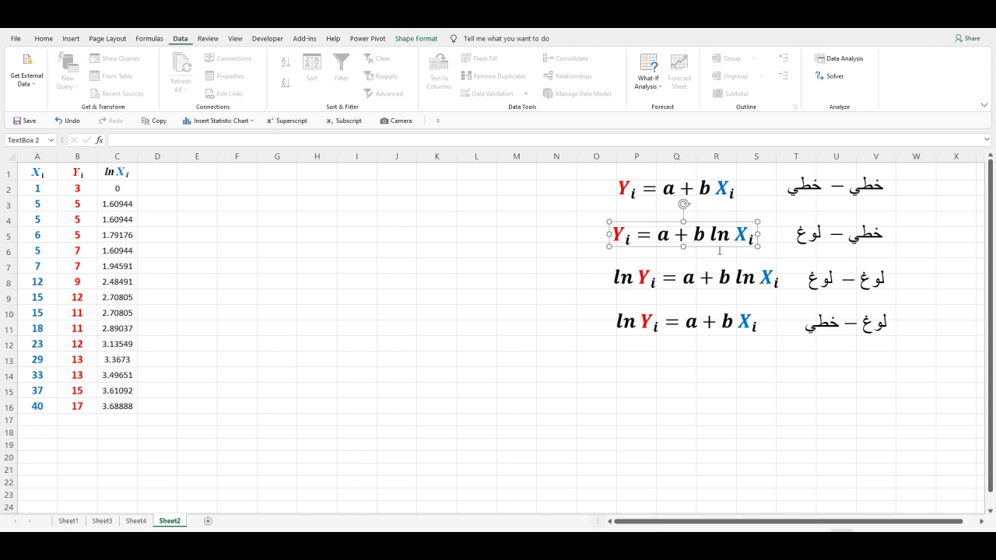
{"action": "left_click", "coordinate": [137, 521]}
{"action": "left_click", "coordinate": [634, 208]}
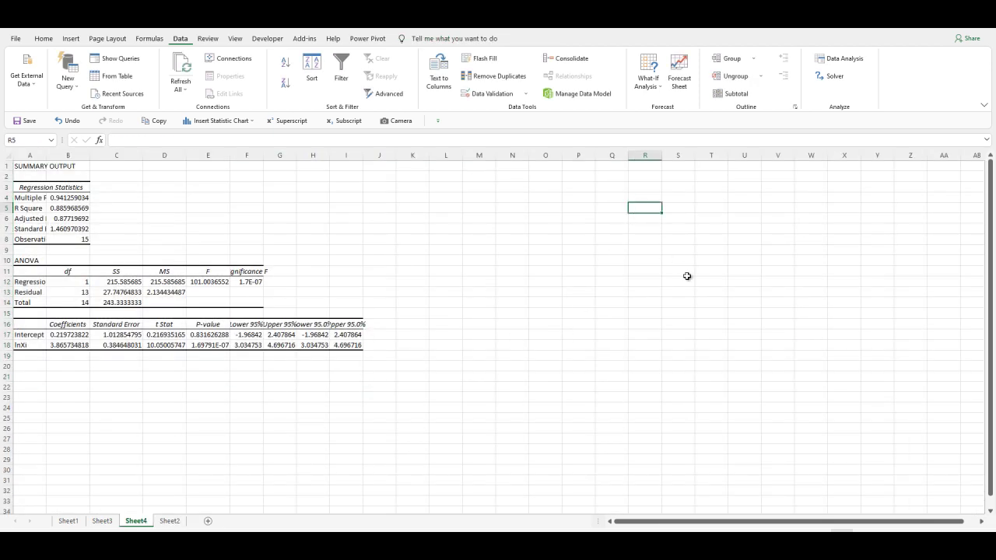
{"action": "key", "text": "ctrl+v"}
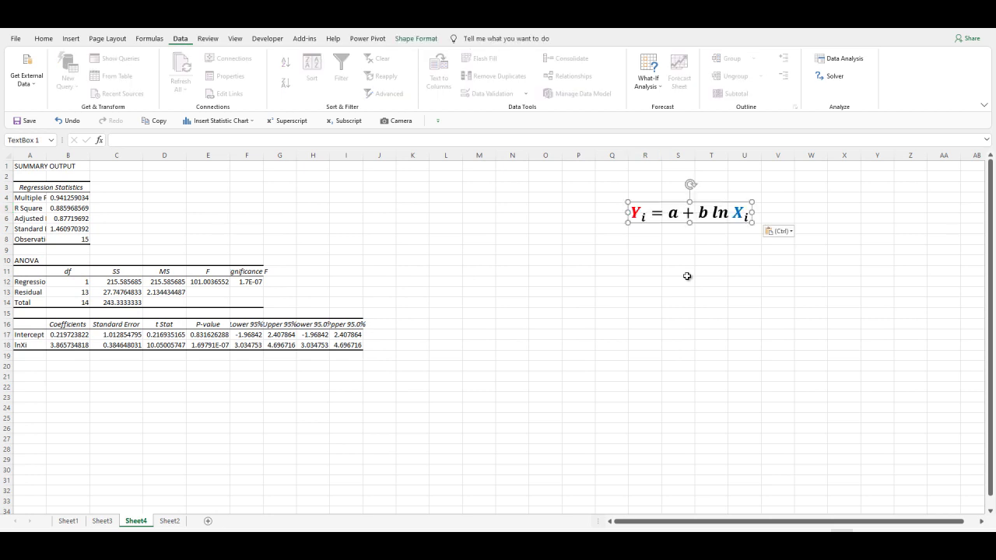
- Replace the intercept a with 0.2197 in the Yi = a + b ln Xi equation box on Sheet4
{"action": "double_click", "coordinate": [673, 214]}
{"action": "type", "text": "0."}
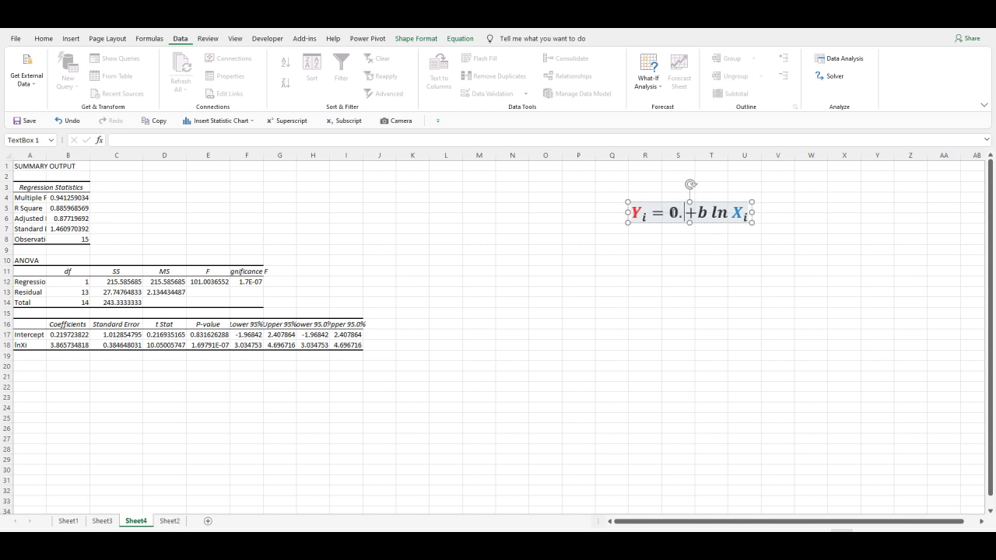
{"action": "type", "text": "21"}
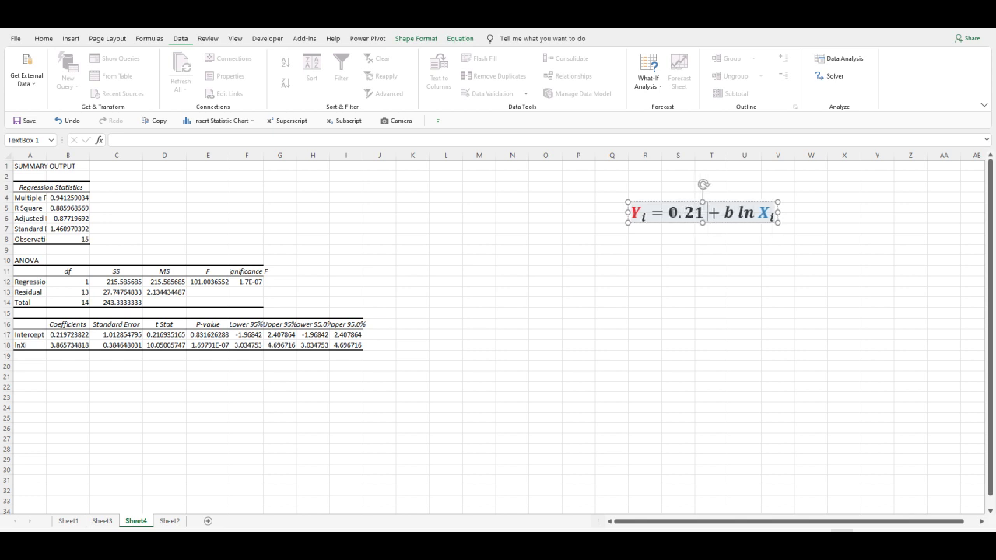
{"action": "type", "text": "97"}
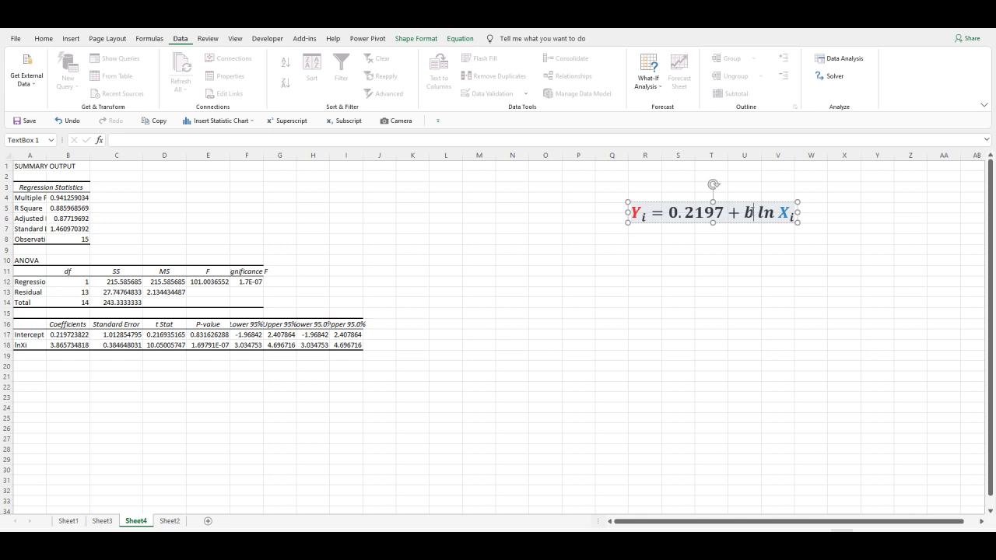
- Replace the slope b with 3.8657 in the Sheet4 equation box
{"action": "double_click", "coordinate": [749, 212]}
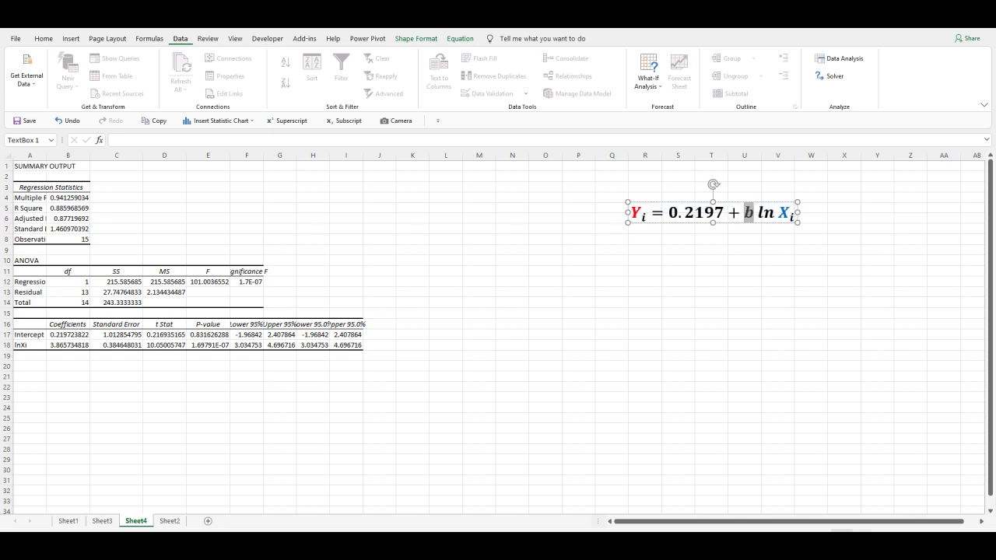
{"action": "type", "text": "3."}
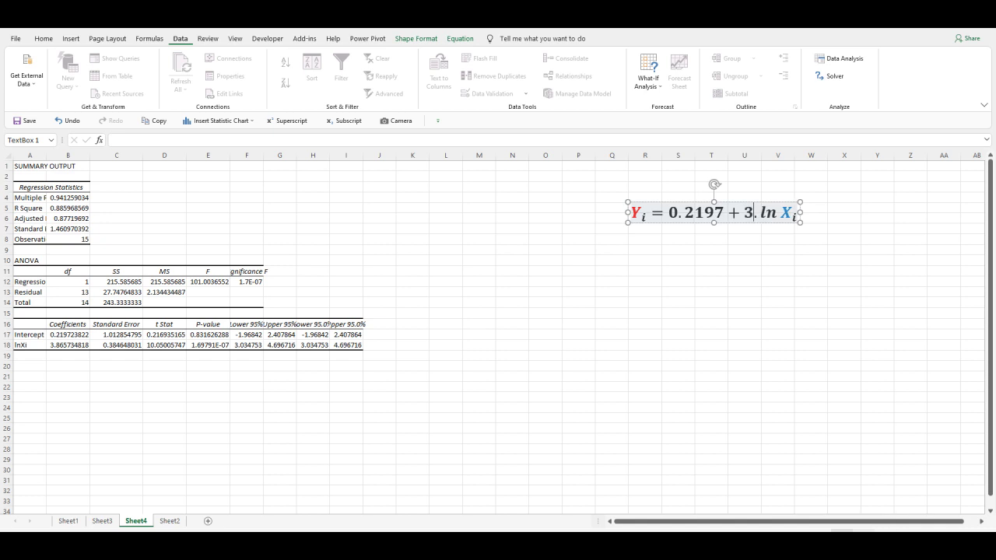
{"action": "type", "text": "8"}
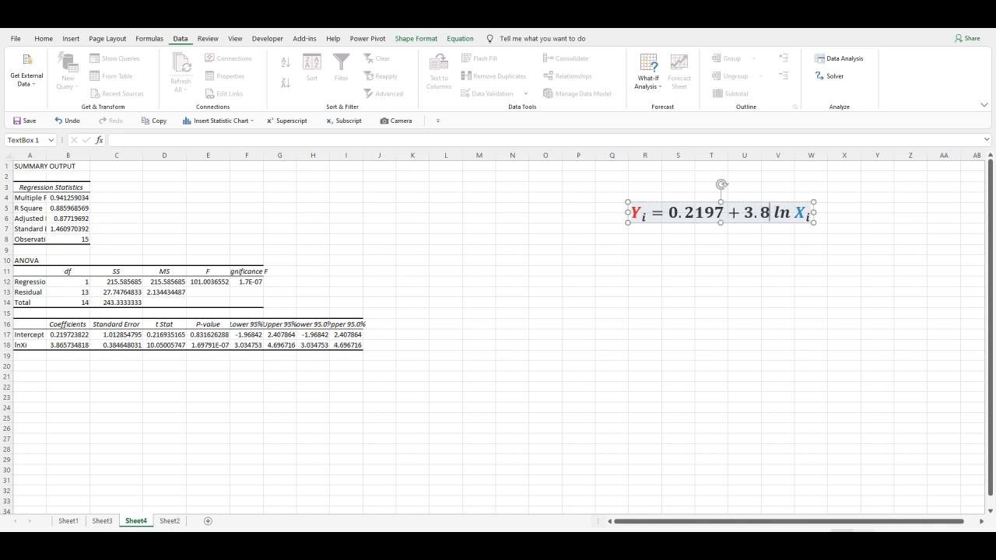
{"action": "type", "text": "6"}
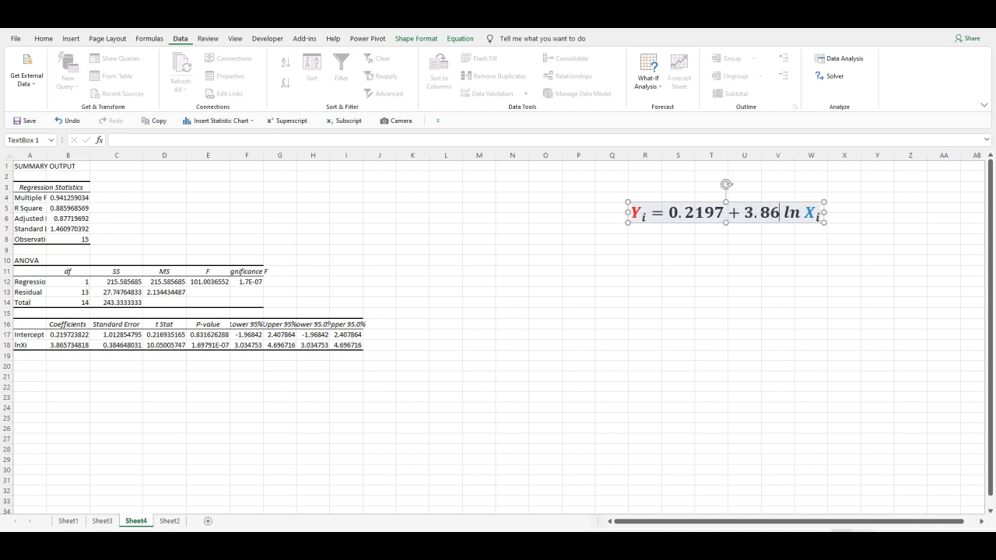
{"action": "type", "text": "5"}
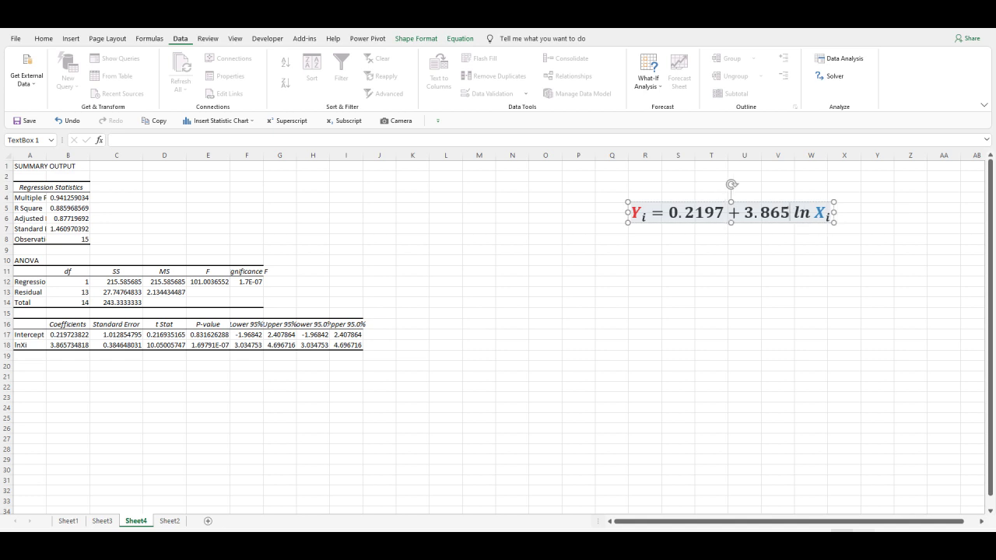
{"action": "type", "text": "7"}
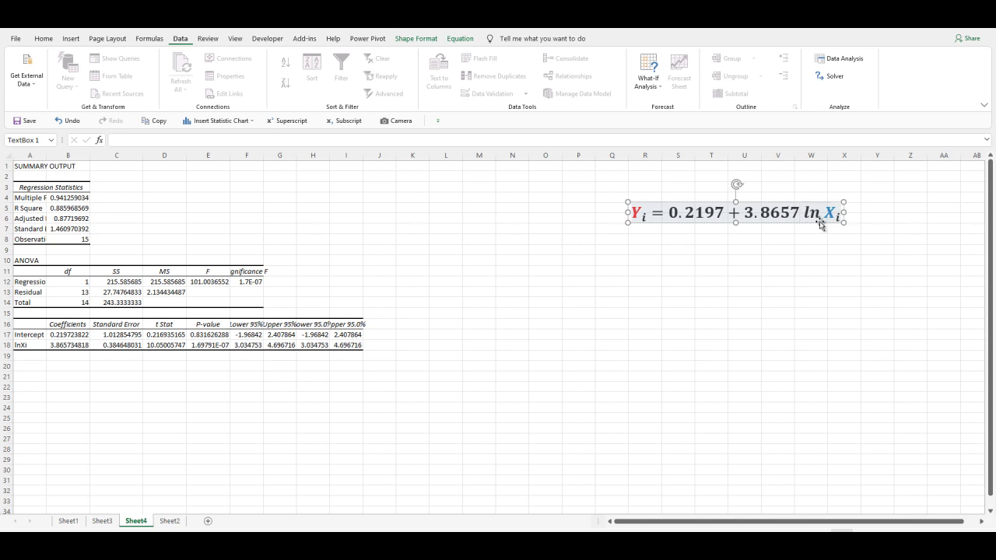
- Compare with the linear equation on Sheet3, and enter 10% in T12 and 38.657 in V12 on Sheet4
{"action": "left_click", "coordinate": [104, 521]}
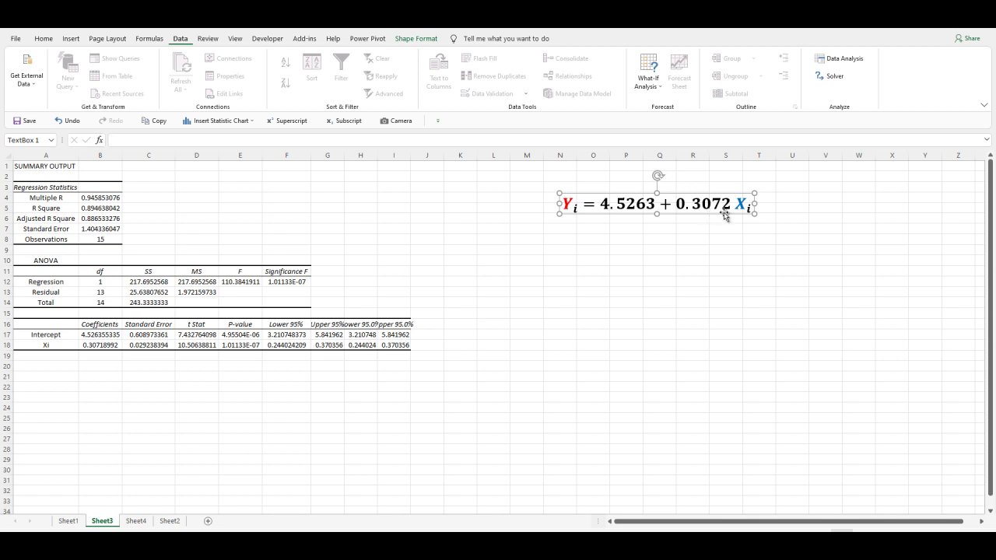
{"action": "left_click", "coordinate": [138, 521]}
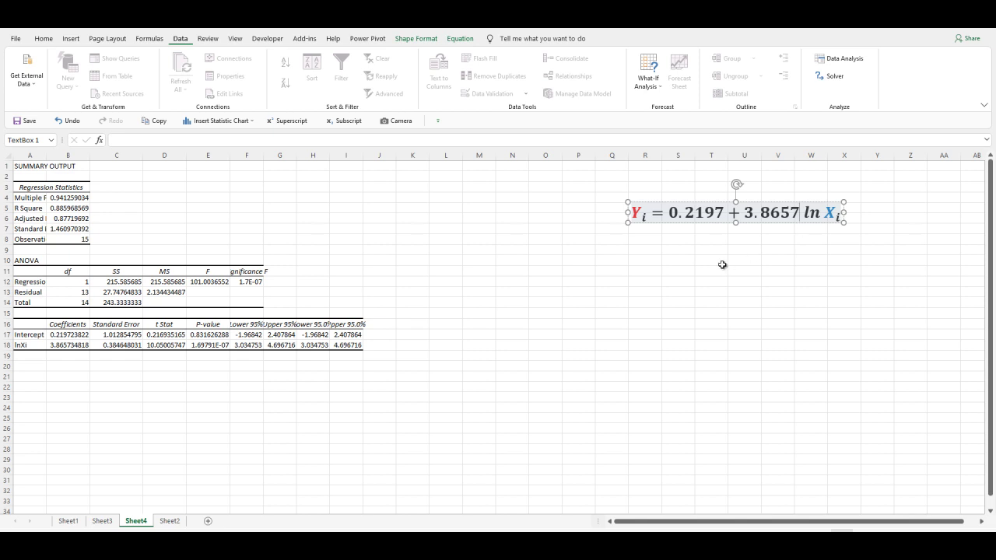
{"action": "left_click", "coordinate": [703, 281]}
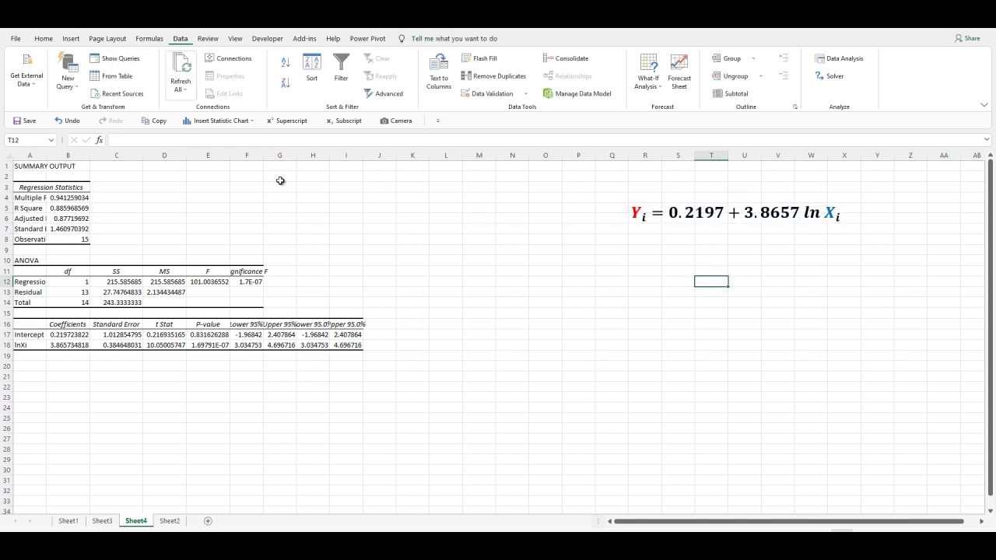
{"action": "type", "text": "10"}
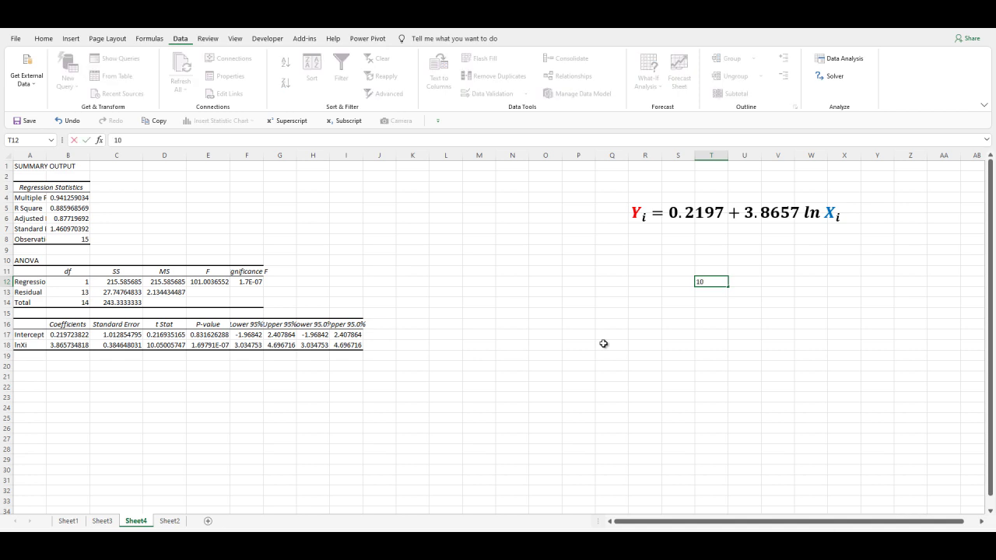
{"action": "type", "text": "%"}
{"action": "left_click", "coordinate": [772, 282]}
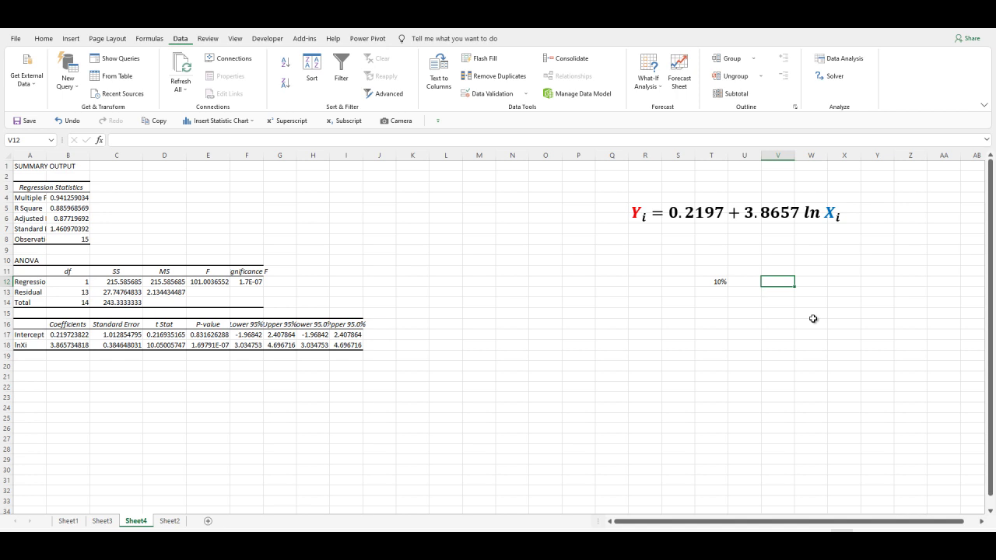
{"action": "type", "text": "38.657"}
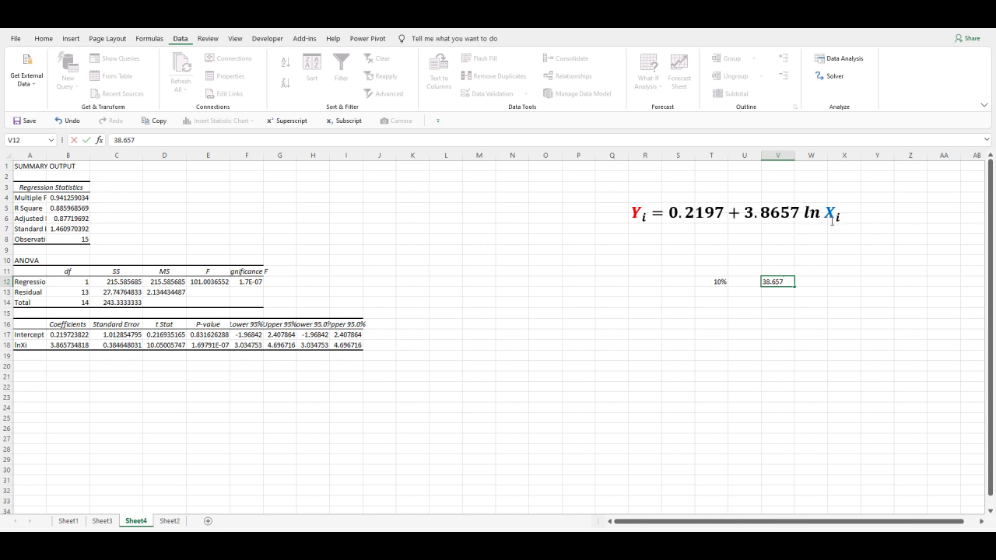
{"action": "left_click", "coordinate": [721, 281]}
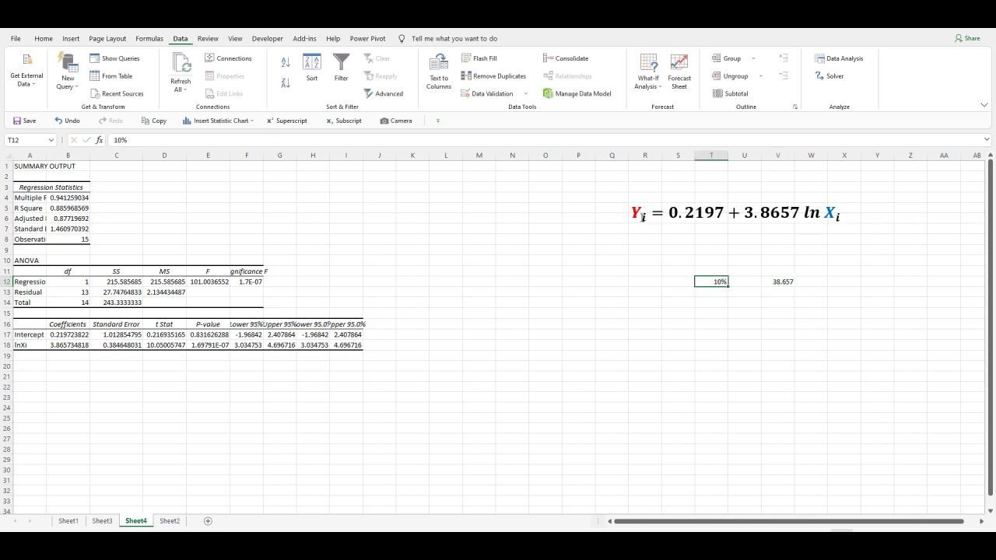
{"action": "left_click", "coordinate": [641, 214]}
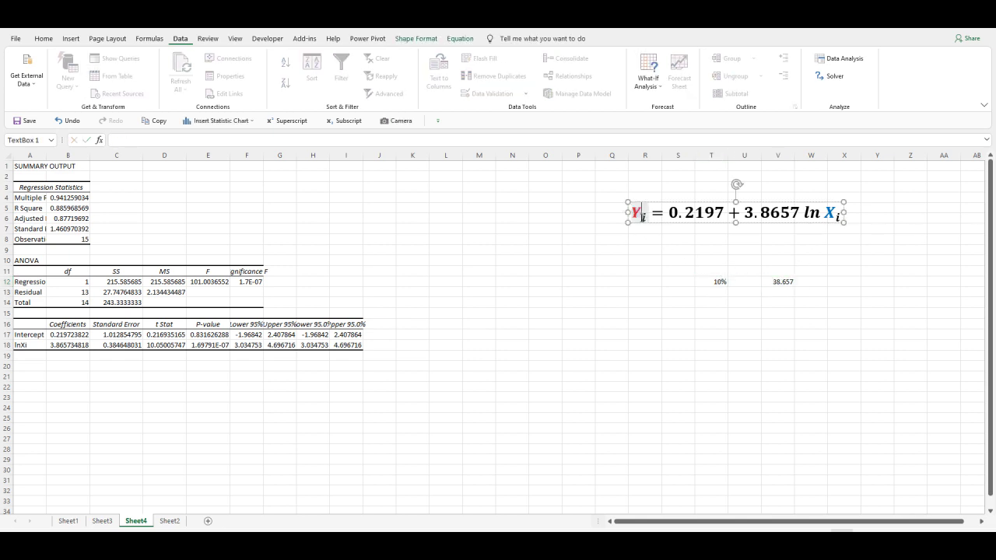
{"action": "left_click", "coordinate": [782, 283]}
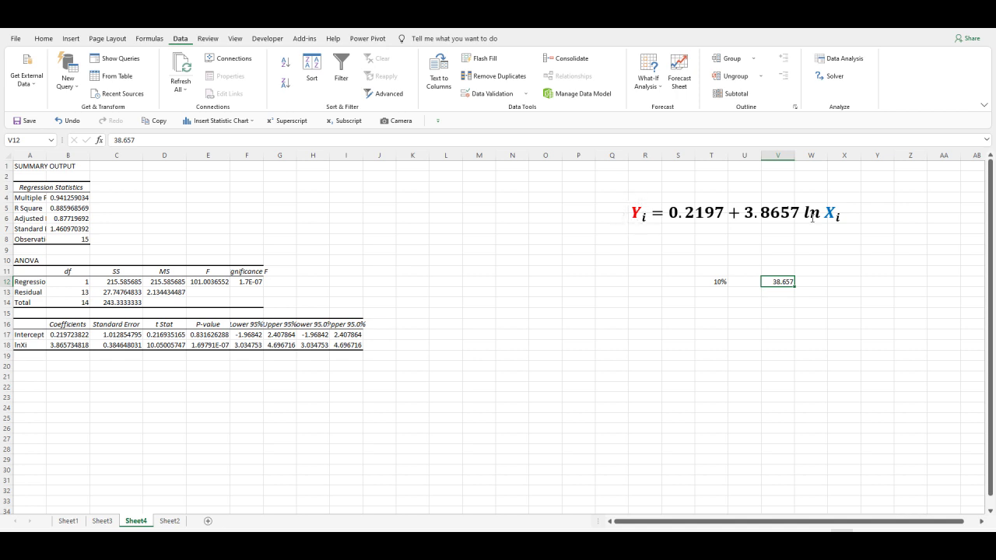
- Enter the header lnYi in cell D1 of Sheet2, with the i formatted as a subscript
{"action": "left_click", "coordinate": [170, 522]}
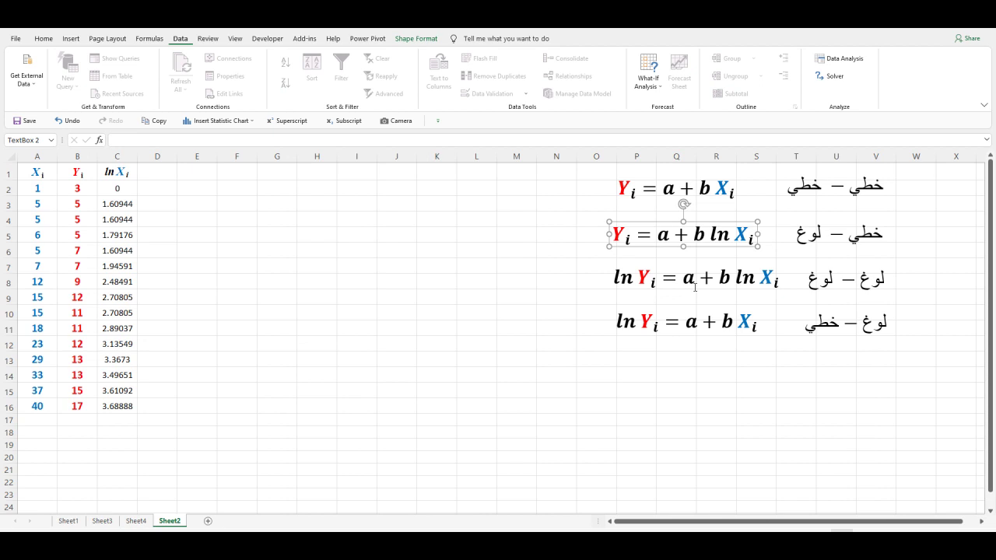
{"action": "left_click", "coordinate": [695, 287]}
{"action": "left_click", "coordinate": [692, 290]}
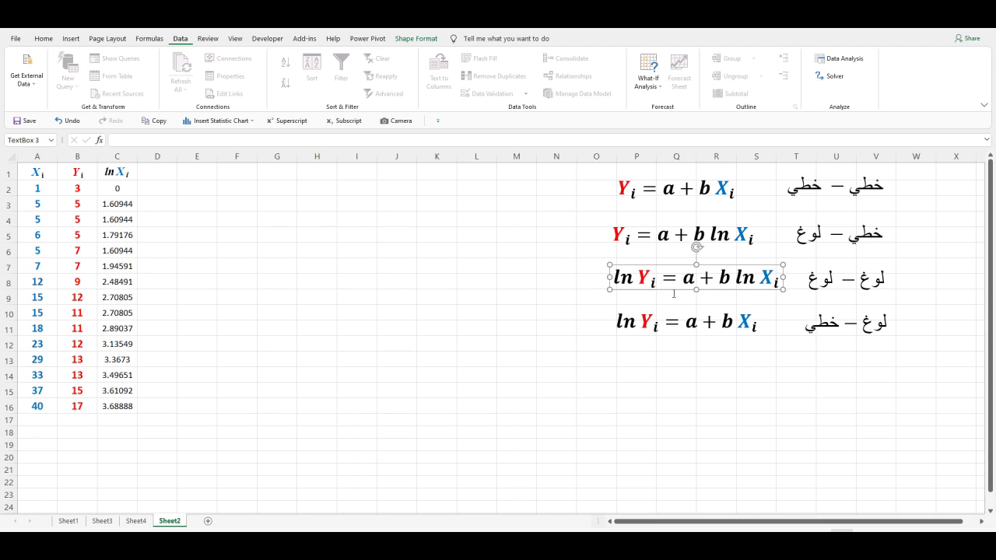
{"action": "left_click", "coordinate": [161, 175]}
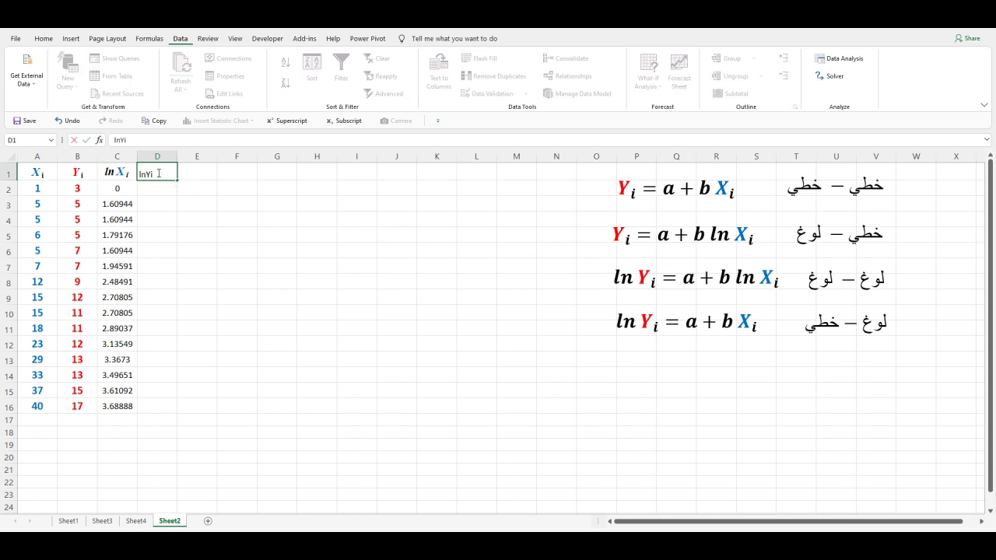
{"action": "left_click_drag", "start_coordinate": [154, 175], "coordinate": [149, 175]}
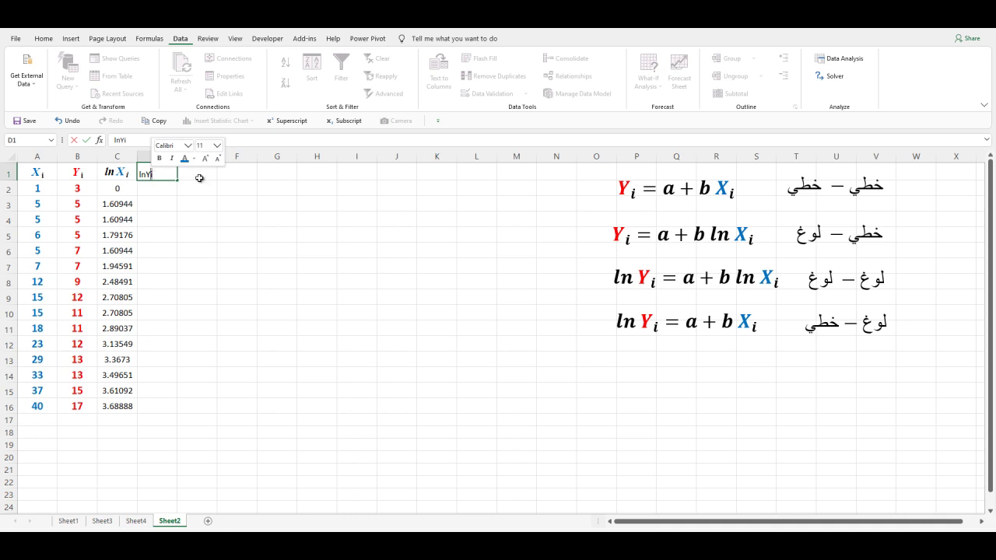
{"action": "left_click", "coordinate": [344, 121]}
{"action": "left_click", "coordinate": [277, 231]}
{"action": "left_click", "coordinate": [156, 168]}
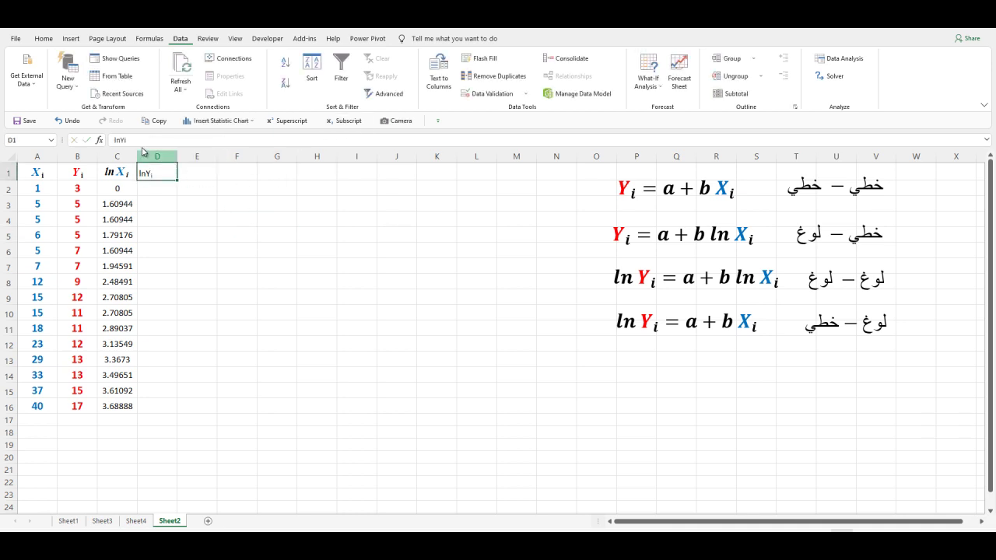
- Centre the D1 header horizontally and vertically and set its font size to 14
{"action": "left_click", "coordinate": [43, 38]}
{"action": "left_click", "coordinate": [293, 83]}
{"action": "left_click", "coordinate": [293, 62]}
{"action": "left_click", "coordinate": [213, 62]}
{"action": "left_click", "coordinate": [213, 62]}
{"action": "left_click", "coordinate": [213, 62]}
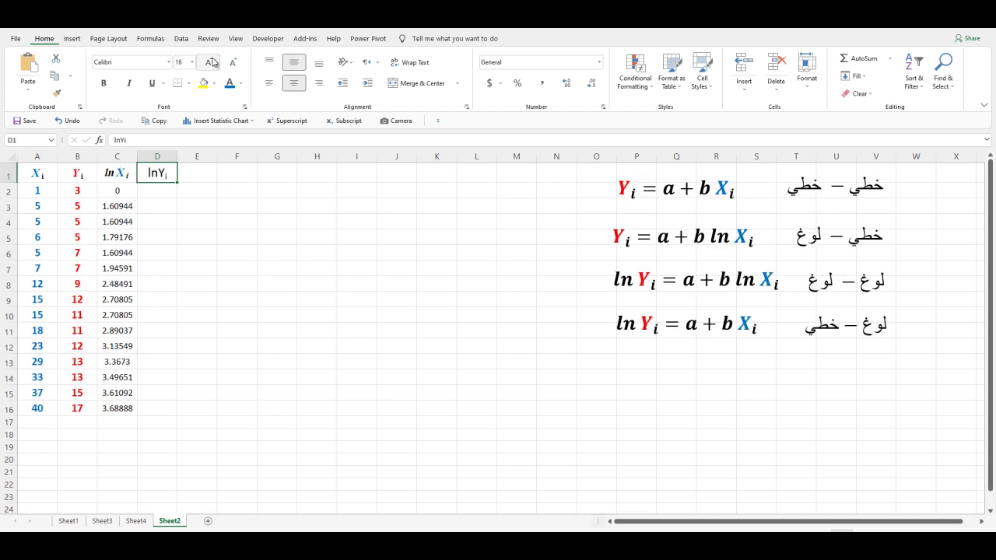
{"action": "left_click", "coordinate": [233, 62]}
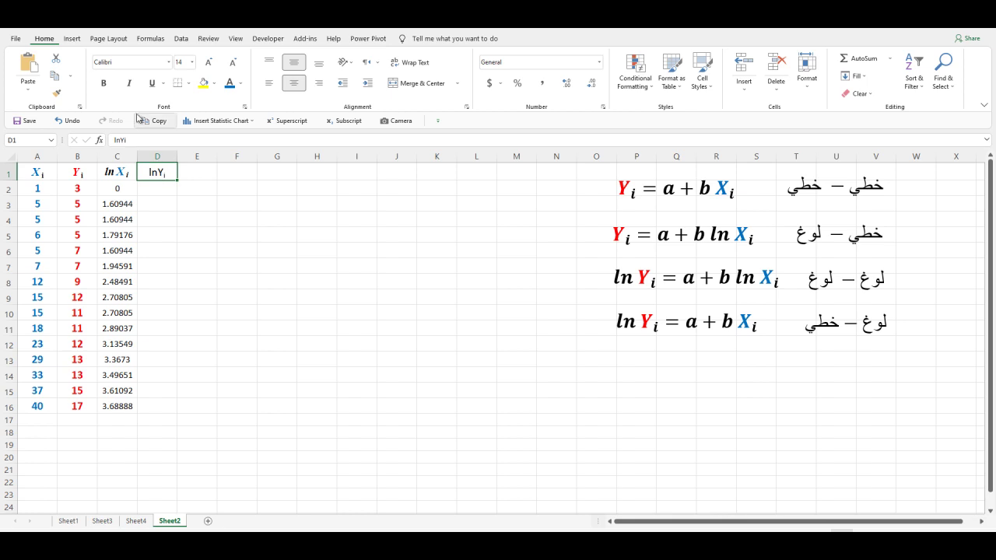
- Make the D1 header bold and italic in the Times New Roman font
{"action": "left_click", "coordinate": [131, 88]}
{"action": "left_click", "coordinate": [104, 83]}
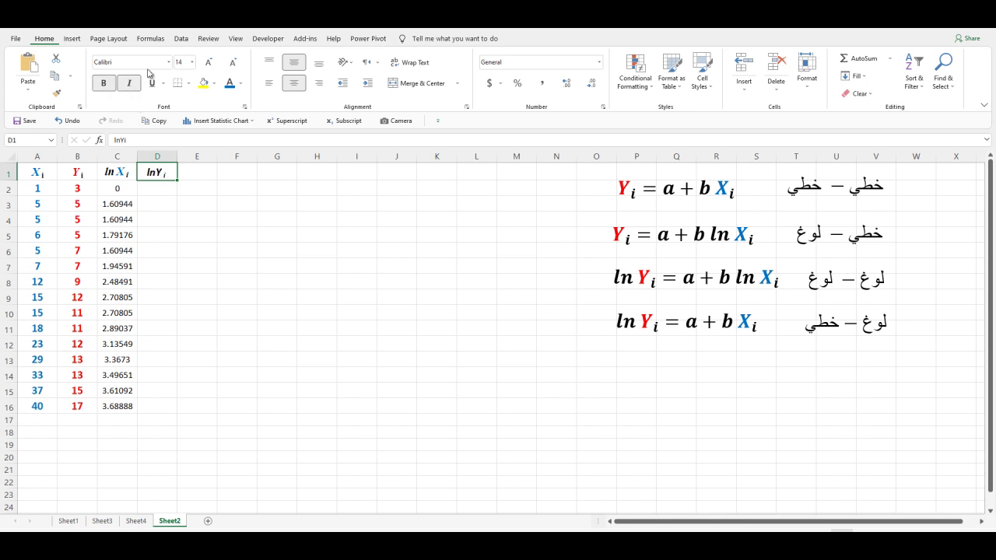
{"action": "left_click", "coordinate": [152, 62]}
{"action": "type", "text": "Ti"}
{"action": "key", "text": "Return"}
{"action": "left_click", "coordinate": [233, 234]}
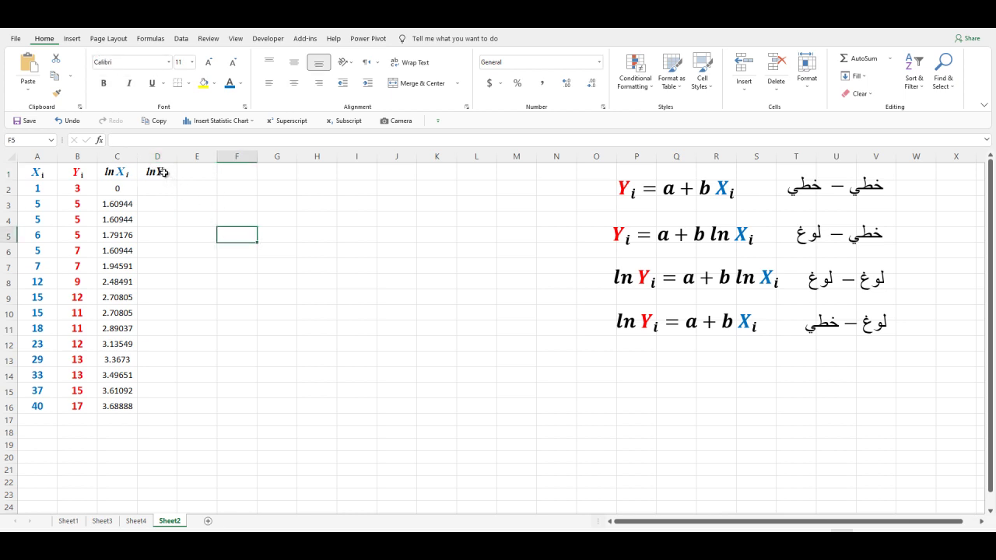
- Add a space after ln in the D1 header and colour its Yi part red
{"action": "left_click", "coordinate": [165, 173]}
{"action": "left_click", "coordinate": [124, 141]}
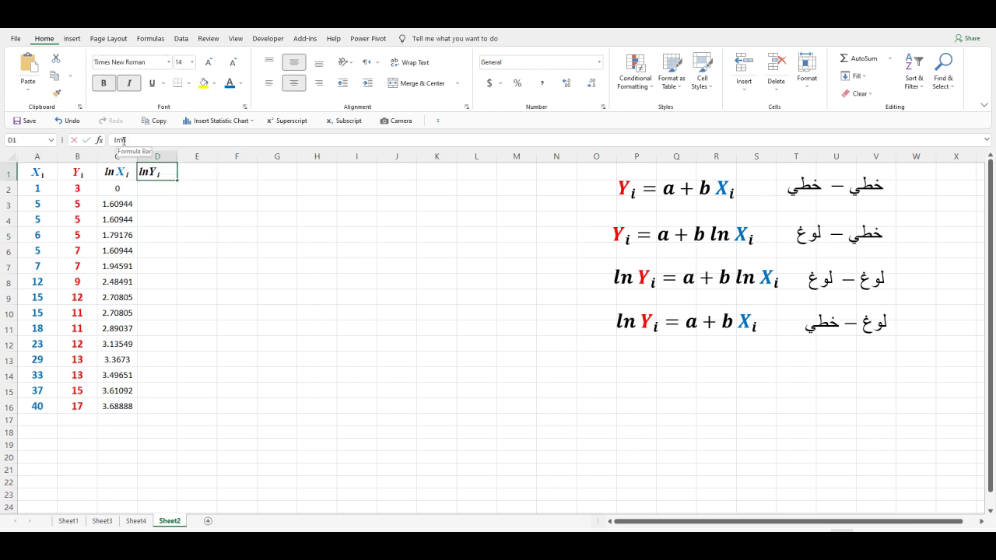
{"action": "left_click", "coordinate": [241, 83]}
{"action": "left_click", "coordinate": [238, 179]}
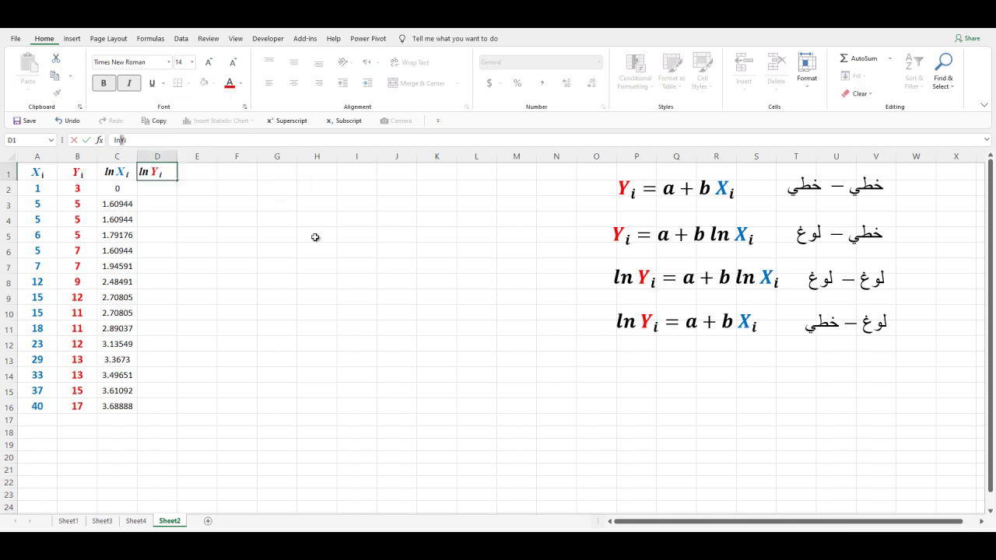
{"action": "left_click", "coordinate": [321, 248]}
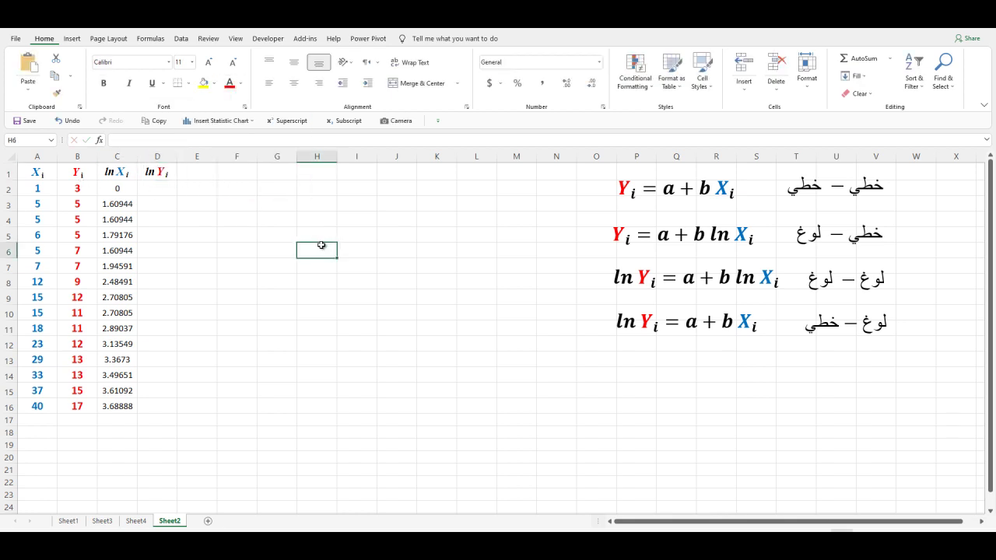
- Enter the formula =LN(B2) in cell D2 to compute the natural logarithm of the first Yi value
{"action": "left_click", "coordinate": [163, 190]}
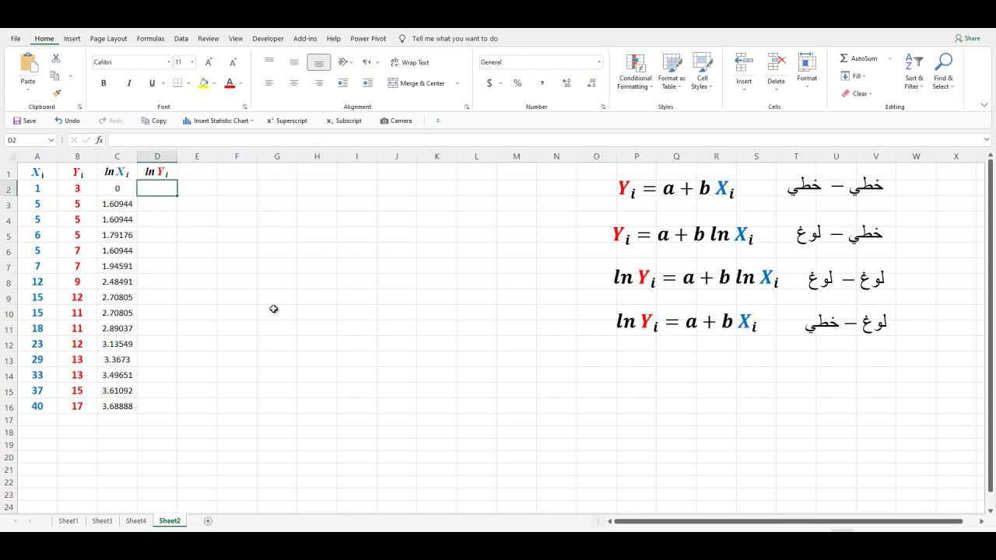
{"action": "type", "text": "=ln"}
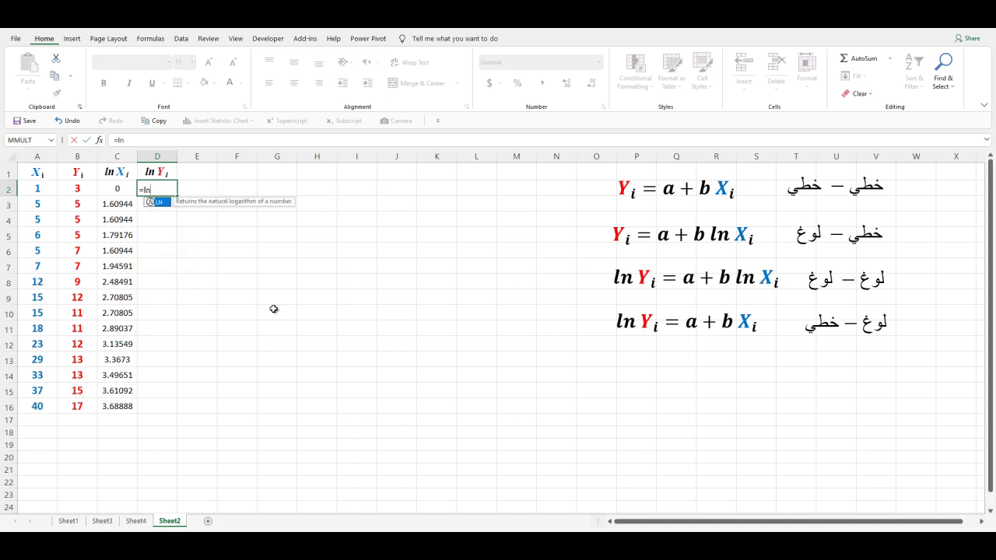
{"action": "type", "text": "("}
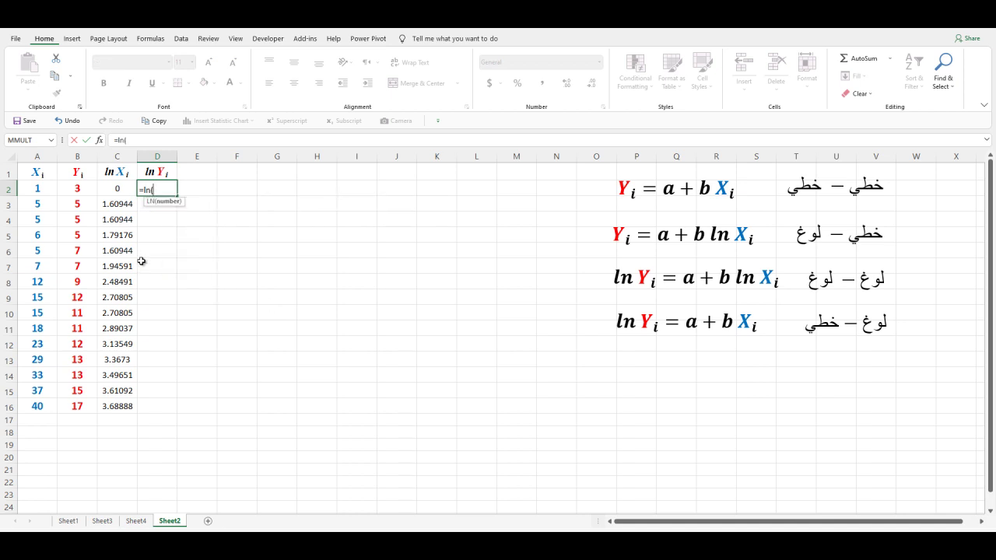
{"action": "left_click", "coordinate": [82, 189]}
{"action": "type", "text": ")"}
{"action": "key", "text": "Return"}
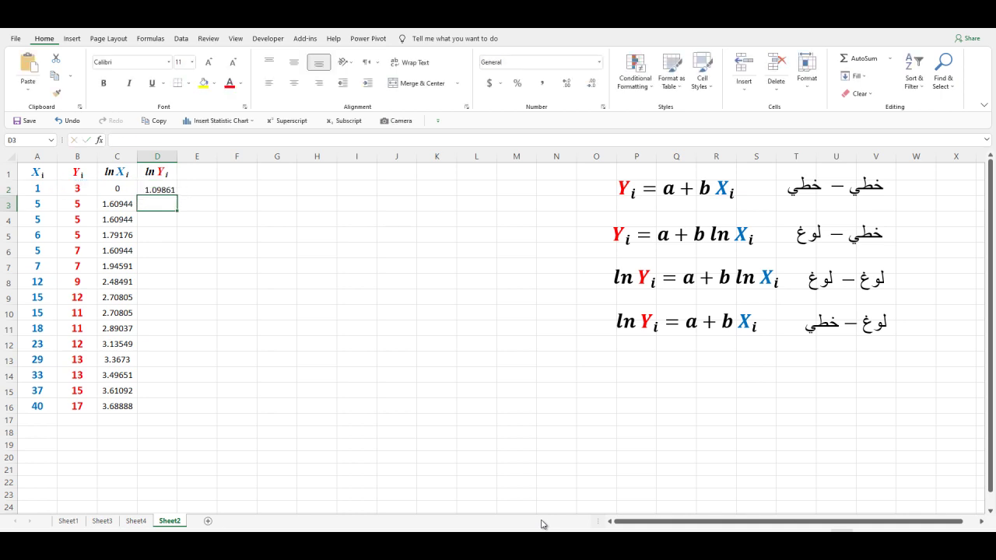
{"action": "left_click", "coordinate": [163, 187]}
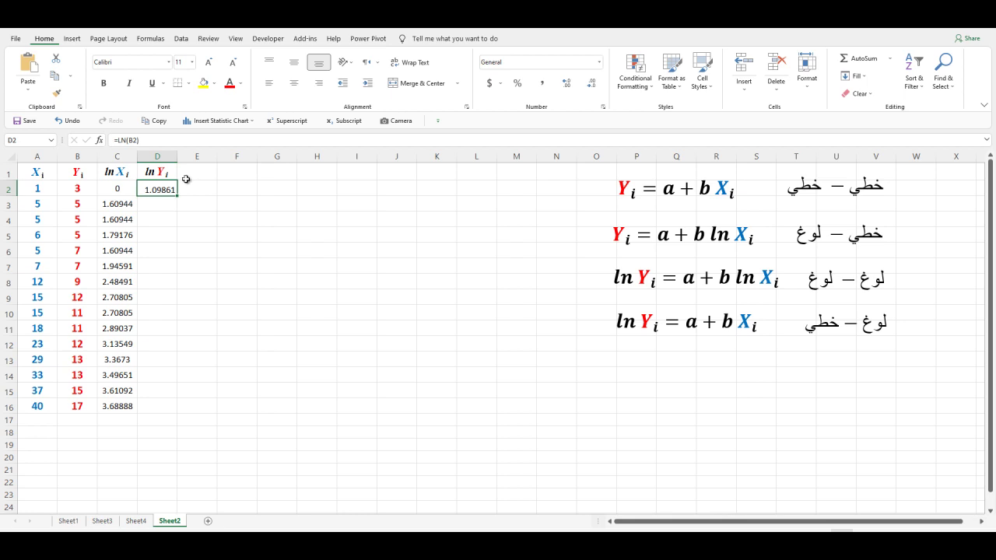
- Centre cell D2 horizontally and vertically, and fill its LN formula down through D16
{"action": "left_click", "coordinate": [295, 84]}
{"action": "left_click", "coordinate": [294, 62]}
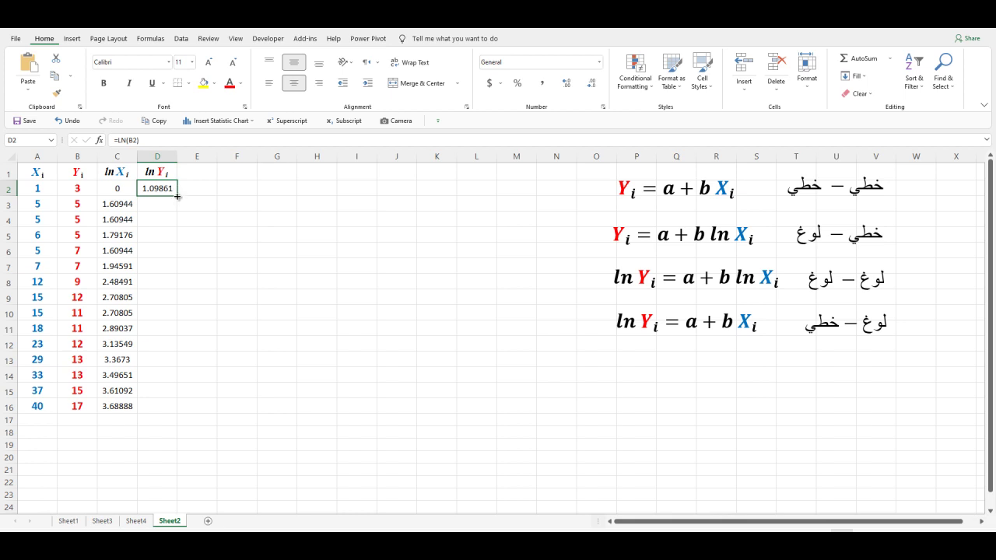
{"action": "left_click_drag", "start_coordinate": [178, 197], "coordinate": [165, 407]}
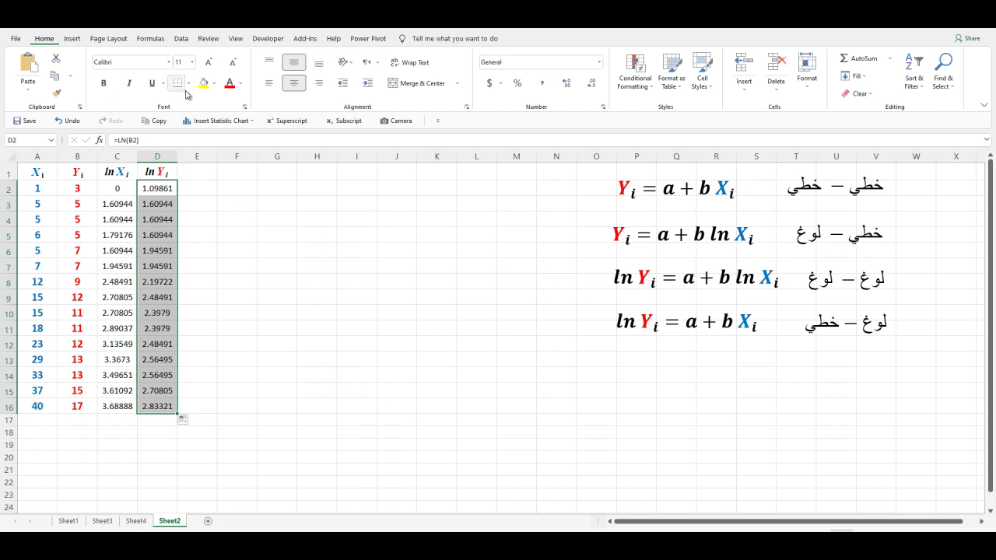
{"action": "left_click", "coordinate": [356, 281]}
- Open the Regression analysis tool and set its Y range to the ln Yi data in $D$1:$D$16
{"action": "left_click", "coordinate": [182, 39]}
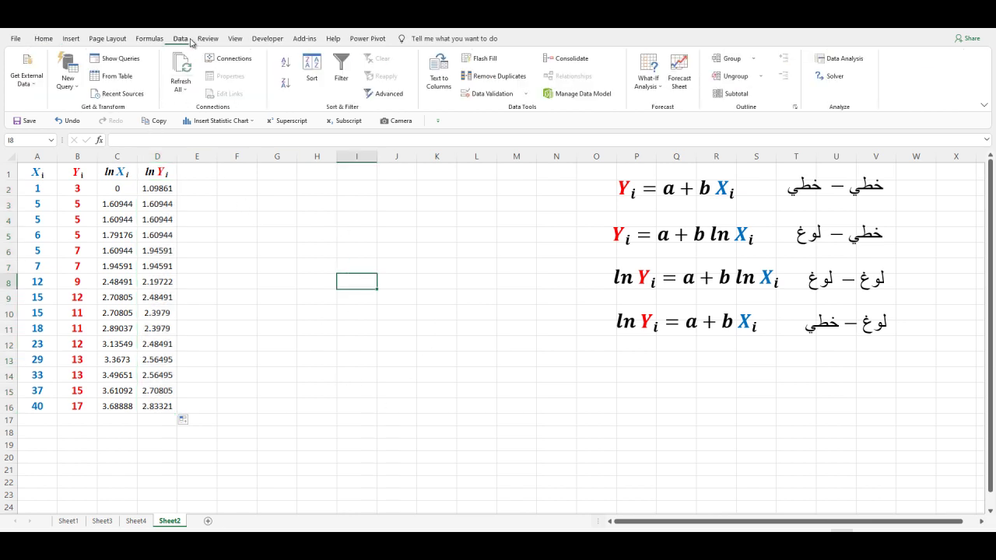
{"action": "left_click", "coordinate": [840, 59]}
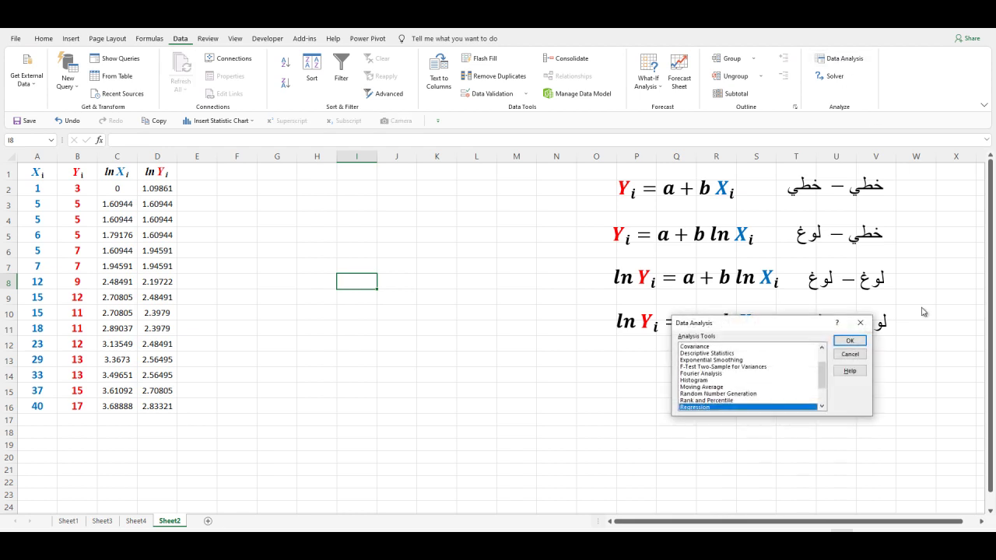
{"action": "left_click", "coordinate": [859, 343]}
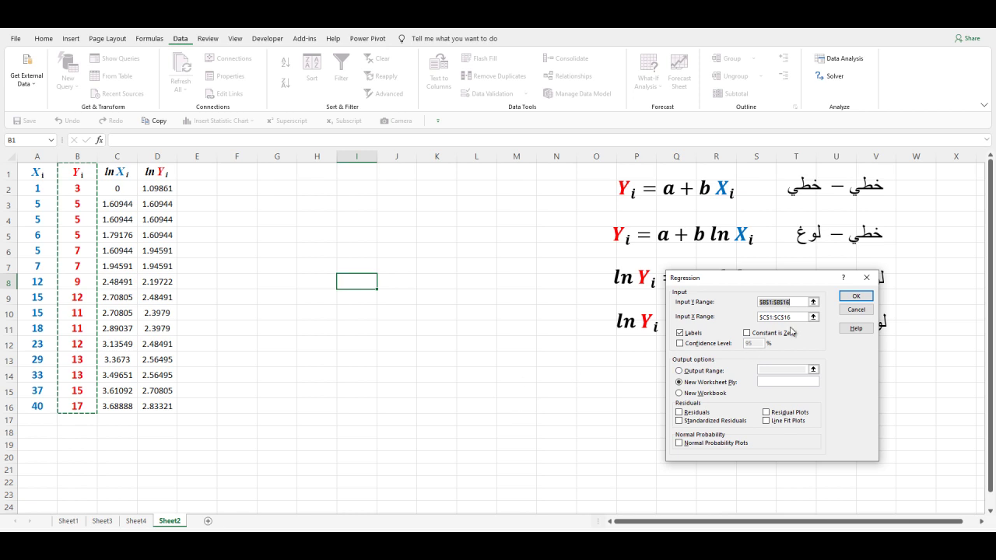
{"action": "key", "text": "BackSpace"}
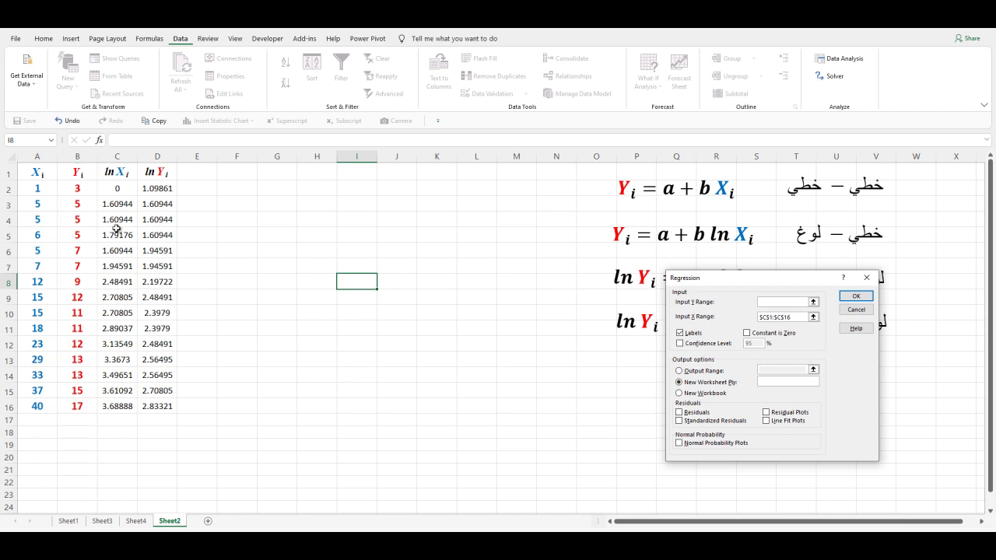
{"action": "left_click_drag", "start_coordinate": [158, 172], "coordinate": [163, 400]}
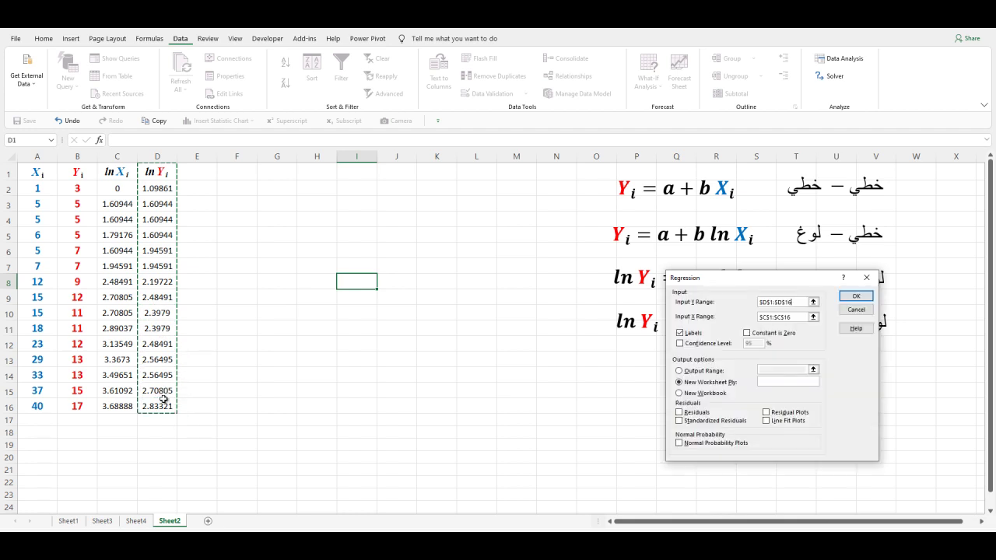
- Run the regression with $C$1:$C$16 as the X range, and autofit columns B and C of the output sheet
{"action": "left_click", "coordinate": [794, 317]}
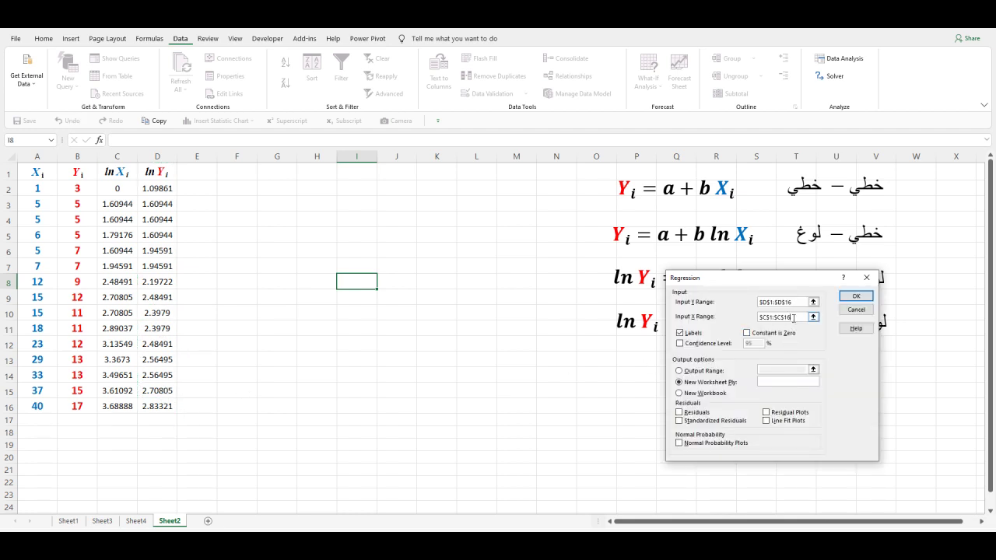
{"action": "left_click_drag", "start_coordinate": [794, 317], "coordinate": [766, 319]}
{"action": "left_click_drag", "start_coordinate": [118, 171], "coordinate": [123, 399]}
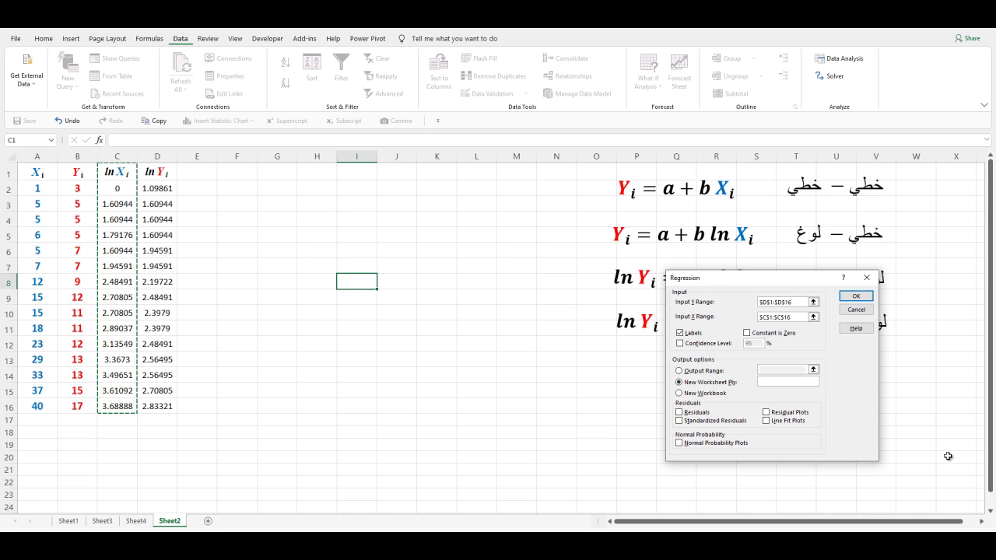
{"action": "left_click", "coordinate": [856, 296]}
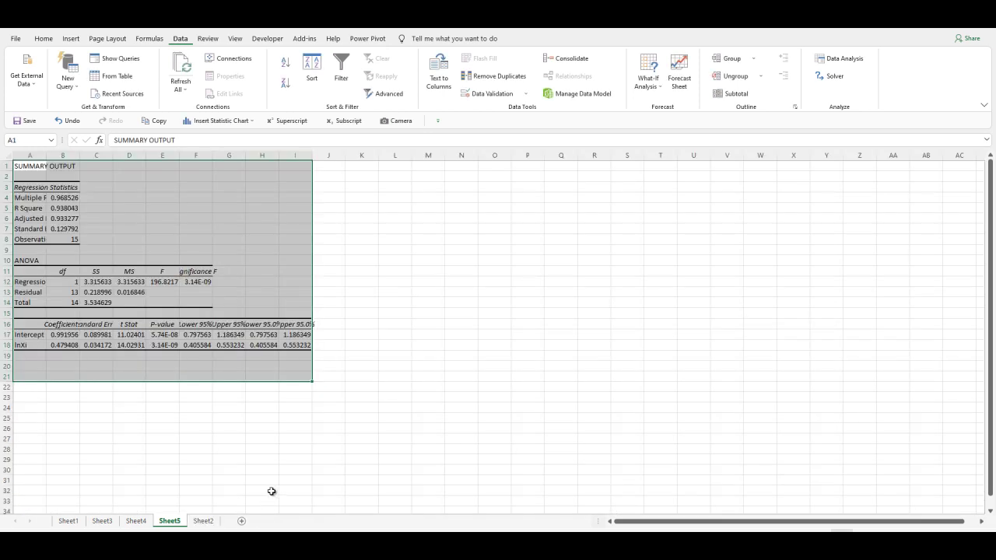
{"action": "double_click", "coordinate": [79, 155]}
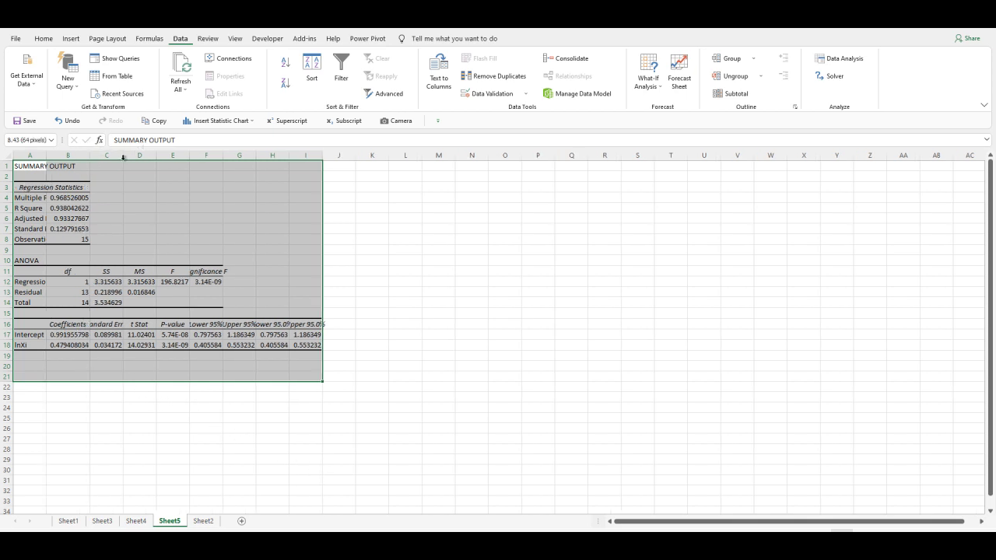
{"action": "double_click", "coordinate": [123, 155]}
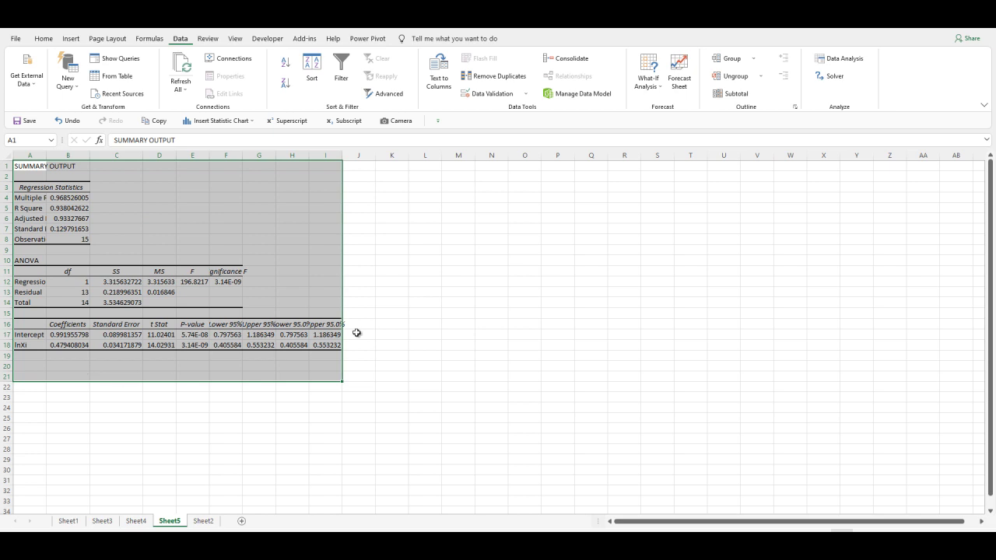
- Copy the ln Yi = a + b ln Xi equation from Sheet2 to Sheet5 and place it around P4:T5, beside the regression output
{"action": "left_click", "coordinate": [202, 521]}
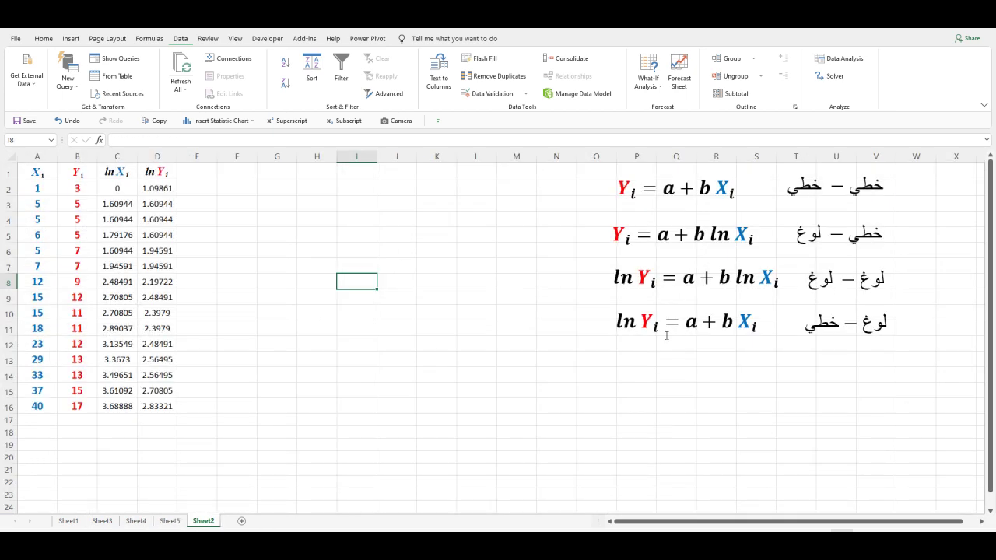
{"action": "left_click", "coordinate": [658, 288]}
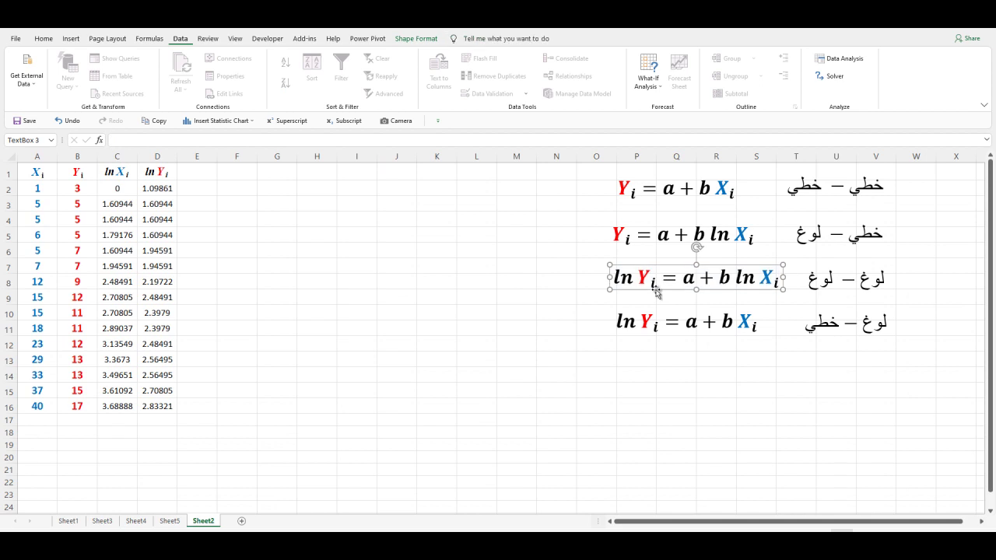
{"action": "left_click", "coordinate": [170, 521]}
{"action": "left_click", "coordinate": [578, 314]}
{"action": "key", "text": "ctrl+v"}
{"action": "left_click_drag", "start_coordinate": [614, 328], "coordinate": [589, 212]}
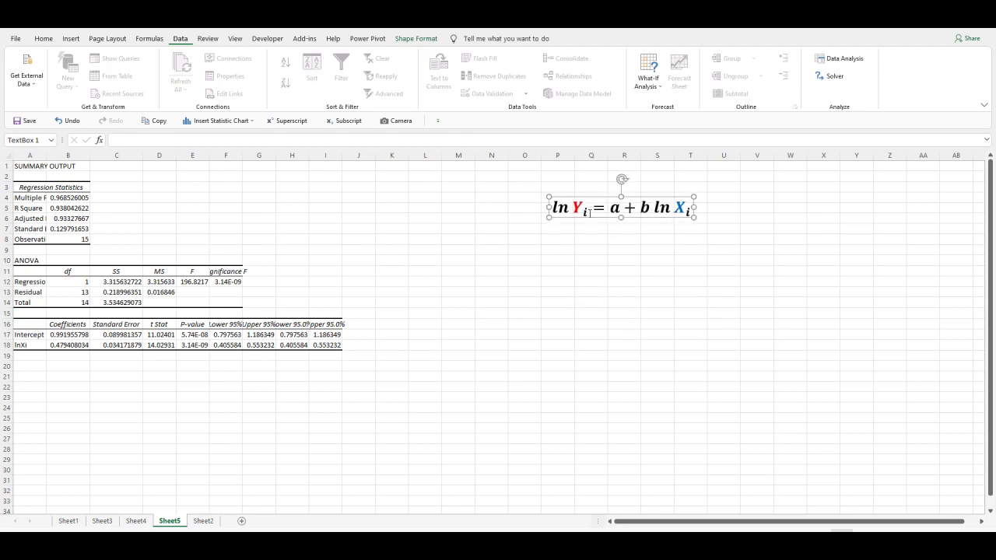
- Replace the intercept a in the log-log equation on Sheet5 with 0.9919
{"action": "double_click", "coordinate": [615, 208]}
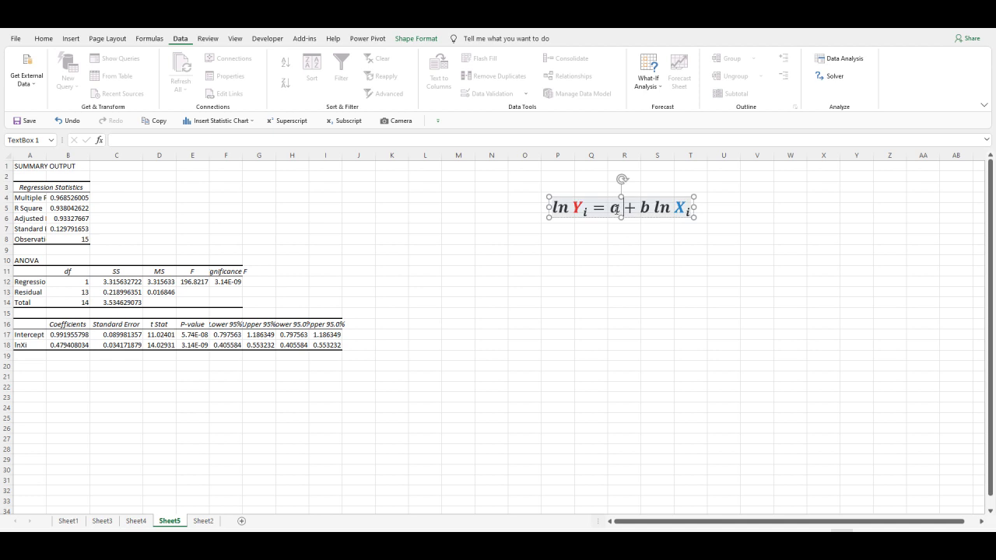
{"action": "type", "text": "0.99"}
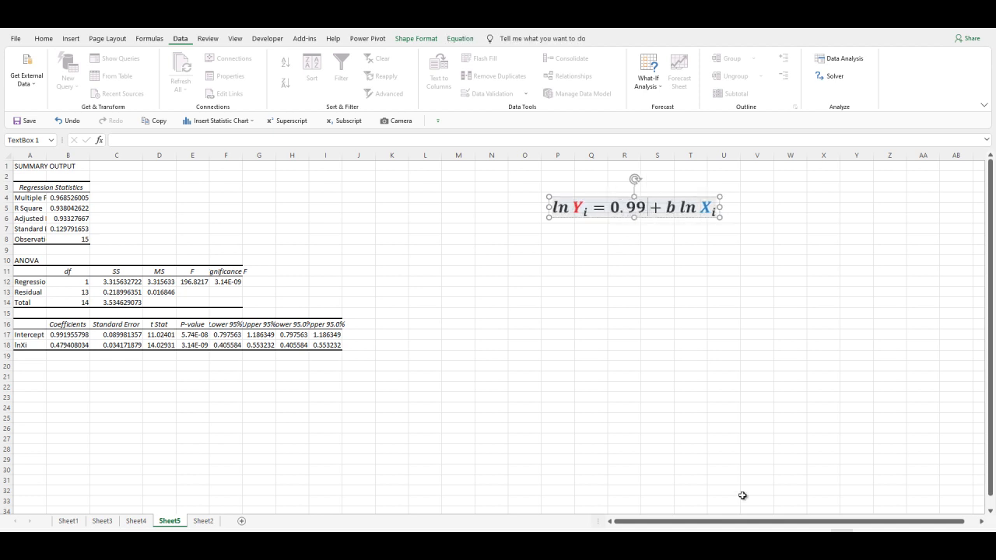
{"action": "type", "text": "1"}
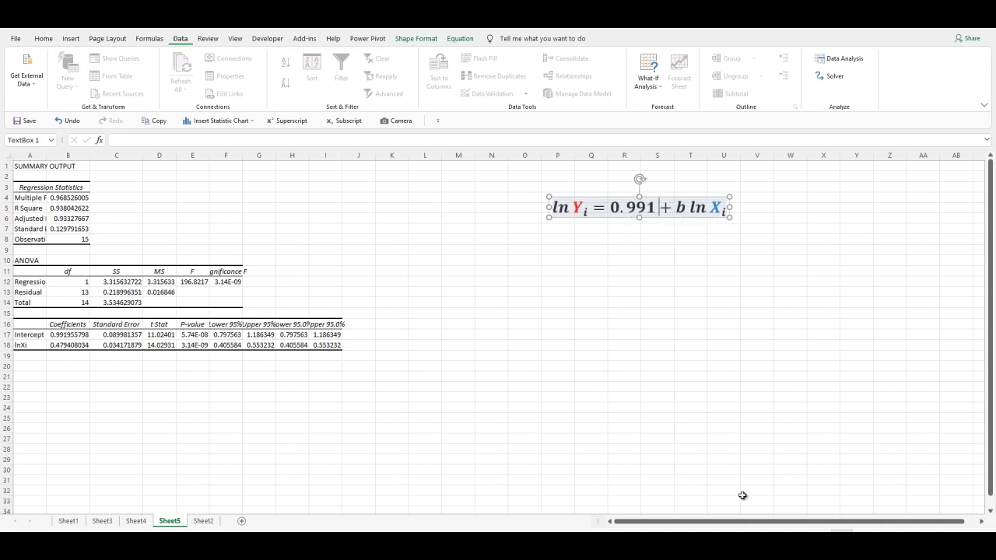
{"action": "type", "text": "9"}
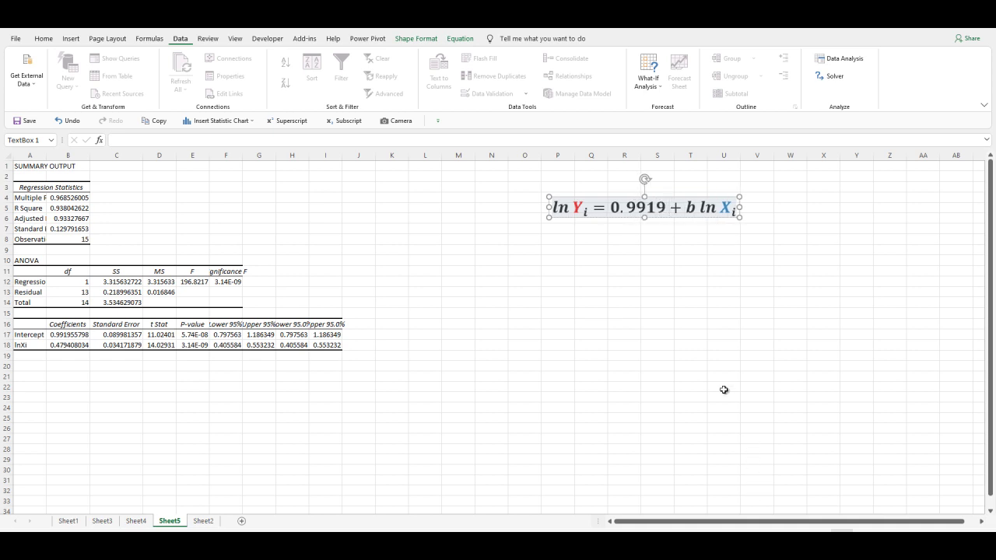
- Replace the slope b in the log-log equation on Sheet5 with 0.4794
{"action": "double_click", "coordinate": [692, 207]}
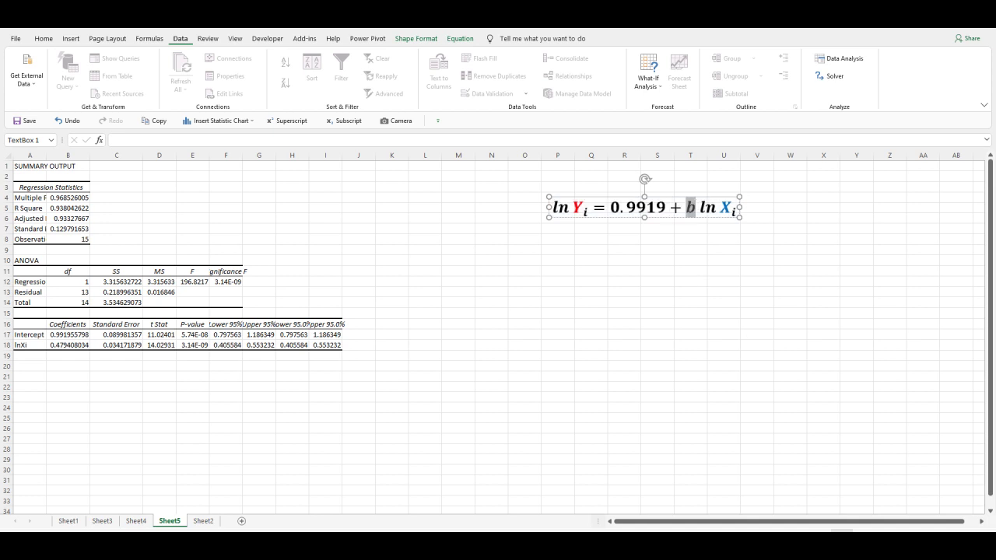
{"action": "type", "text": "0."}
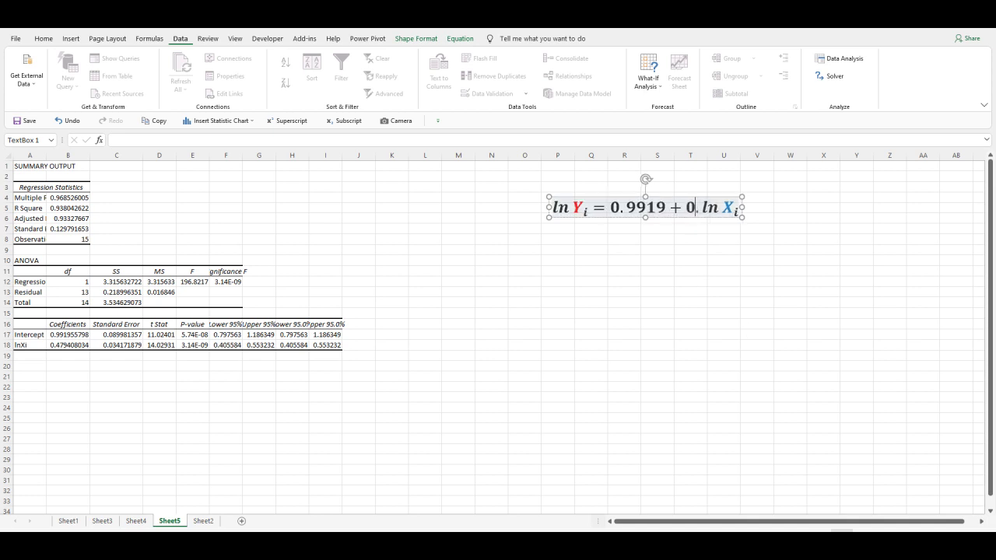
{"action": "type", "text": "47"}
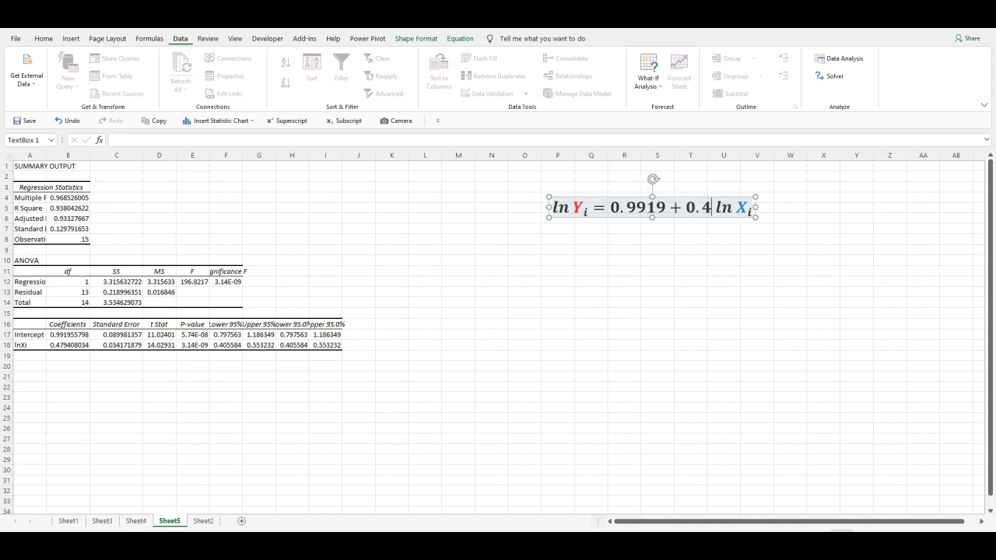
{"action": "type", "text": "94"}
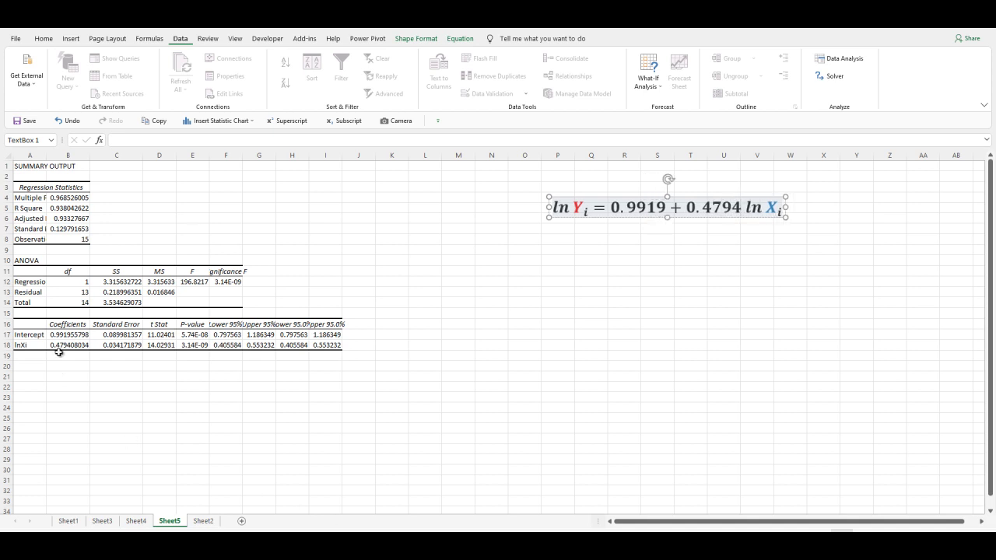
{"action": "left_click", "coordinate": [763, 292]}
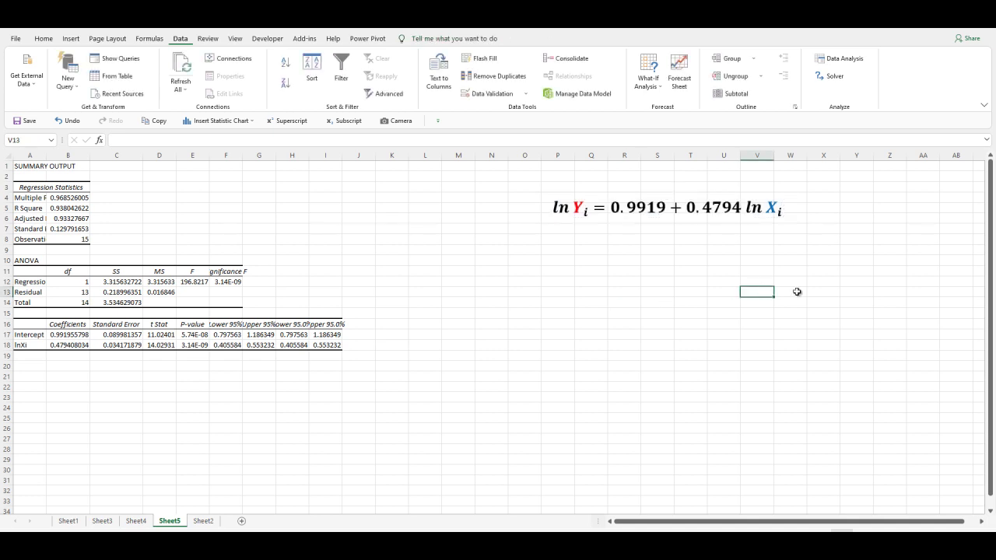
- Enter 10% in cell T11 and 4.794% in cell V11 to illustrate the elasticity of Y with respect to X
{"action": "left_click", "coordinate": [686, 272]}
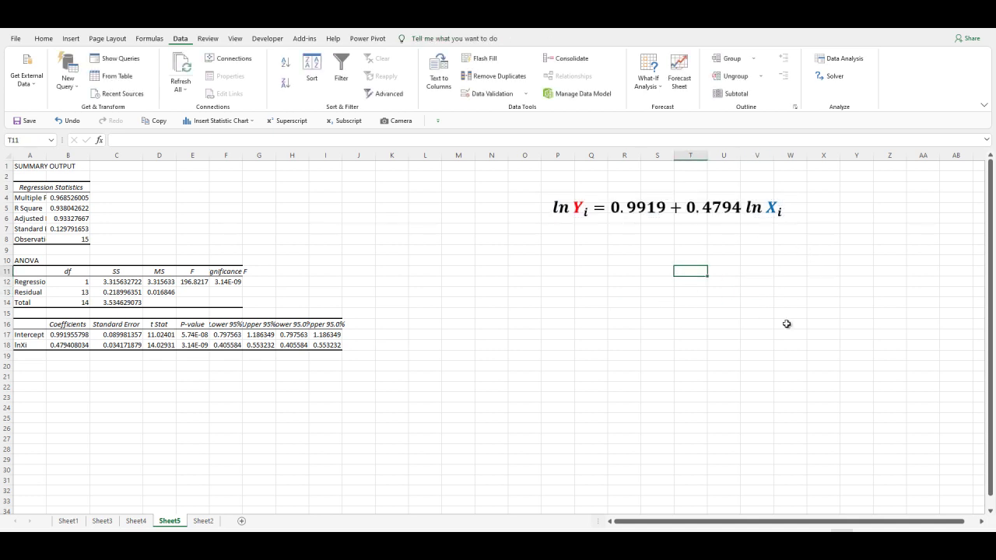
{"action": "type", "text": "10%"}
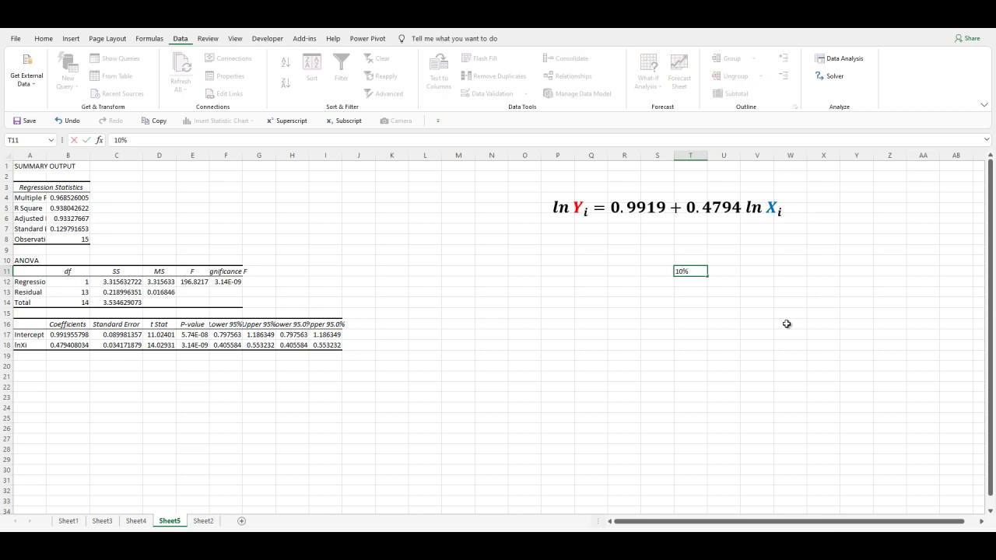
{"action": "left_click", "coordinate": [759, 276]}
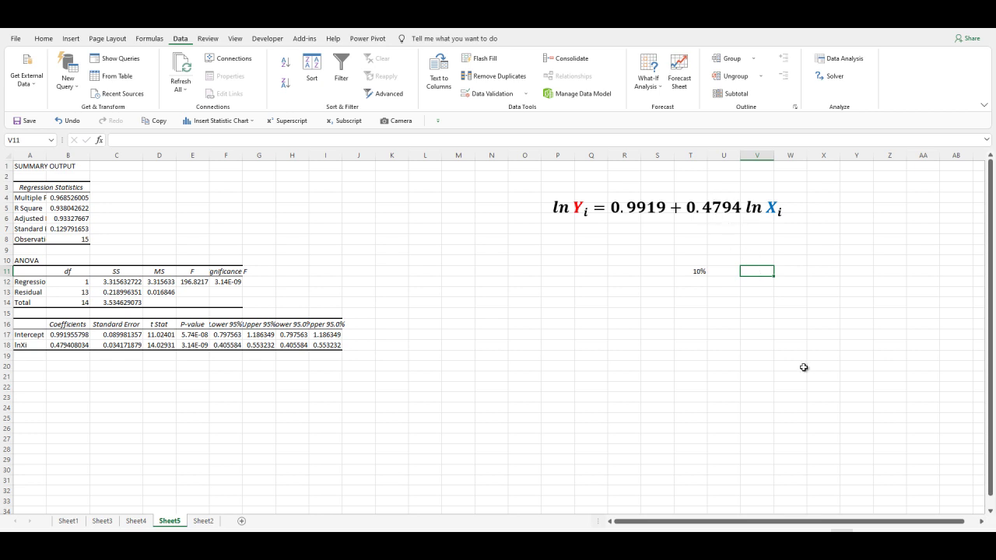
{"action": "type", "text": "4.79"}
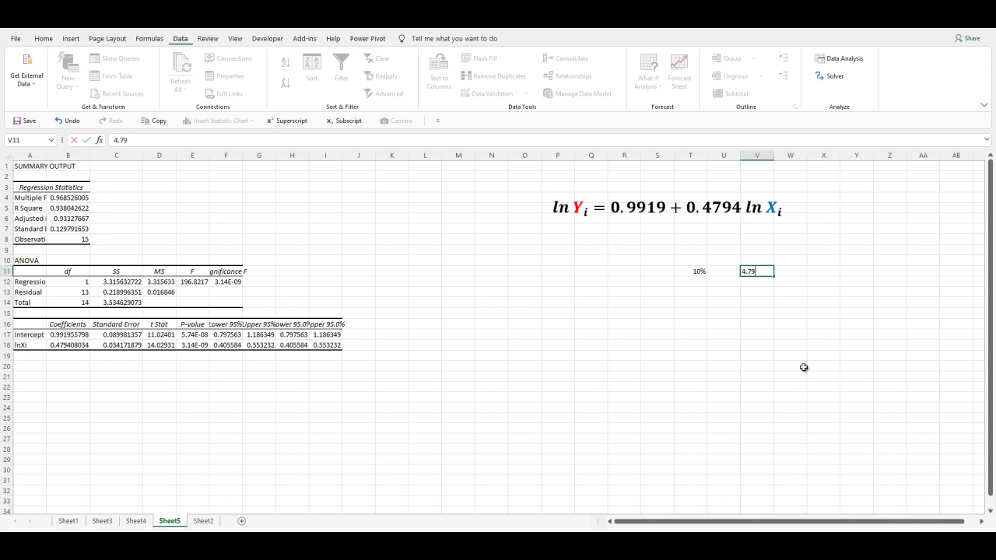
{"action": "type", "text": "4%"}
{"action": "left_click", "coordinate": [797, 322]}
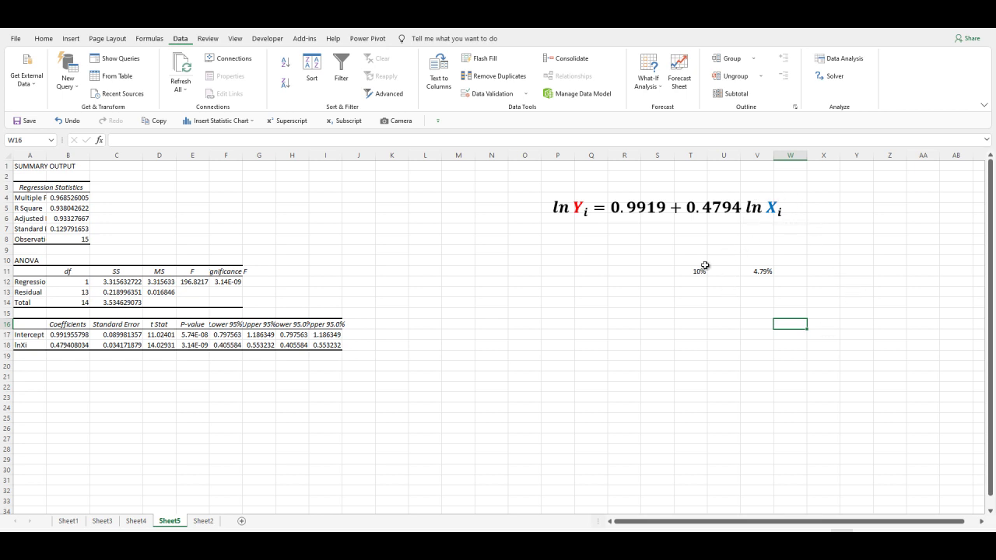
{"action": "left_click", "coordinate": [697, 272]}
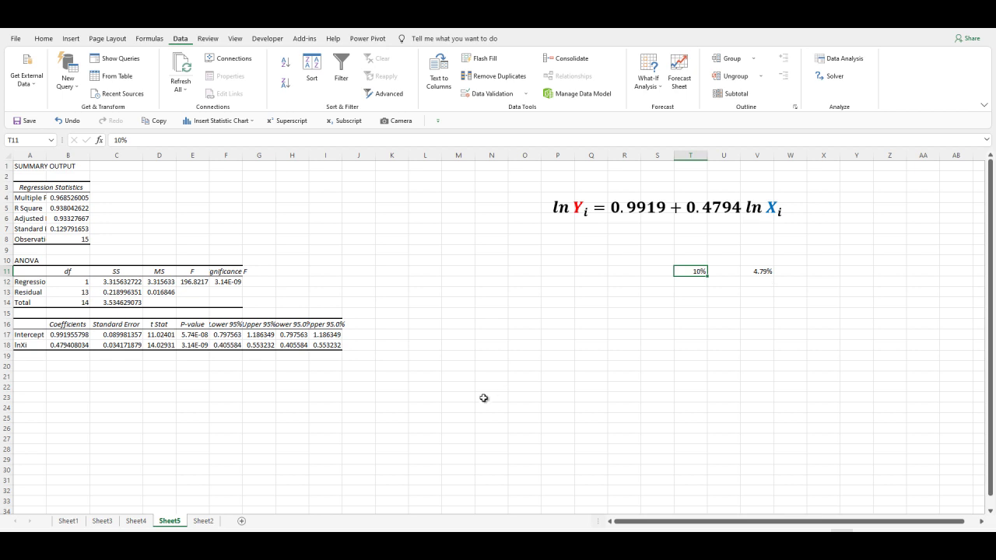
- Run a new regression on the Sheet2 data with ln Yi in $D$1:$D$16 as Y and Xi in $A$1:$A$16 as X
{"action": "left_click", "coordinate": [203, 521]}
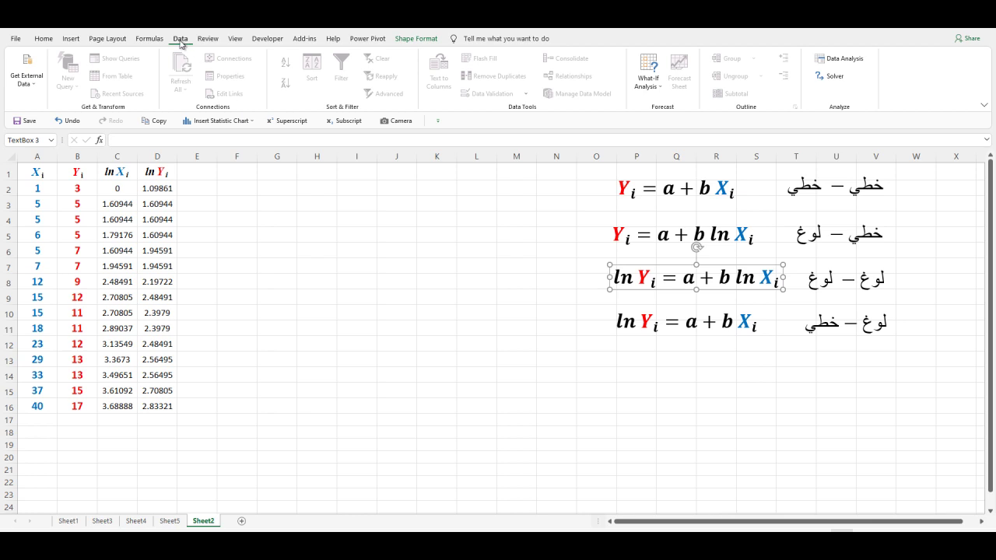
{"action": "left_click", "coordinate": [842, 60]}
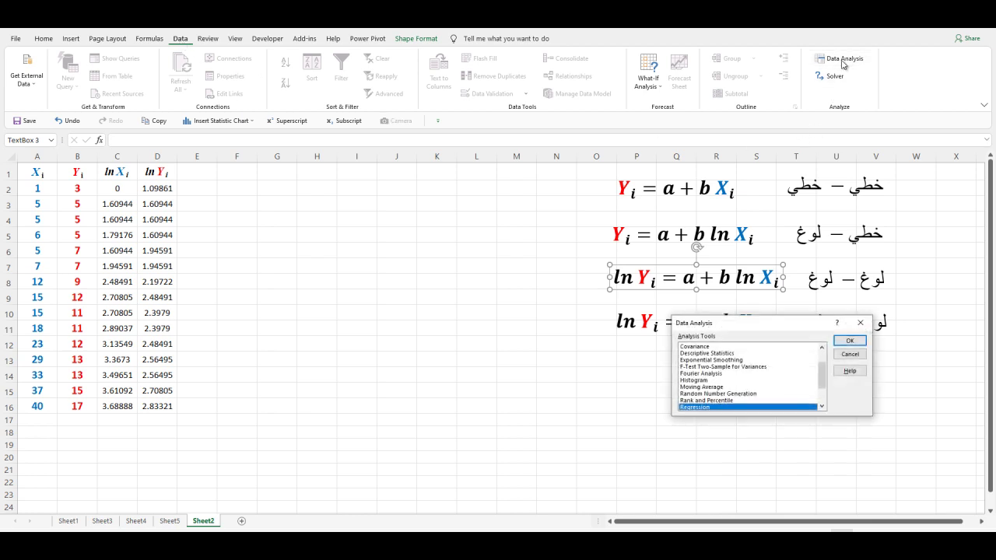
{"action": "left_click", "coordinate": [848, 341]}
{"action": "left_click_drag", "start_coordinate": [759, 280], "coordinate": [431, 254]}
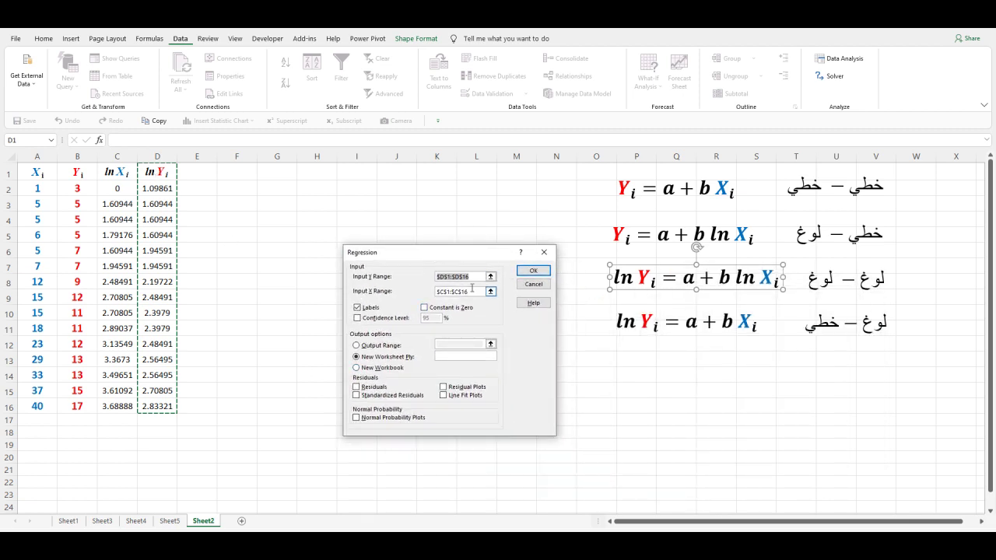
{"action": "left_click_drag", "start_coordinate": [473, 294], "coordinate": [438, 294]}
{"action": "key", "text": "BackSpace"}
{"action": "left_click_drag", "start_coordinate": [37, 173], "coordinate": [37, 404]}
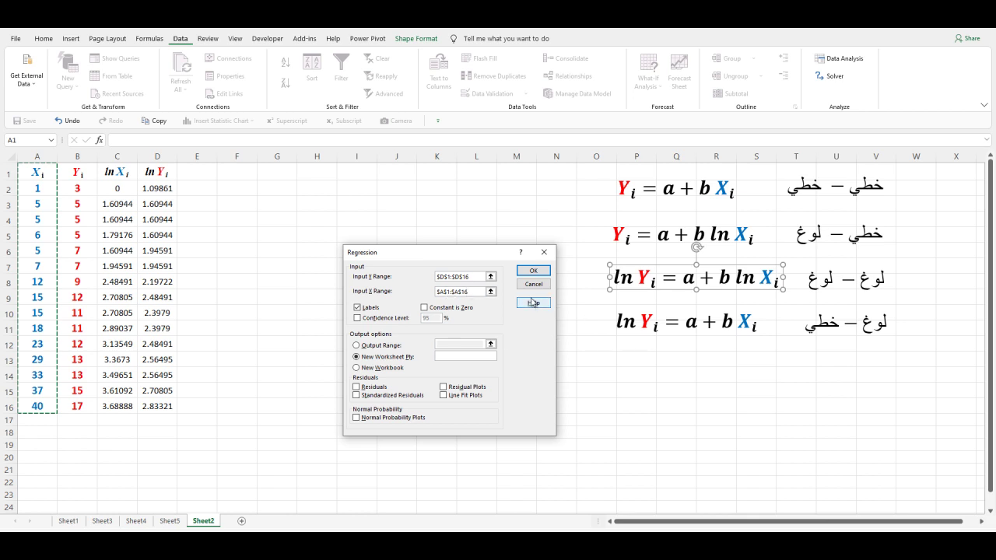
{"action": "left_click", "coordinate": [534, 270]}
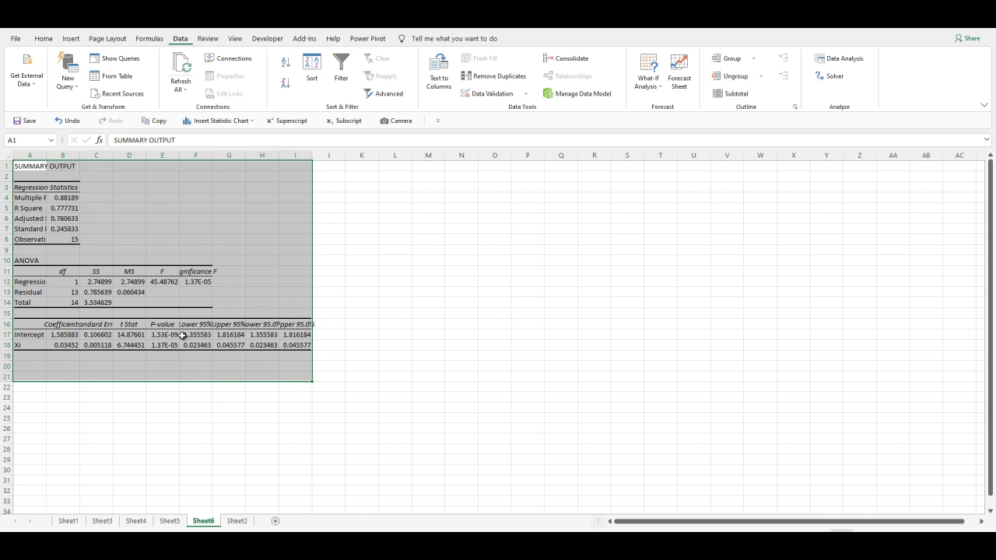
- Autofit columns B and C of the Sheet6 regression output and copy the log-linear equation from Sheet2 to cell Q5 of Sheet6
{"action": "double_click", "coordinate": [113, 156]}
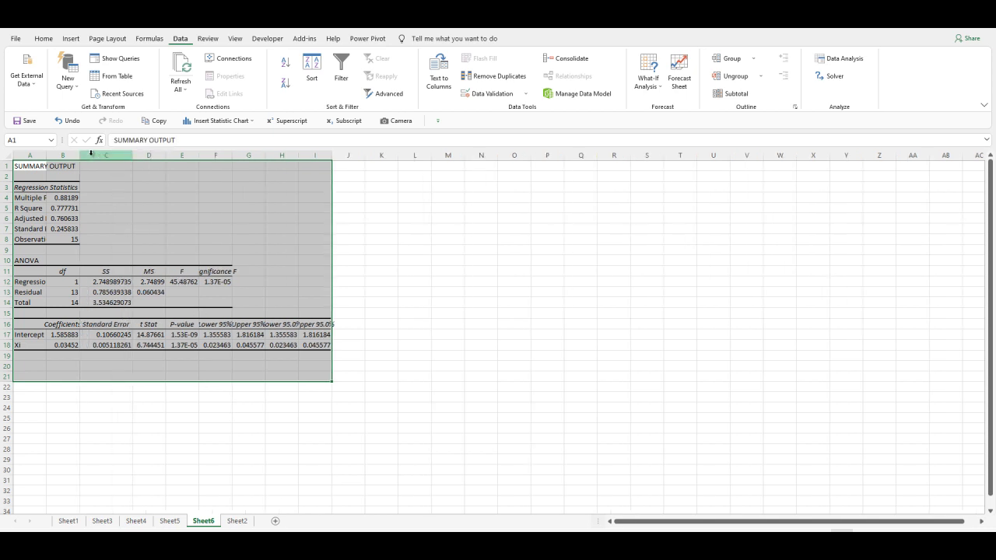
{"action": "double_click", "coordinate": [80, 156]}
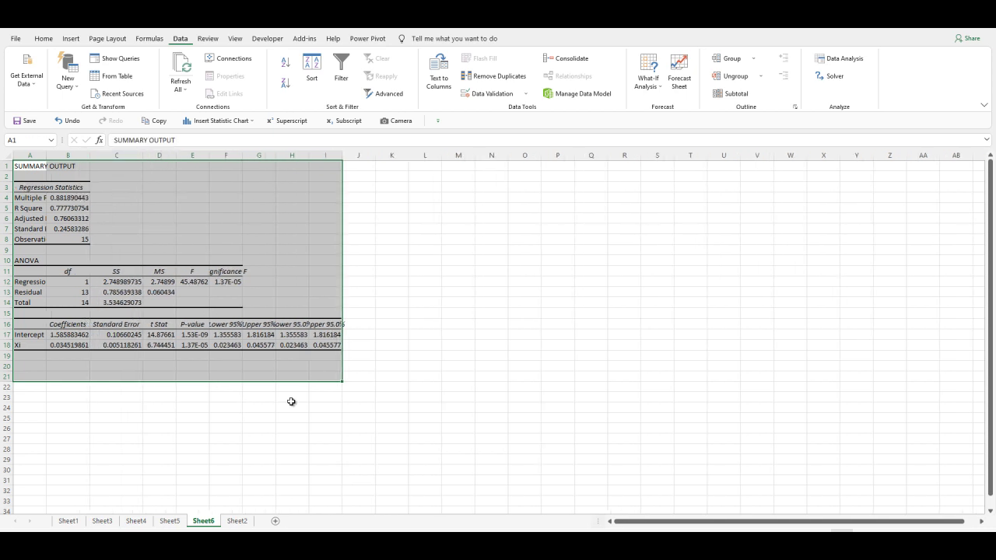
{"action": "left_click", "coordinate": [240, 521]}
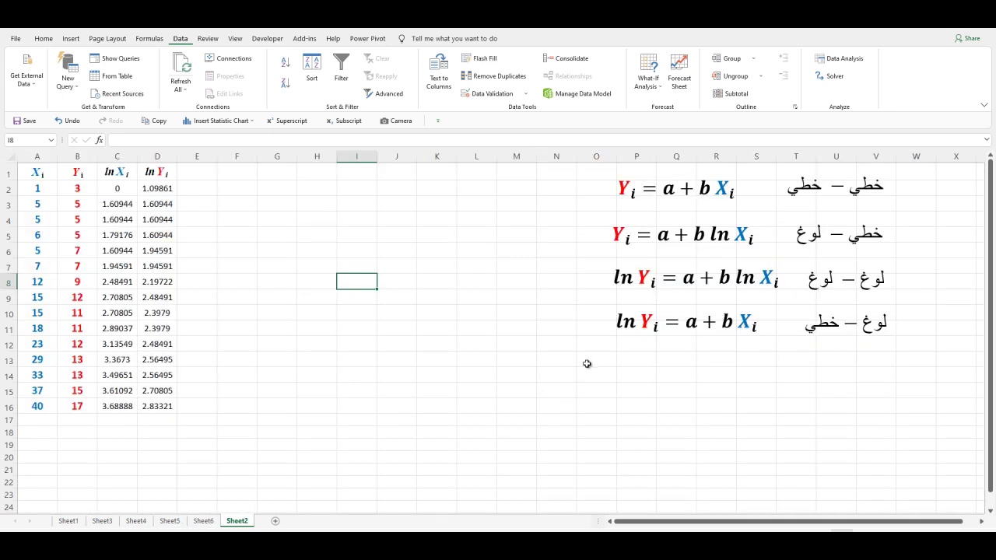
{"action": "left_click", "coordinate": [648, 327]}
{"action": "left_click", "coordinate": [647, 334]}
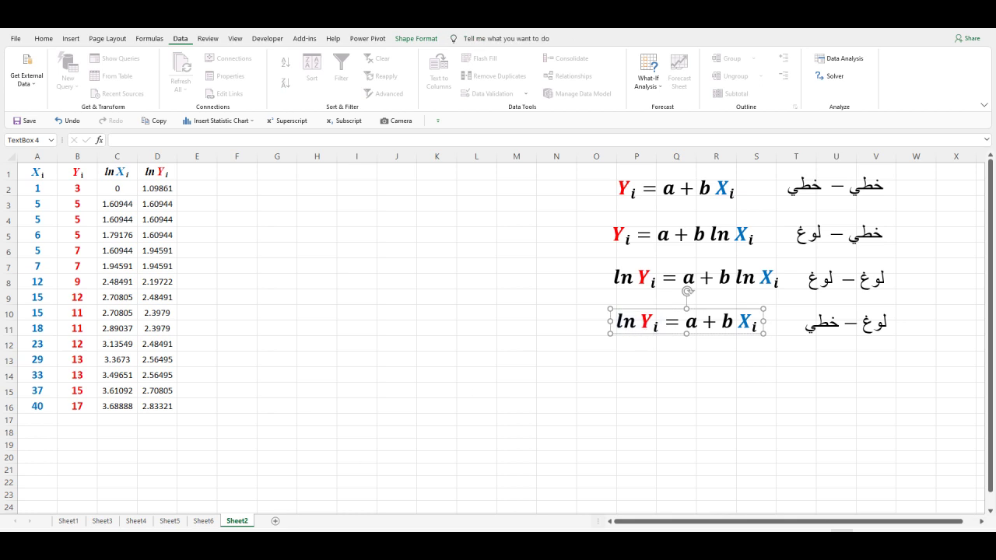
{"action": "left_click", "coordinate": [203, 522]}
{"action": "left_click", "coordinate": [591, 208]}
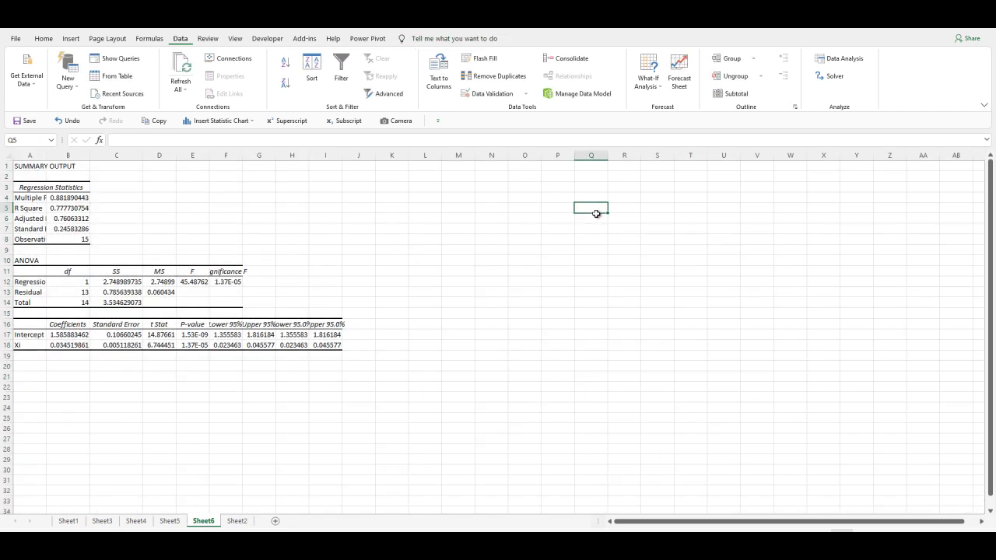
{"action": "key", "text": "ctrl+v"}
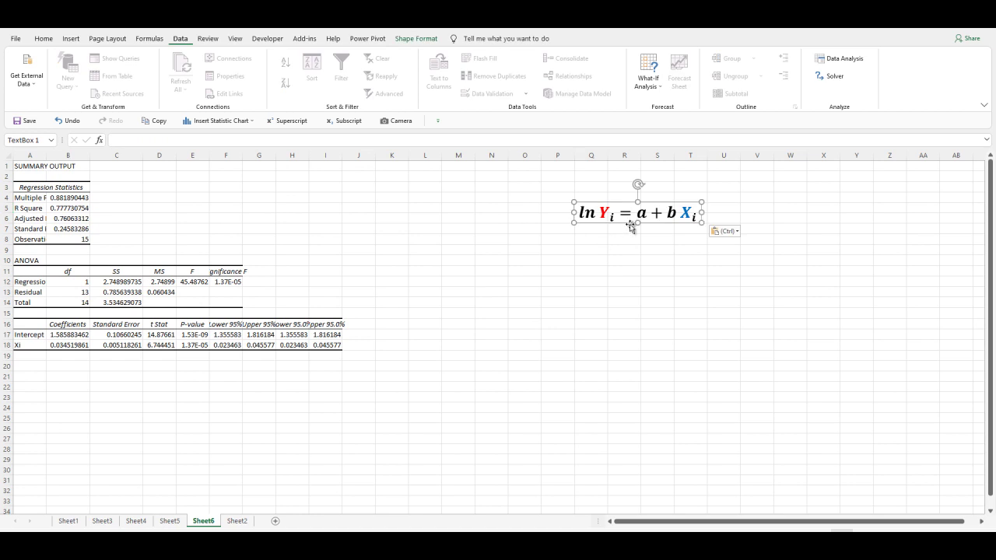
- Replace the intercept a in the log-linear equation on Sheet6 with 1.5859
{"action": "left_click", "coordinate": [645, 219]}
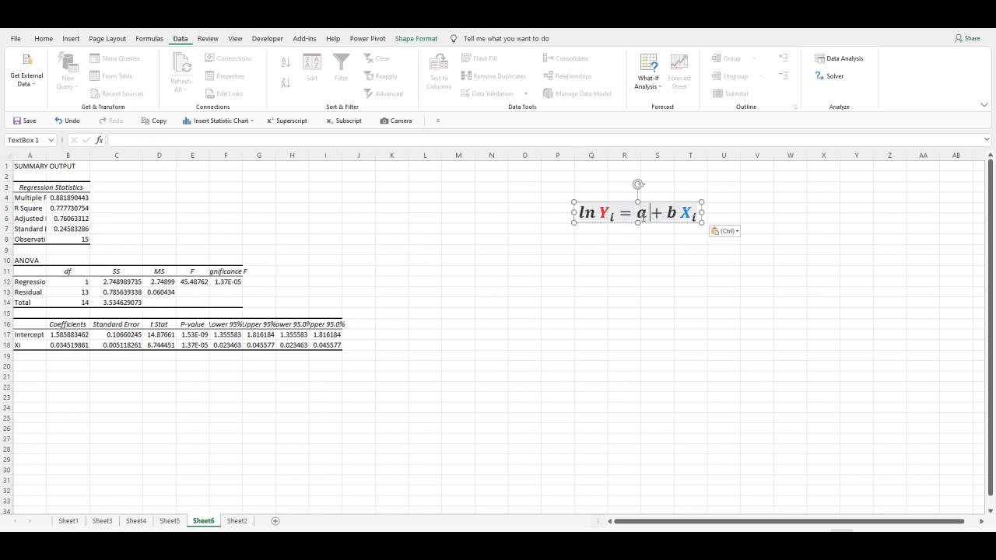
{"action": "double_click", "coordinate": [643, 217]}
{"action": "type", "text": "1.5"}
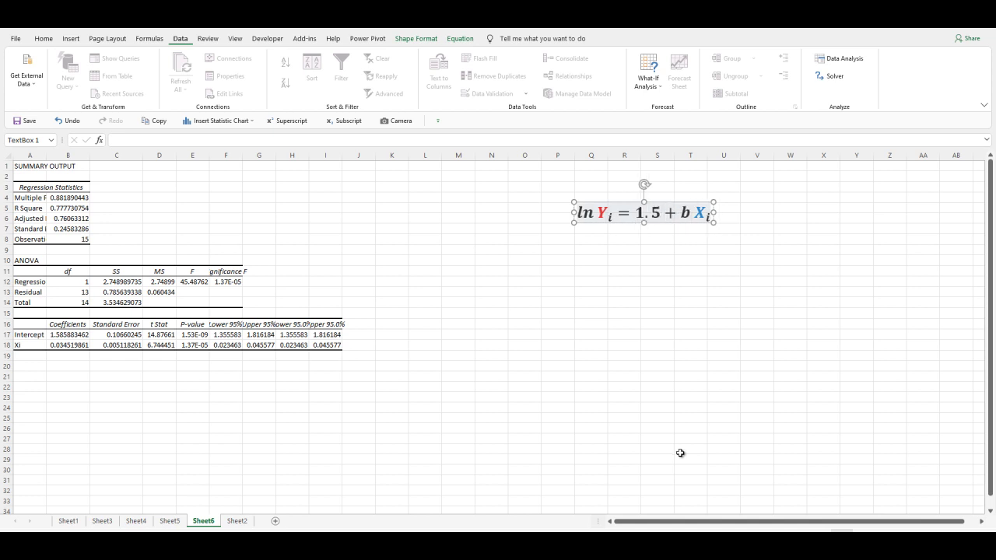
{"action": "type", "text": "8"}
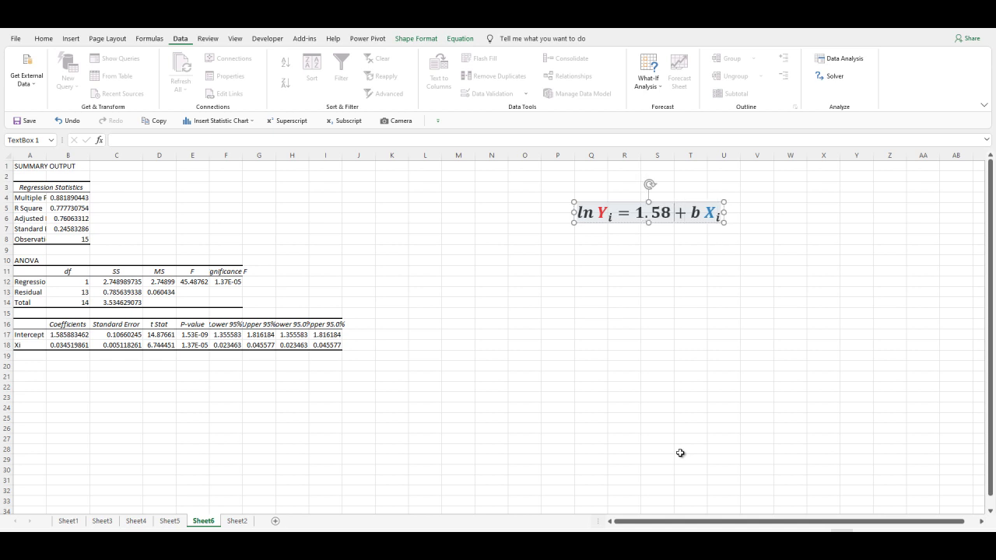
{"action": "type", "text": "59"}
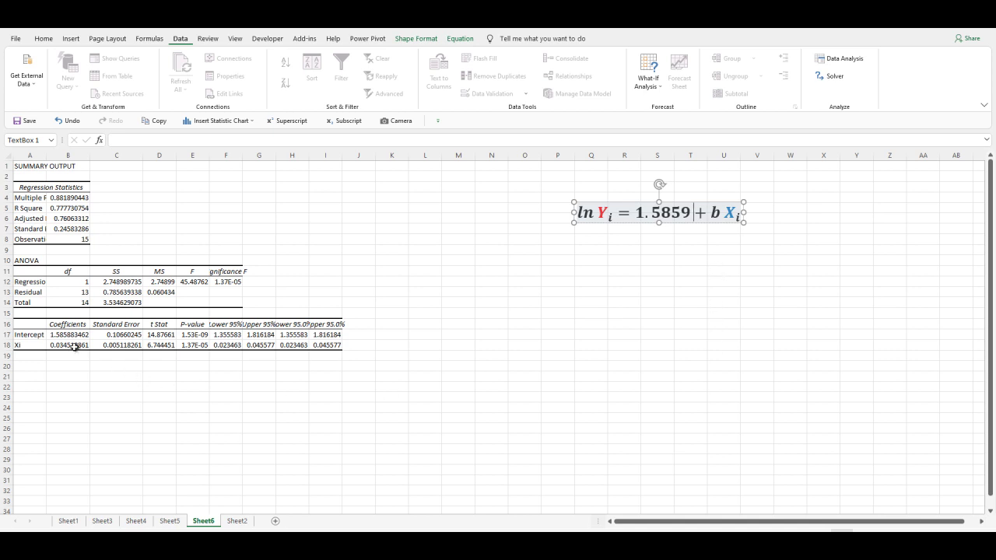
- Replace the slope b in the log-linear equation on Sheet6 with 0.03452
{"action": "left_click", "coordinate": [721, 213]}
{"action": "double_click", "coordinate": [715, 212]}
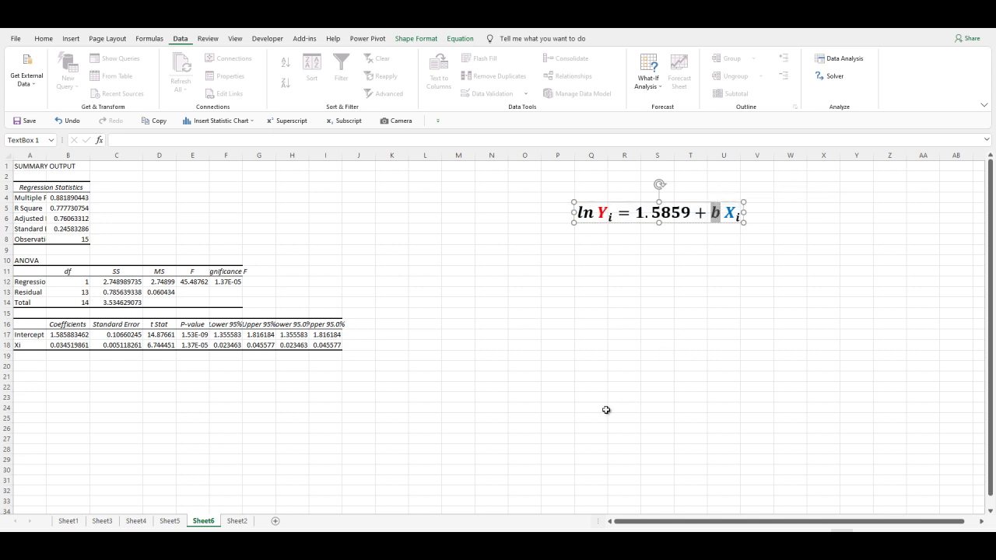
{"action": "type", "text": "0.0"}
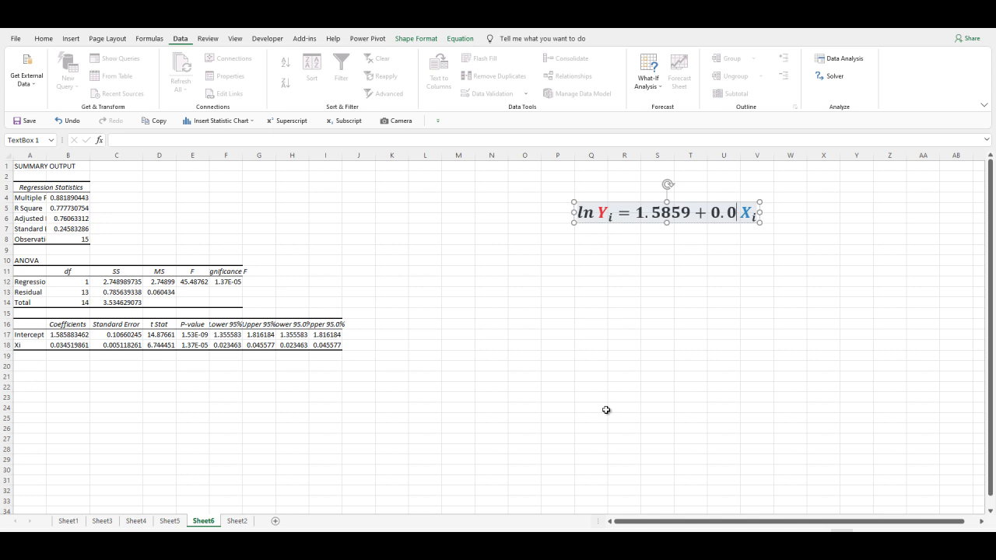
{"action": "type", "text": "34"}
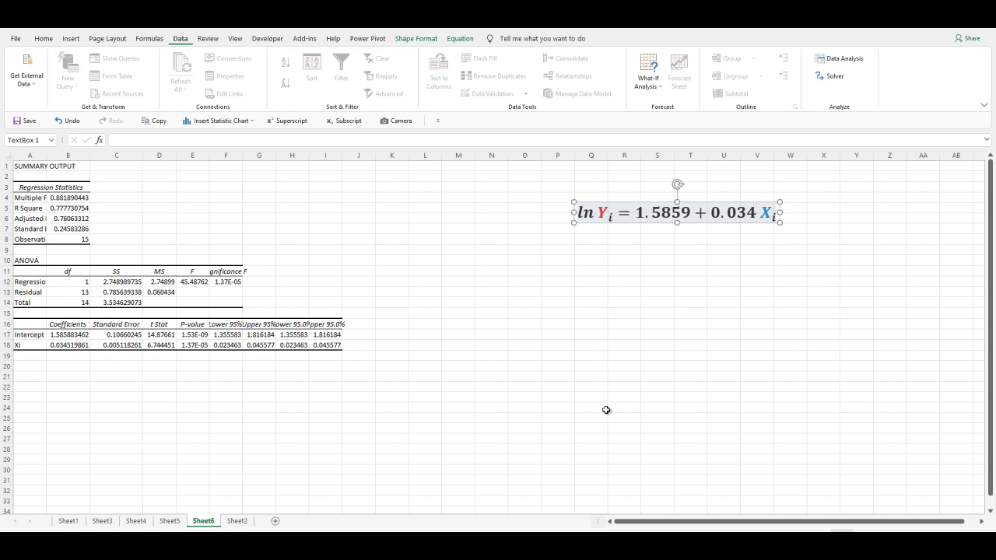
{"action": "type", "text": "52"}
{"action": "left_click", "coordinate": [772, 238]}
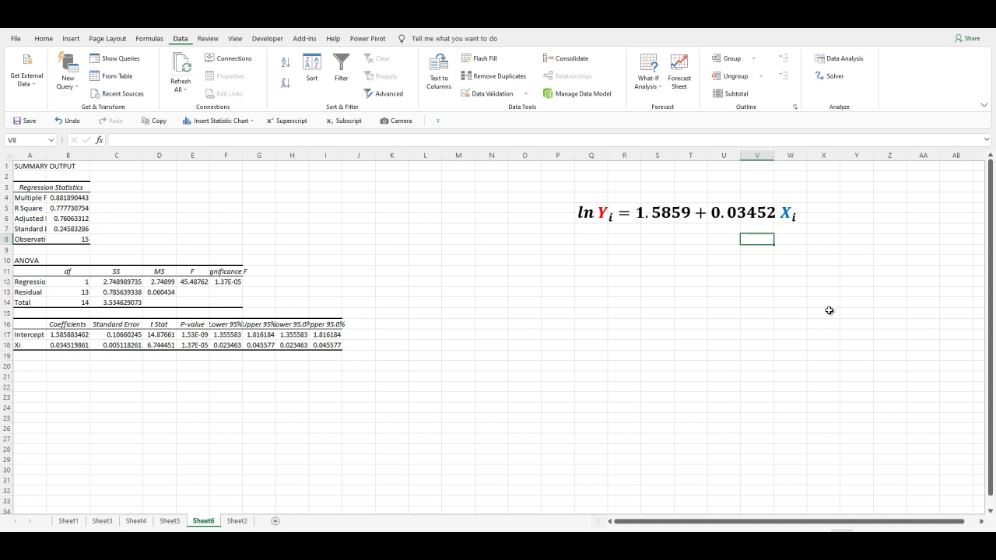
- Enter 1 in cell T11 and 0.0345% in cell V11 to illustrate the effect of a one-unit change in X on Y
{"action": "left_click", "coordinate": [691, 272]}
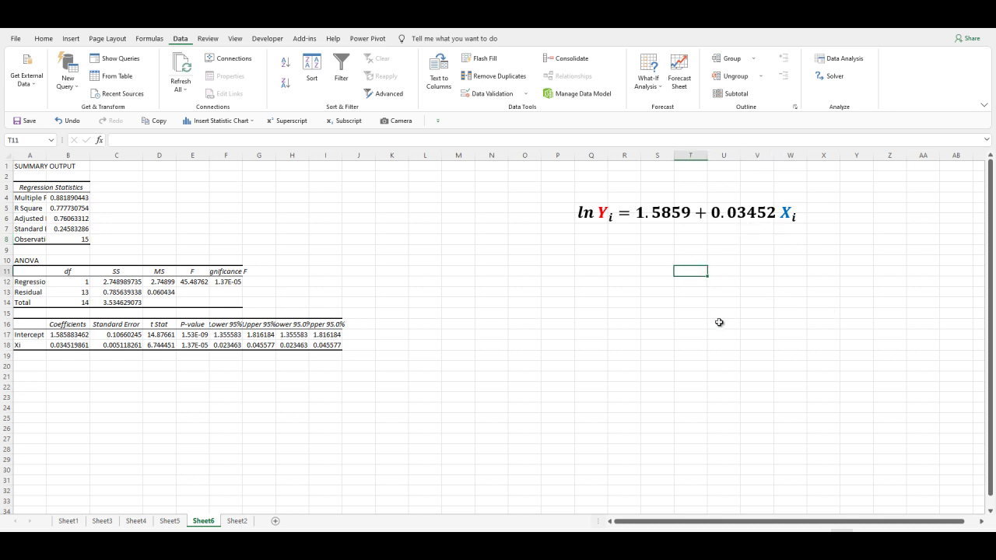
{"action": "type", "text": "1"}
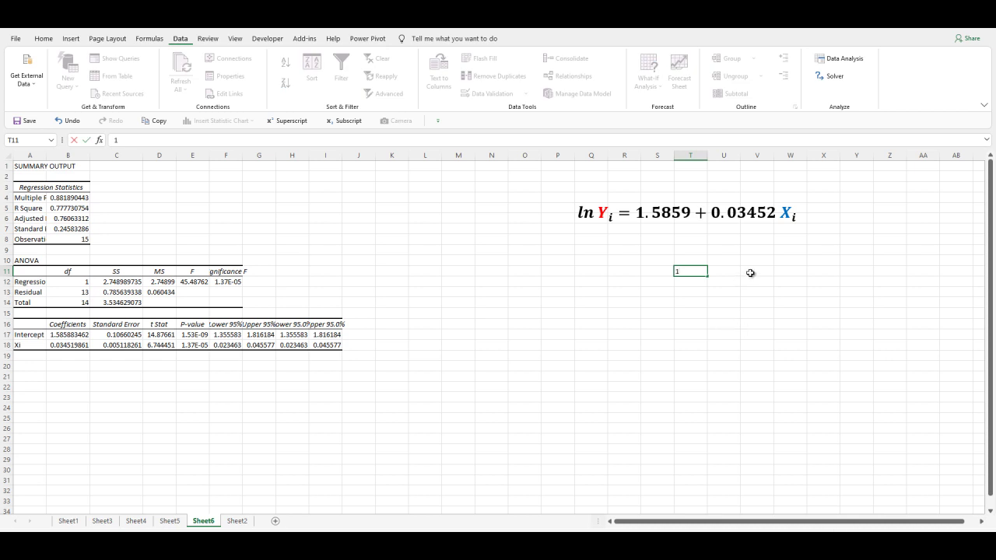
{"action": "left_click", "coordinate": [749, 272]}
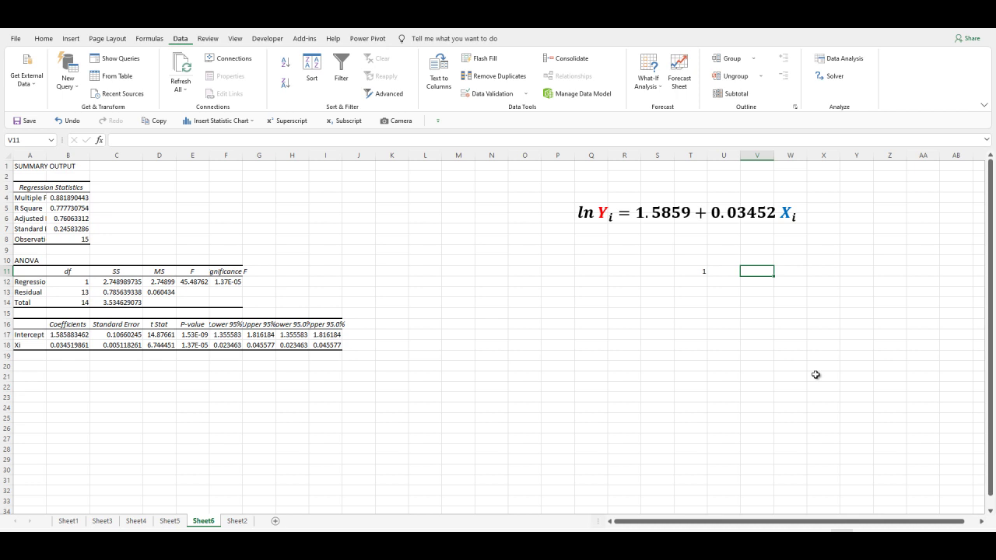
{"action": "type", "text": "0"}
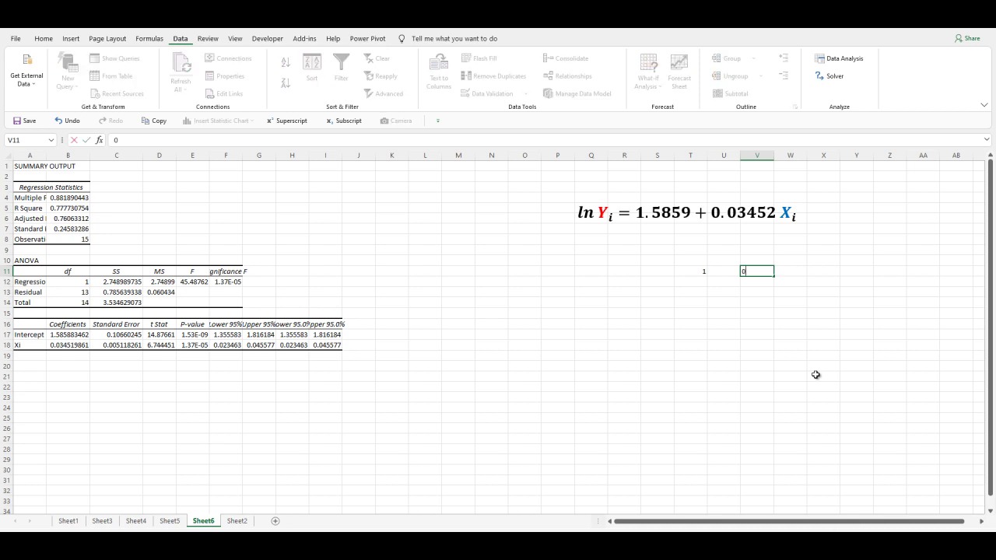
{"action": "type", "text": ".0345%"}
{"action": "left_click", "coordinate": [692, 276]}
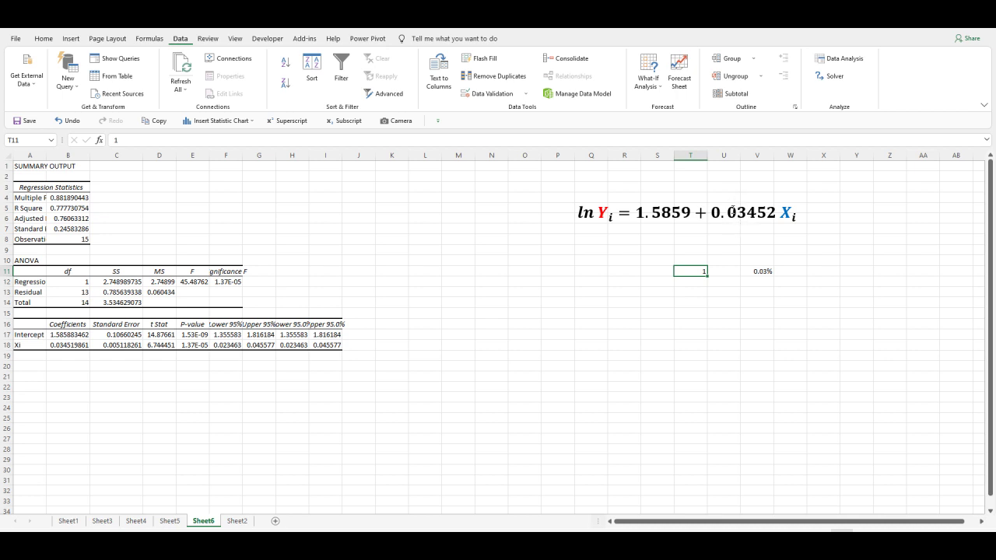
- Enter 10 in cell T13 and the formula =10*0.03452 in cell V13 for a ten-unit change in X, and return to Sheet2
{"action": "left_click", "coordinate": [695, 293]}
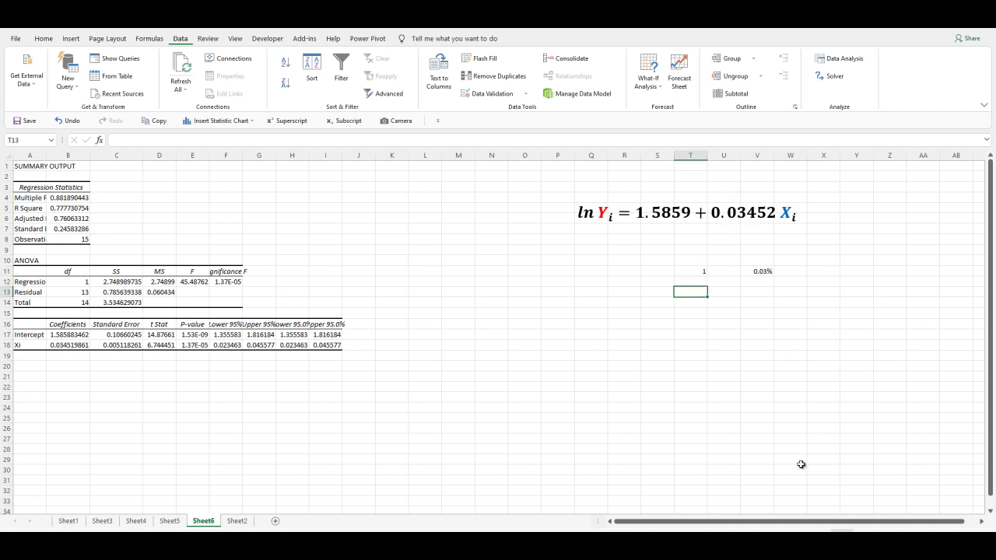
{"action": "type", "text": "10"}
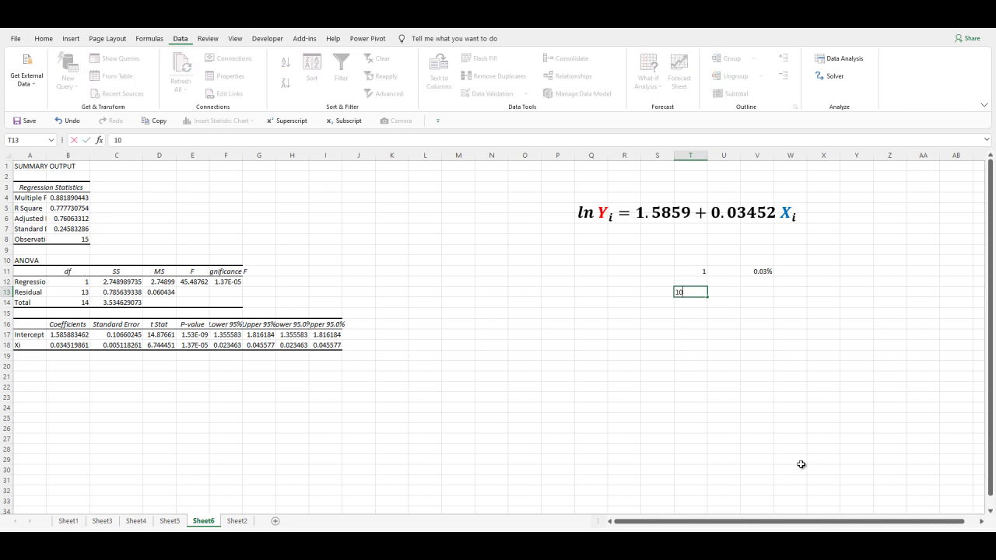
{"action": "left_click", "coordinate": [752, 294]}
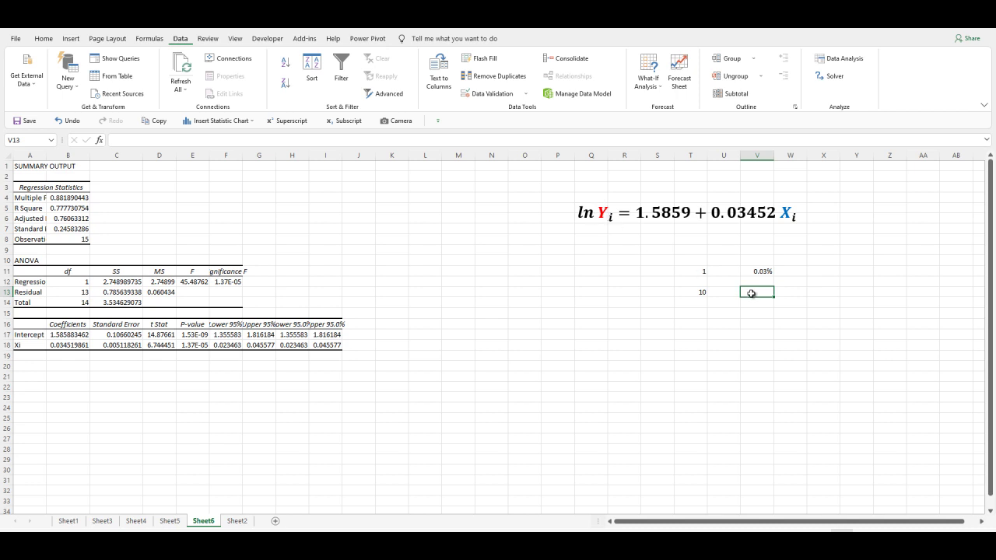
{"action": "type", "text": "="}
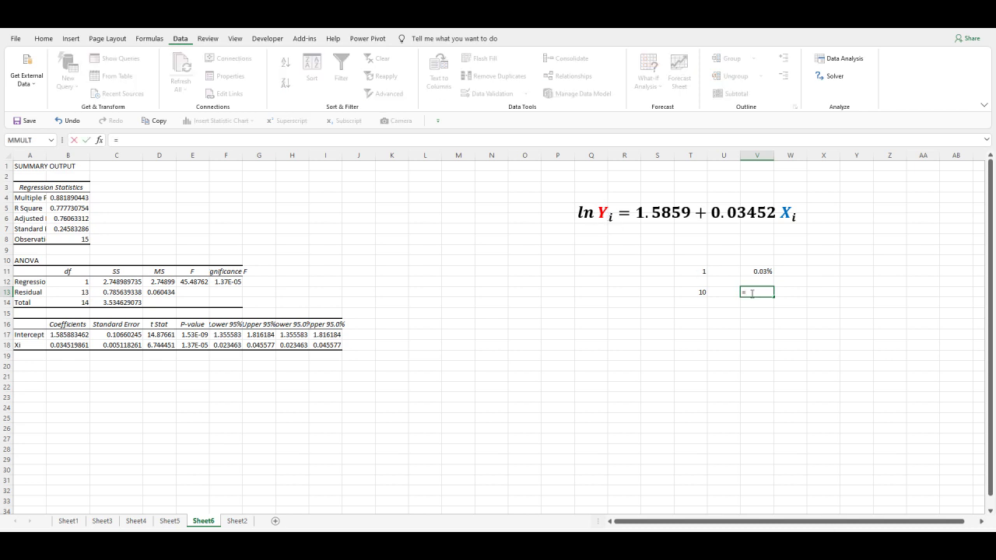
{"action": "type", "text": "10*"}
{"action": "type", "text": "2"}
{"action": "key", "text": "Return"}
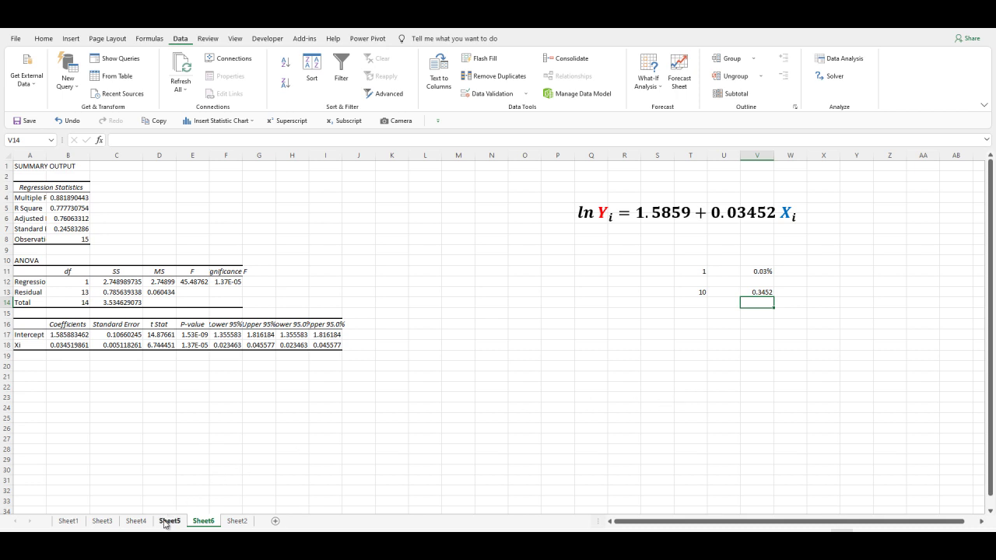
{"action": "left_click", "coordinate": [236, 521]}
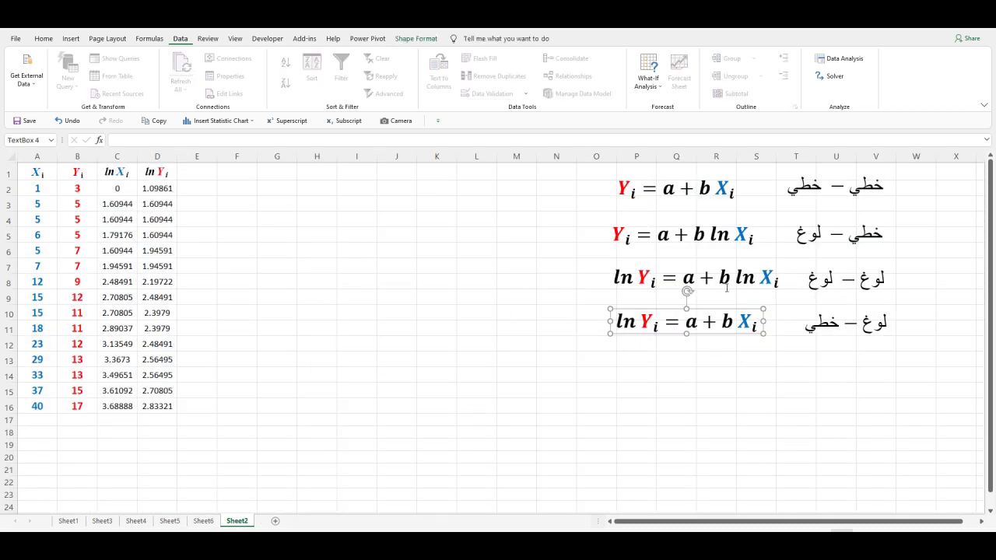